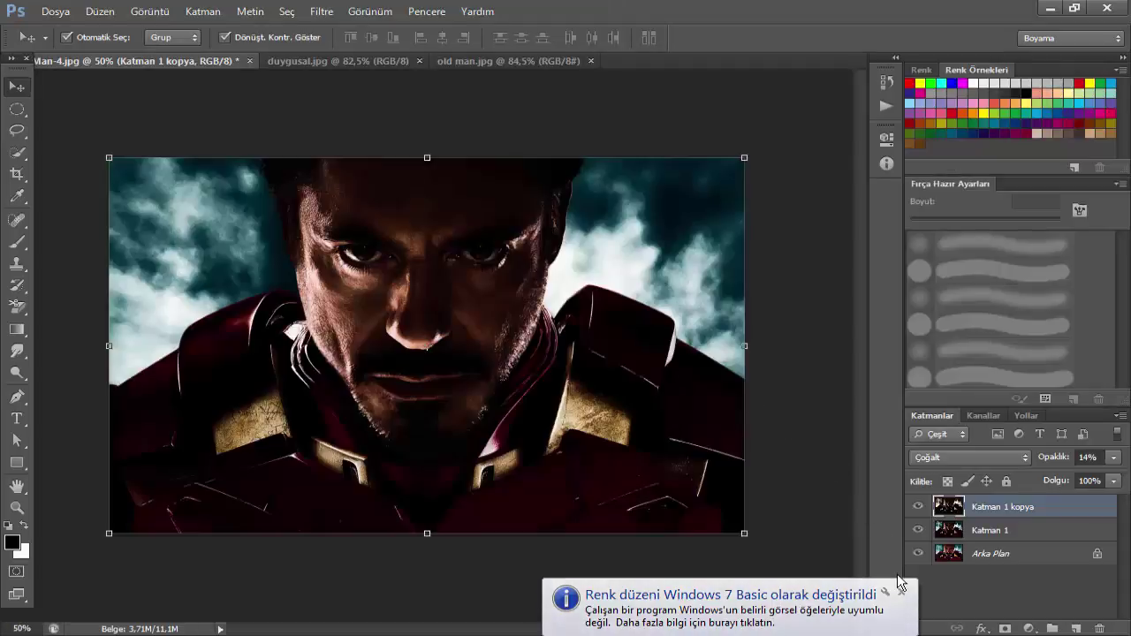
Compare the Iron Man image with Katman 1 kopya hidden and shown, then view duygusal.jpg.
left_click(901, 591)
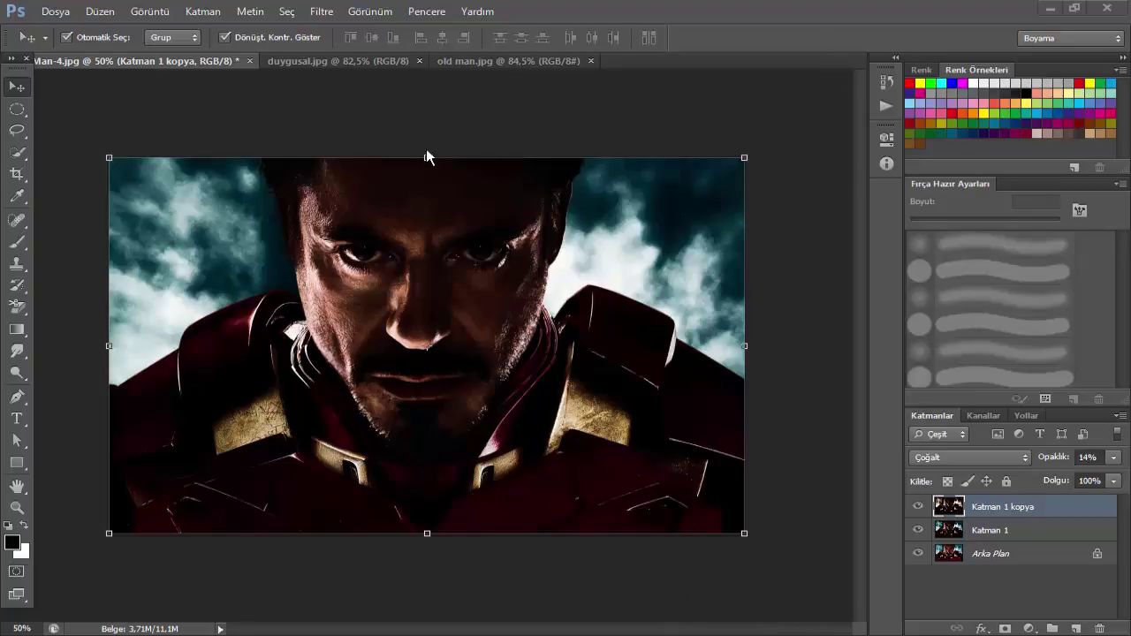
left_click(917, 507)
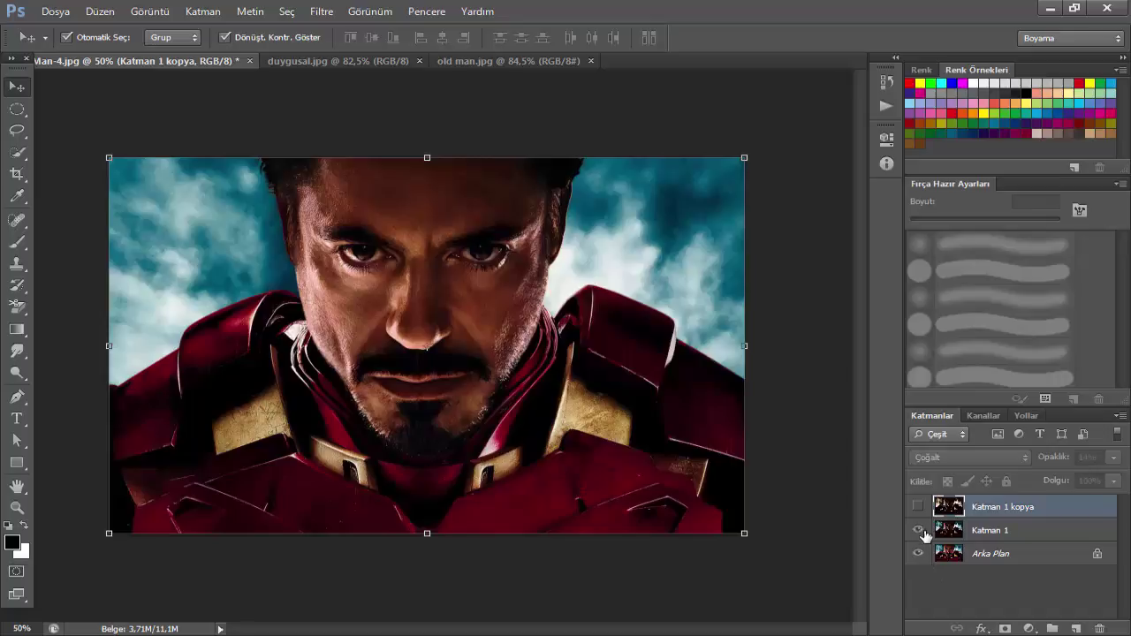
left_click(917, 529)
left_click(919, 507)
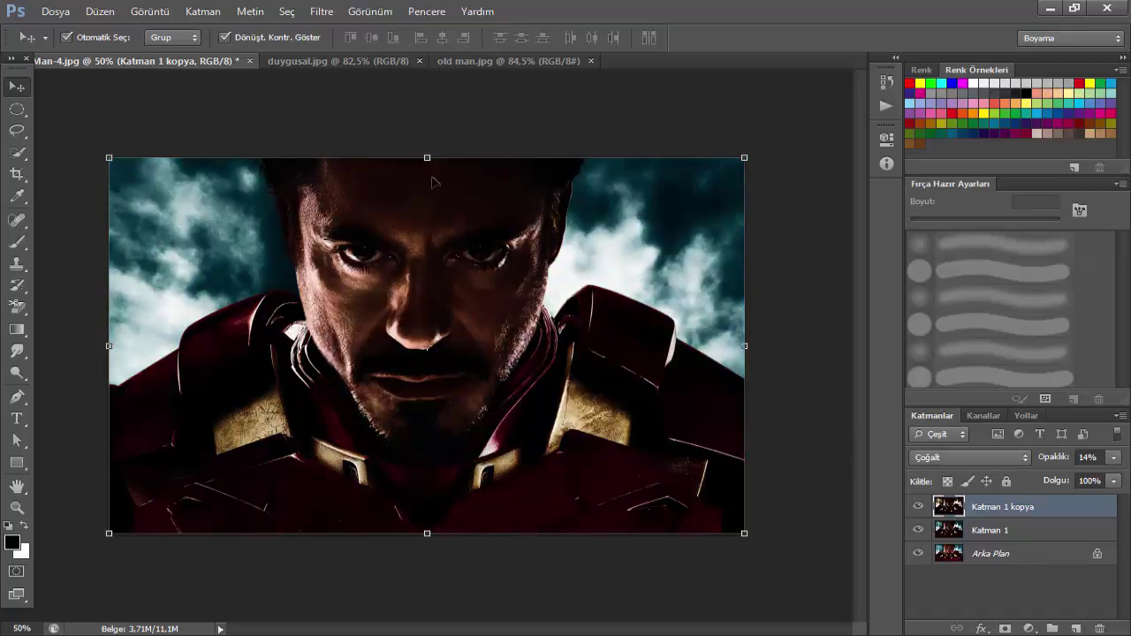
left_click(337, 59)
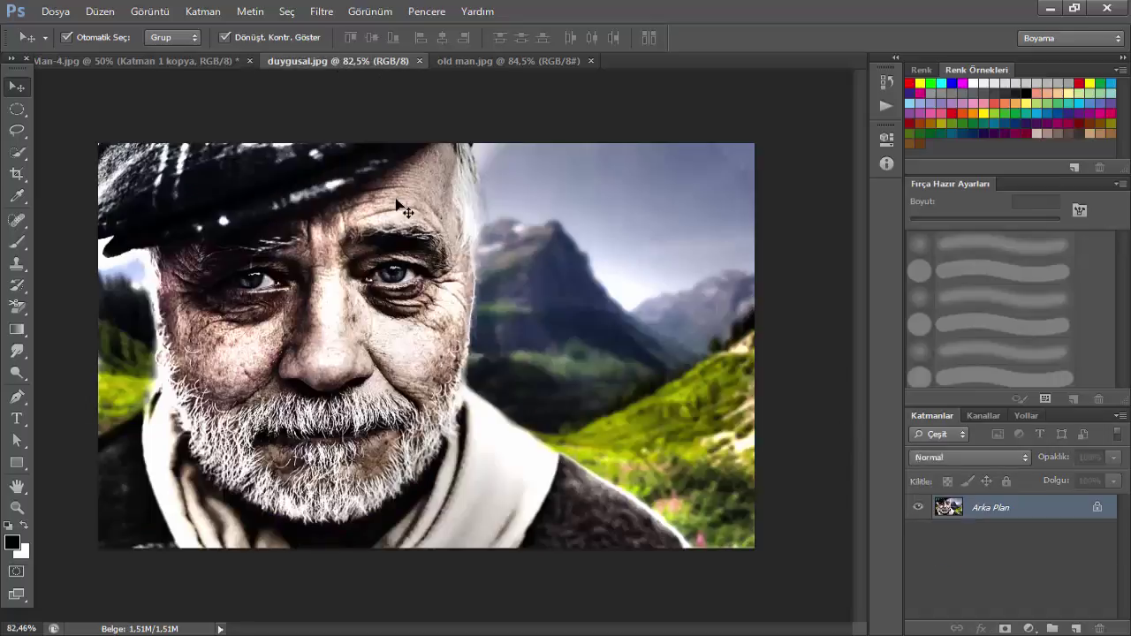
Flip between the Iron Man, duygusal.jpg and old man.jpg documents, ending on old man.jpg.
left_click(525, 65)
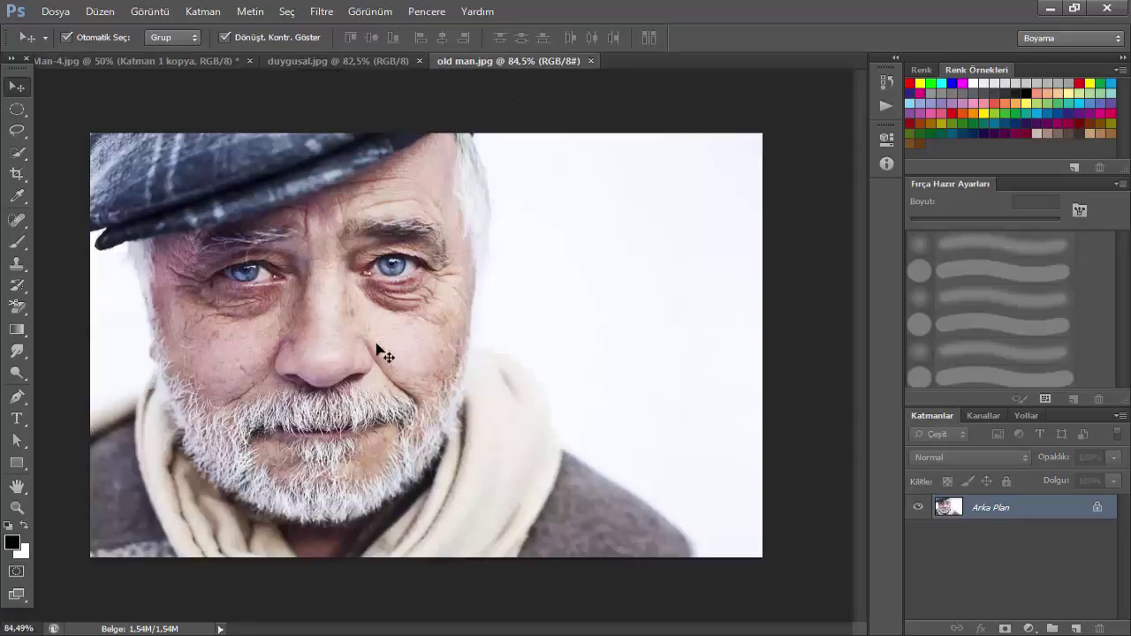
left_click(325, 60)
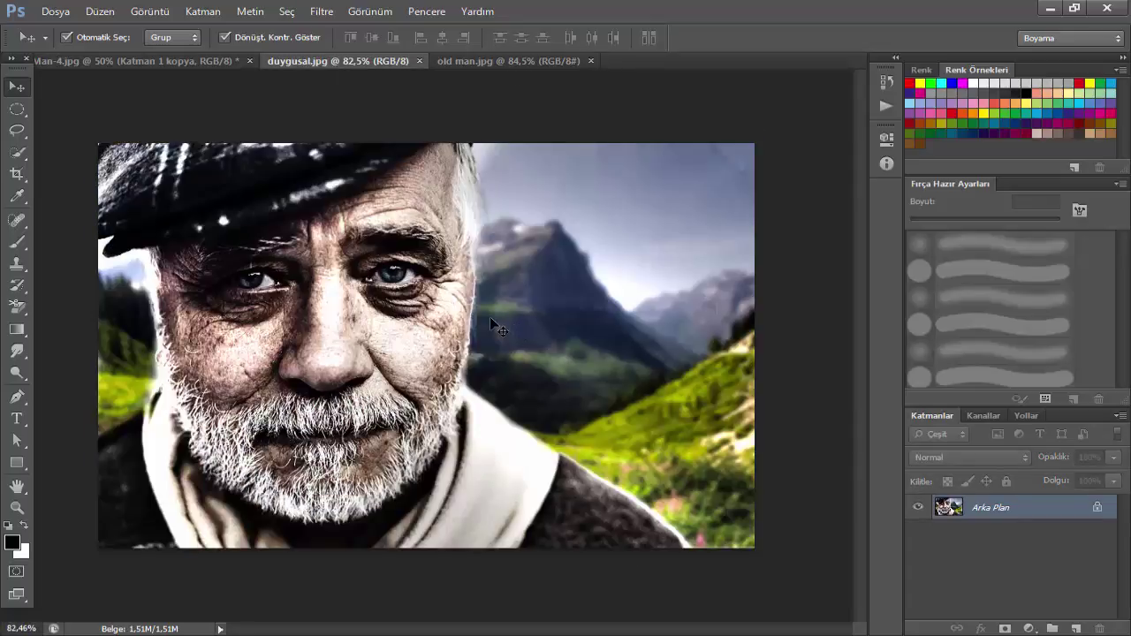
left_click(162, 64)
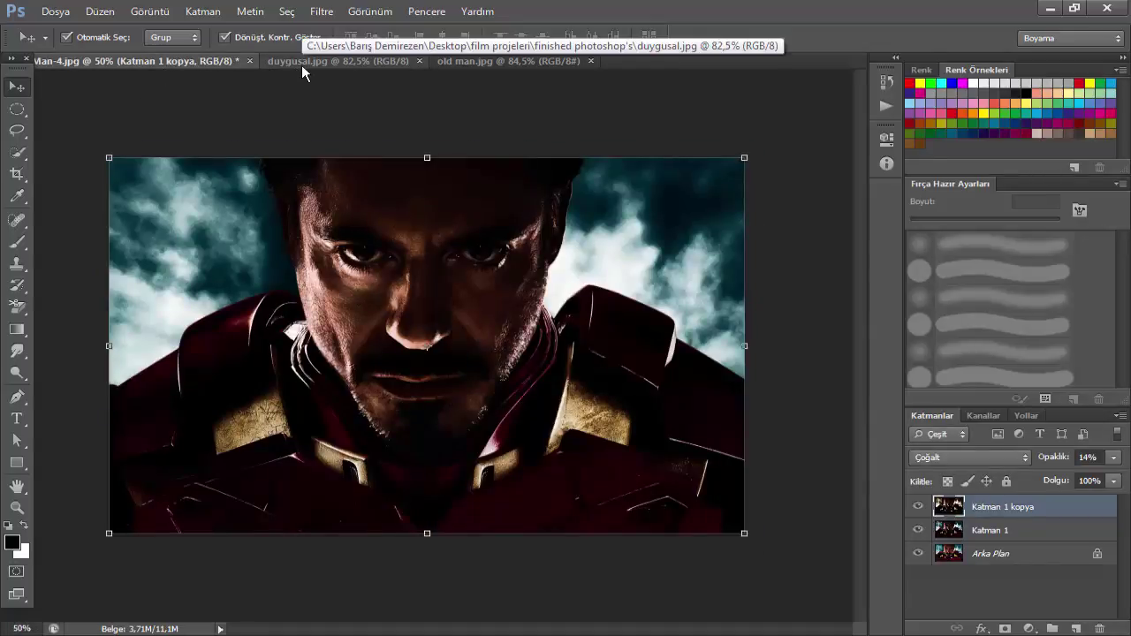
left_click(301, 61)
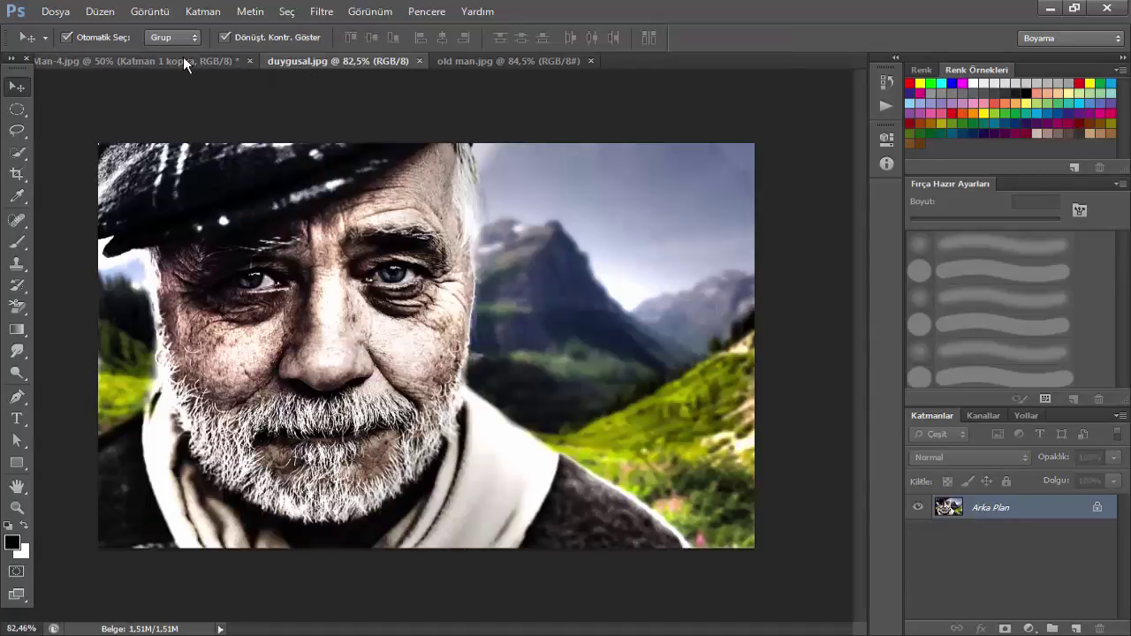
left_click(504, 62)
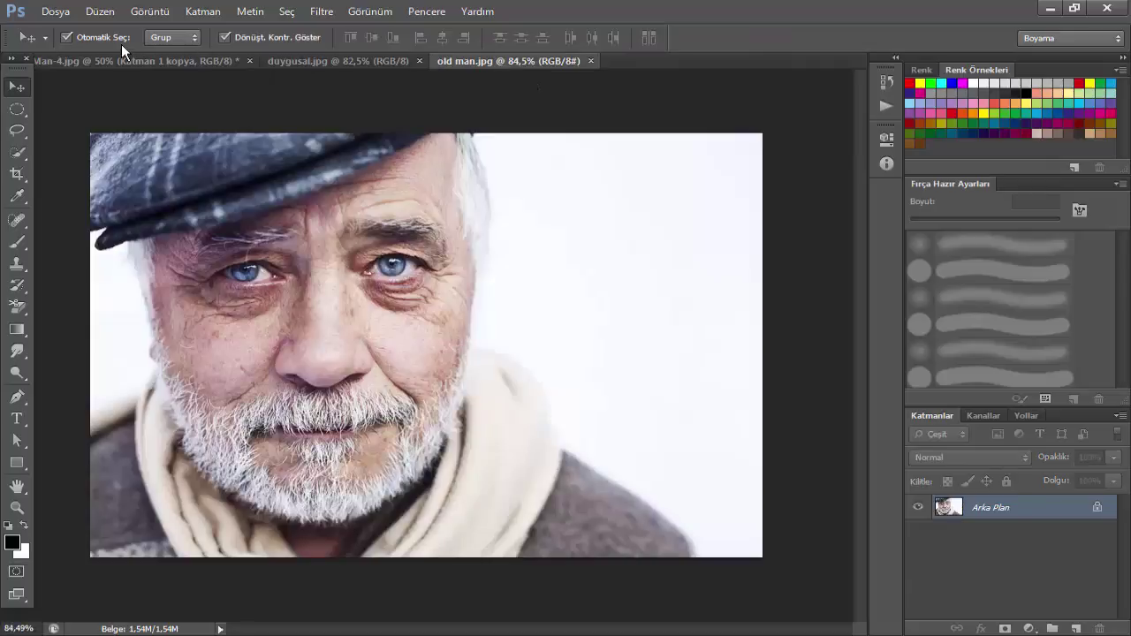
left_click(141, 56)
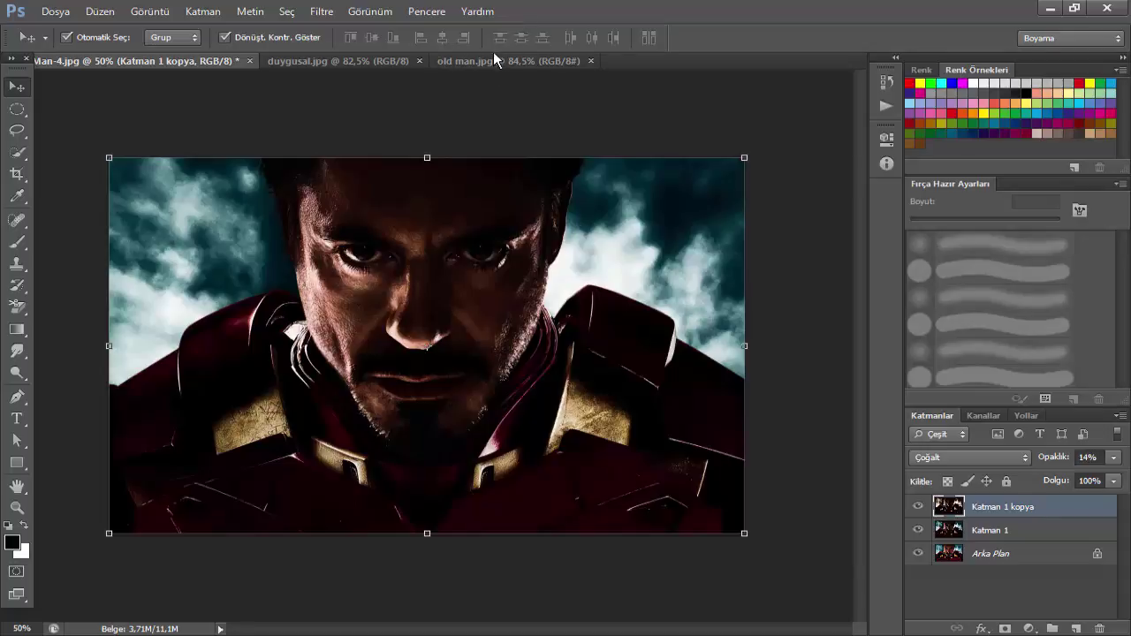
left_click(370, 59)
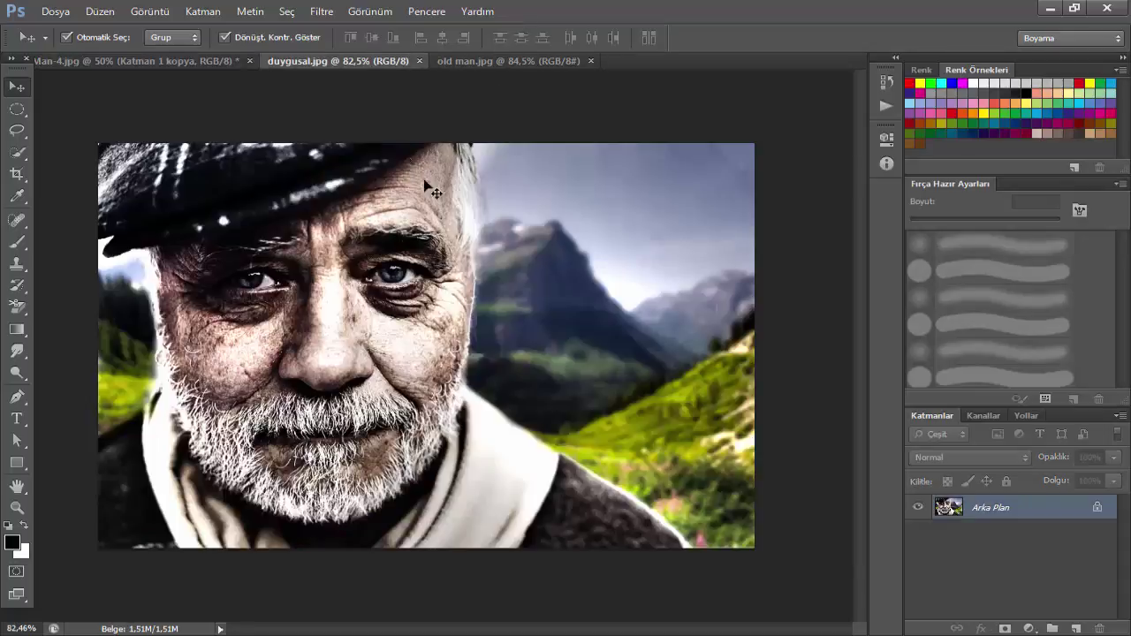
left_click(206, 62)
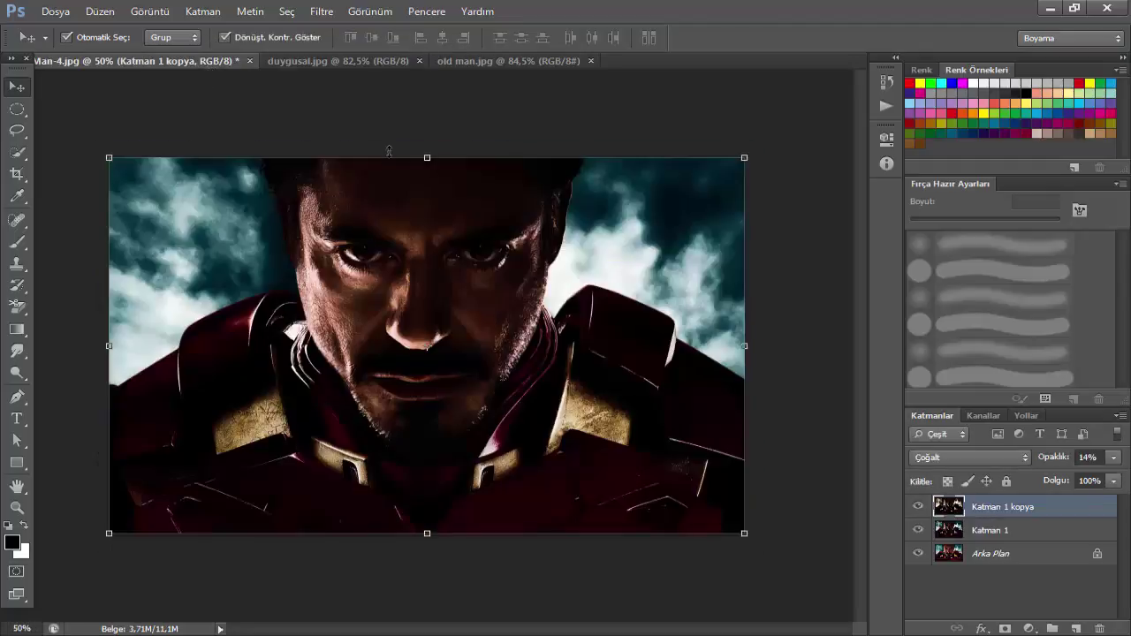
left_click(525, 60)
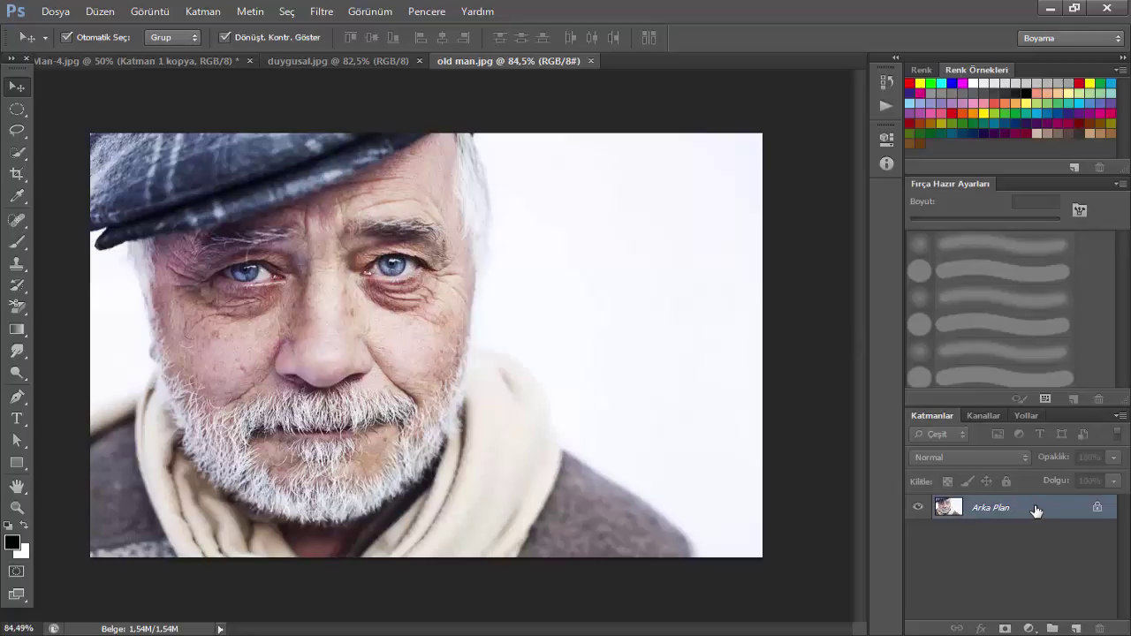
Duplicate the photo to Katman 1 and apply a black-to-white Gradient Map to it.
key("ctrl+j")
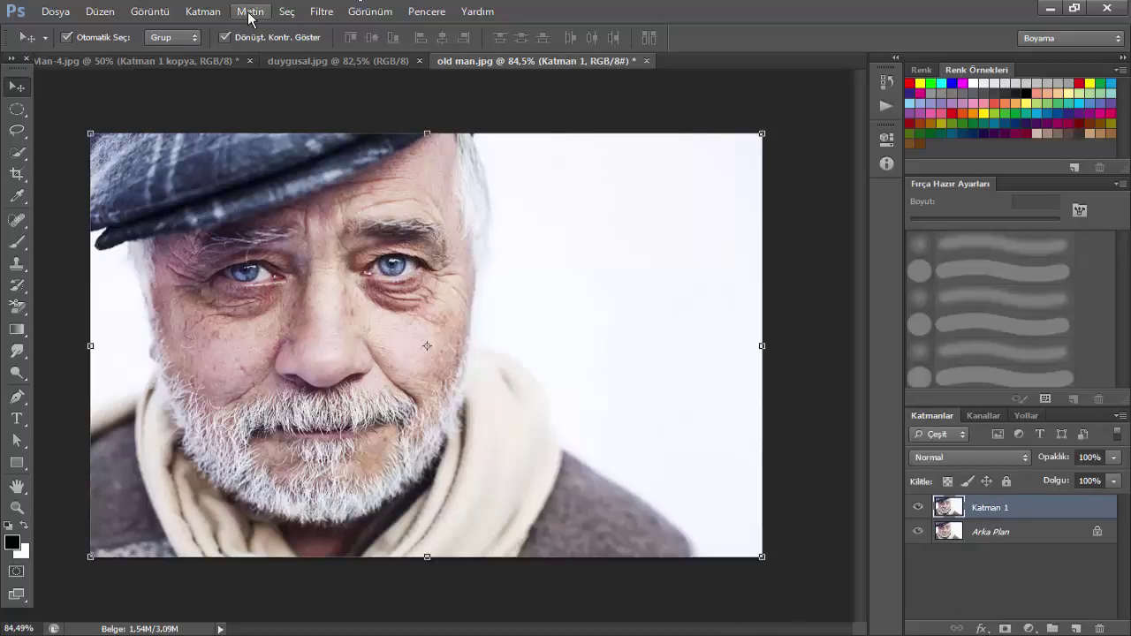
left_click(167, 13)
mouse_move(169, 53)
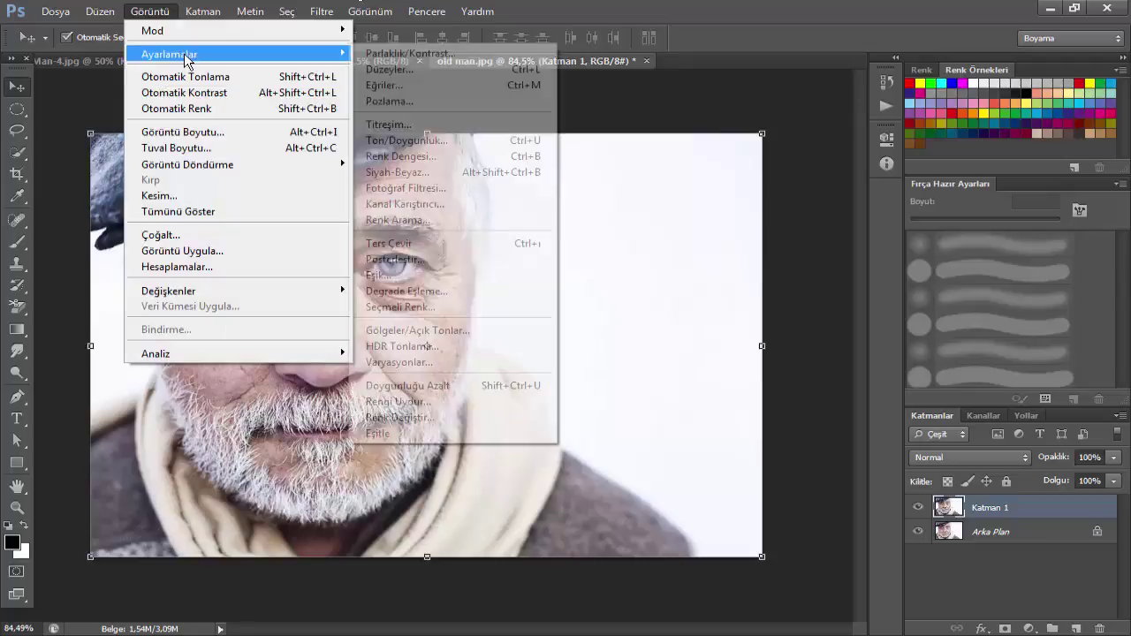
left_click(456, 291)
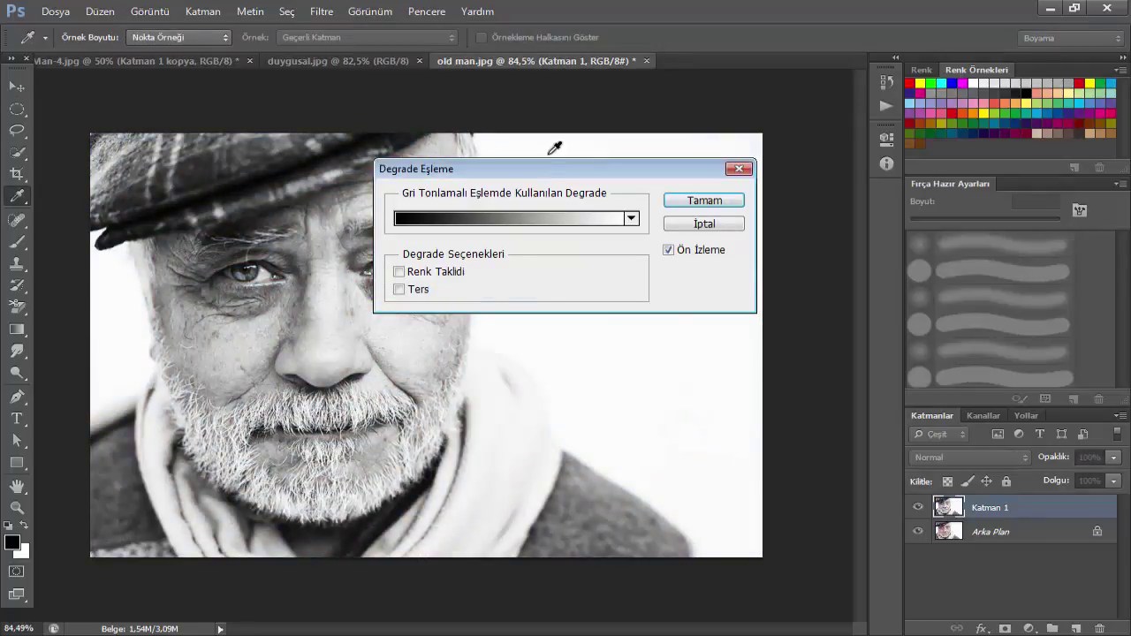
left_click_drag(558, 176, 688, 175)
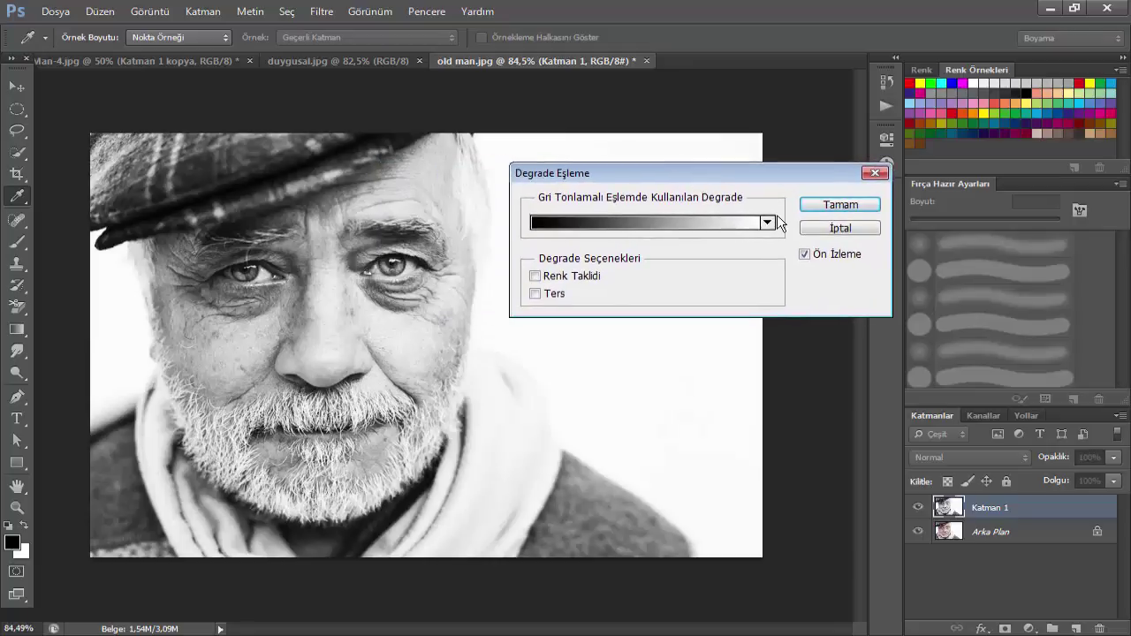
left_click(722, 228)
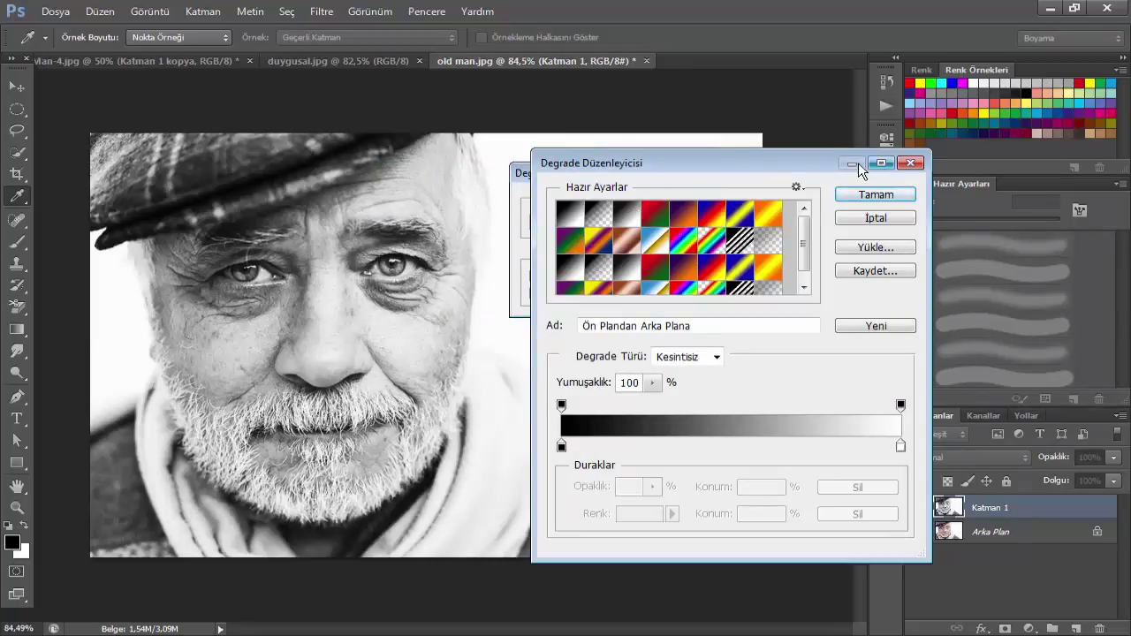
left_click(911, 162)
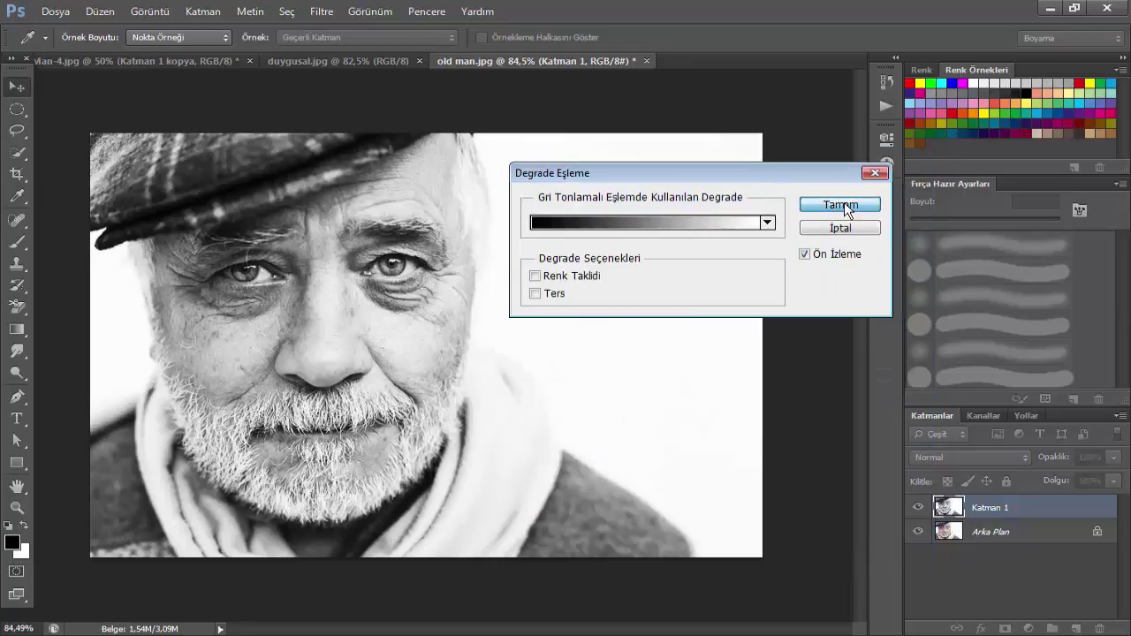
left_click(842, 205)
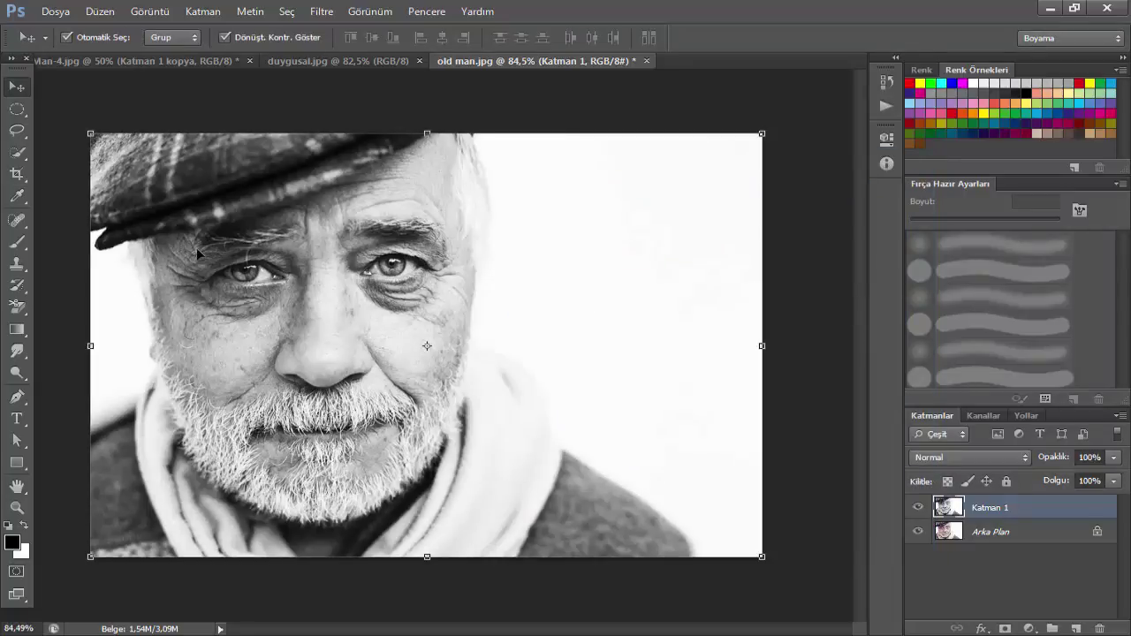
Darken Katman 1 with Levels, raising the black input and setting midtones to 0.63.
left_click(160, 12)
mouse_move(170, 54)
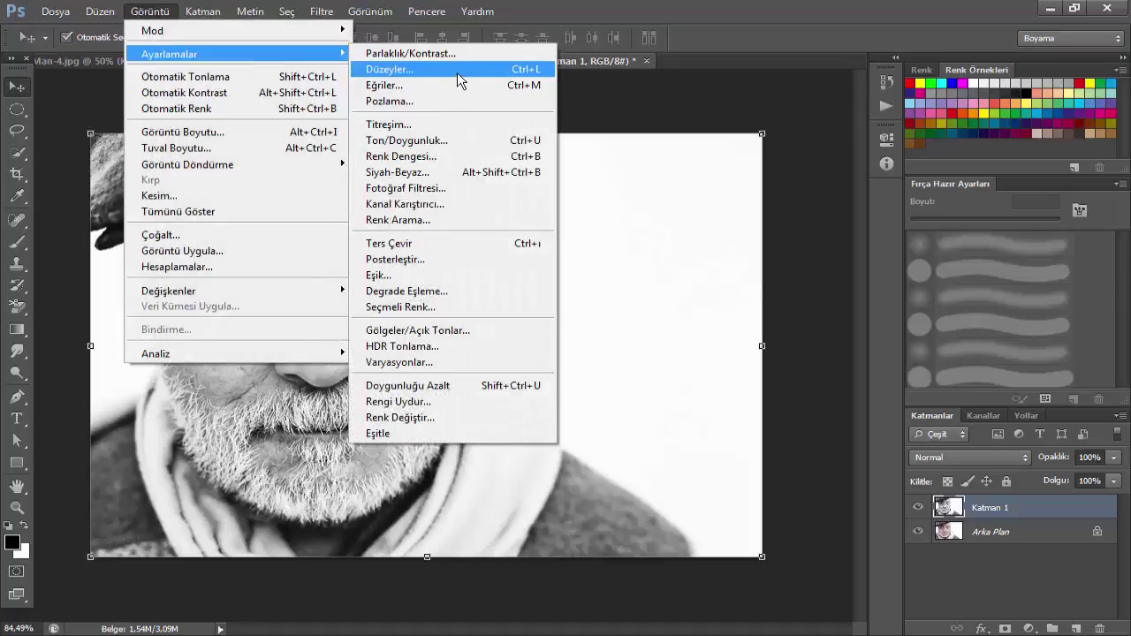
left_click(457, 72)
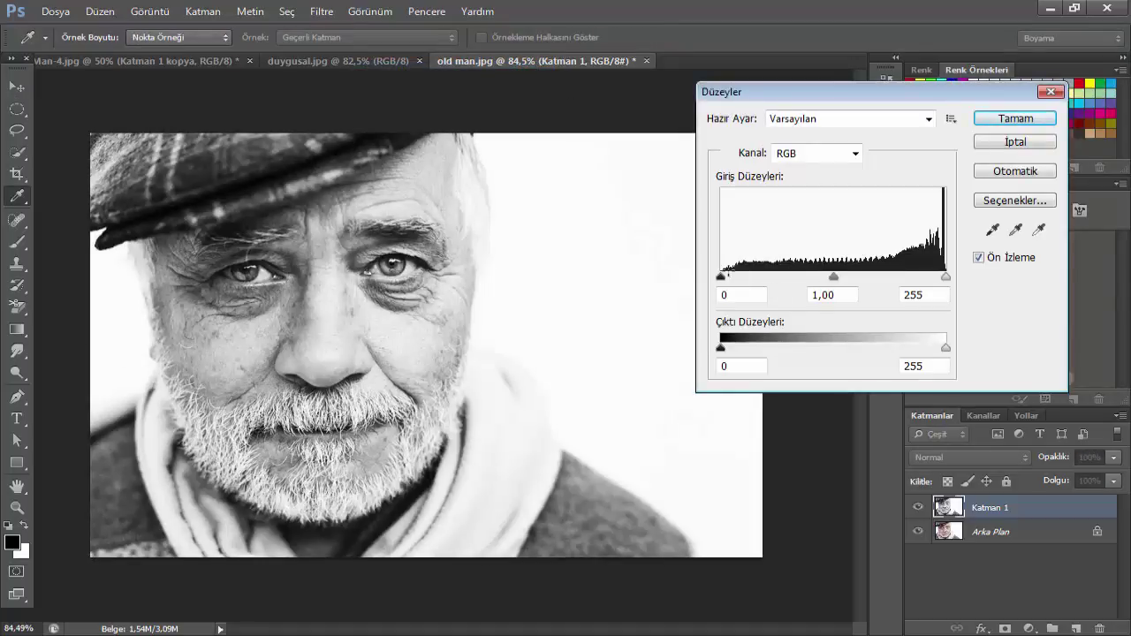
left_click_drag(722, 277, 776, 276)
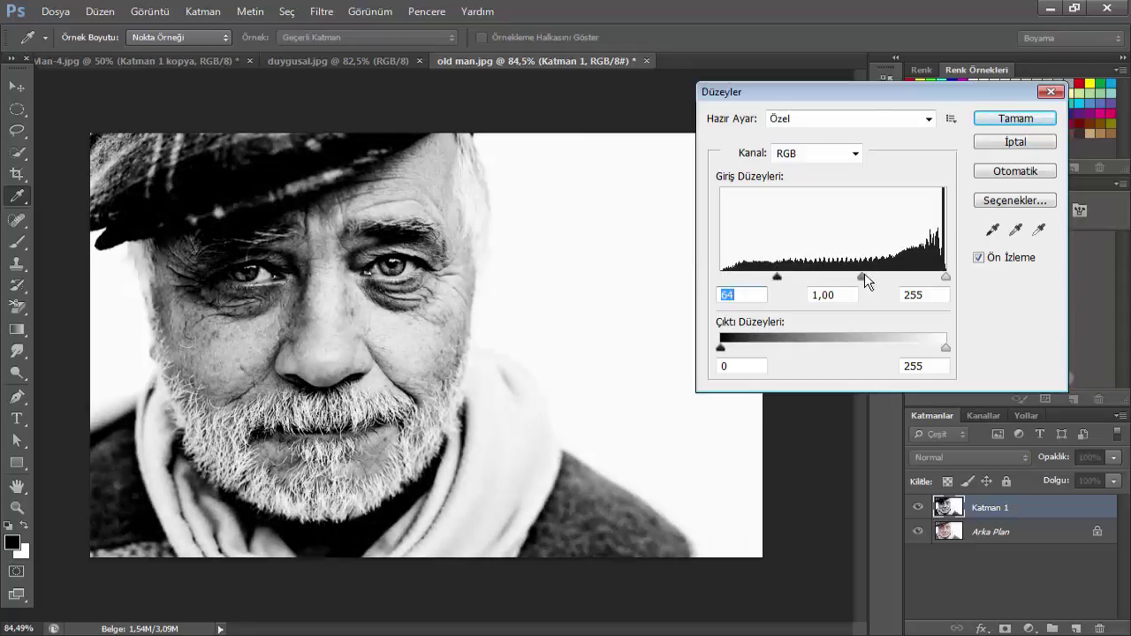
left_click_drag(863, 276, 888, 280)
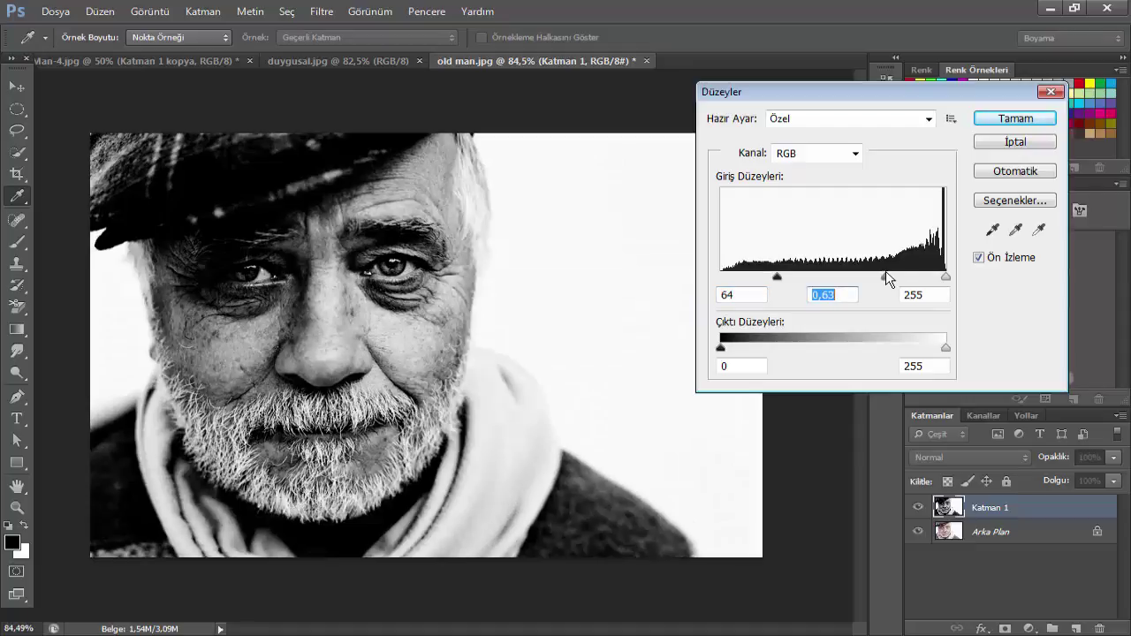
left_click(1033, 123)
key("v")
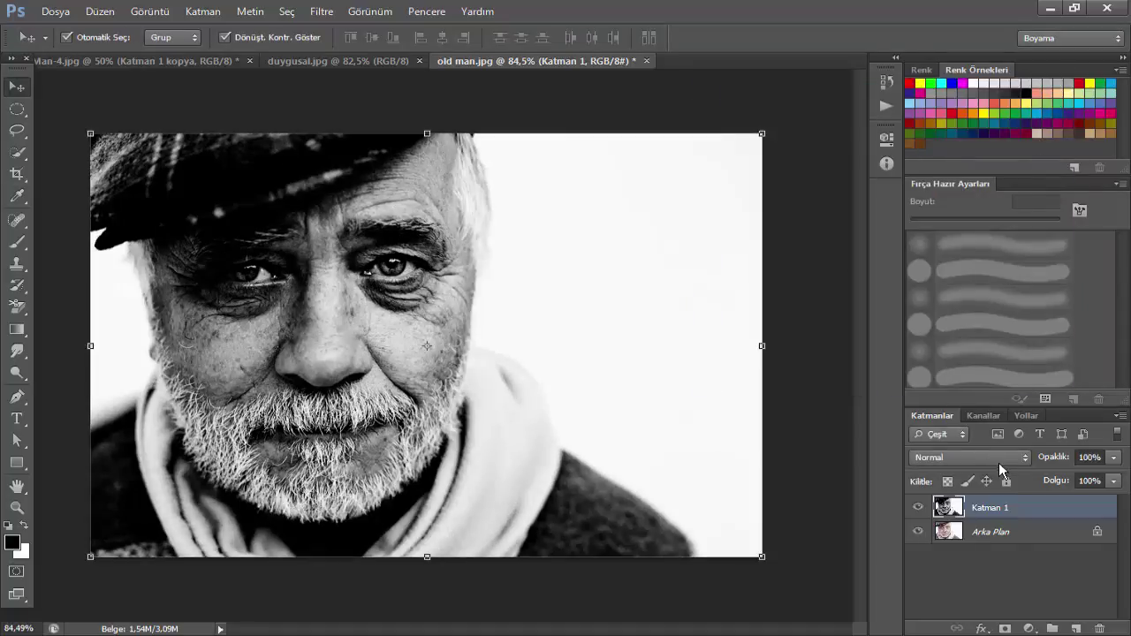
Set Katman 1 to Hard Light (Sert Işık) at 64% opacity, comparing it on and off.
left_click(965, 458)
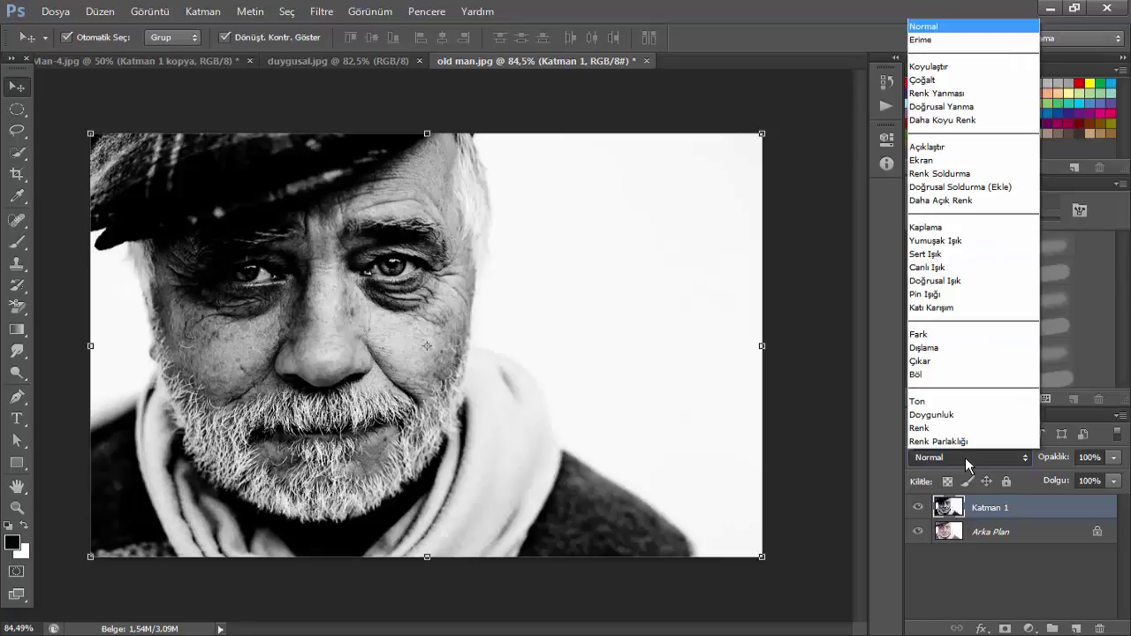
left_click(972, 255)
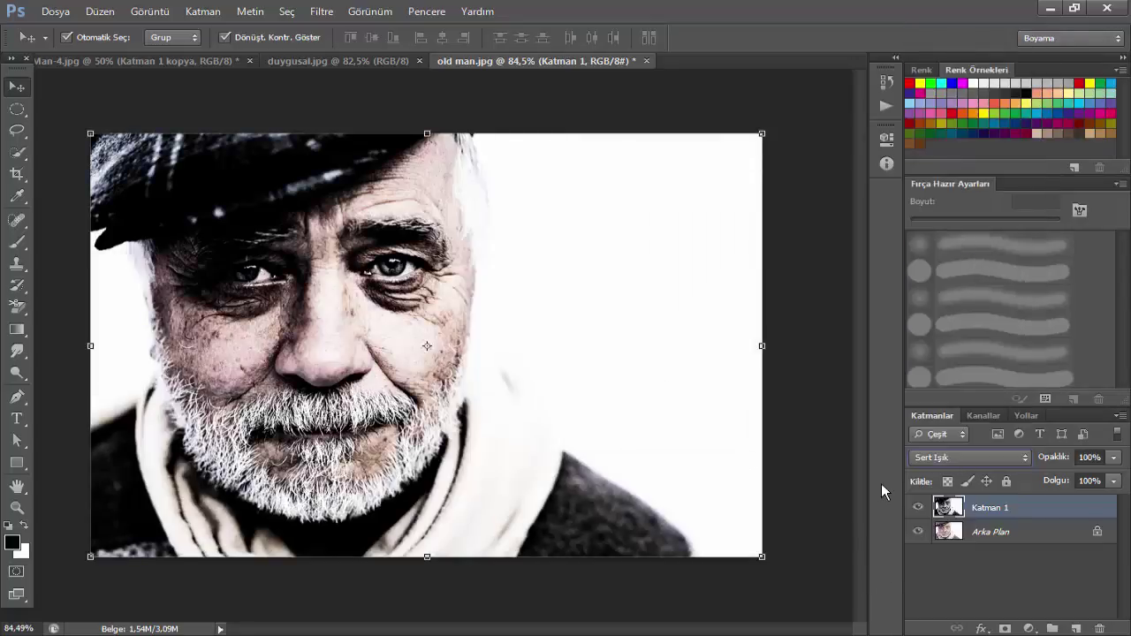
left_click(919, 507)
mouse_move(1055, 463)
left_mouse_down()
mouse_move(1039, 468)
mouse_move(1046, 460)
left_mouse_up()
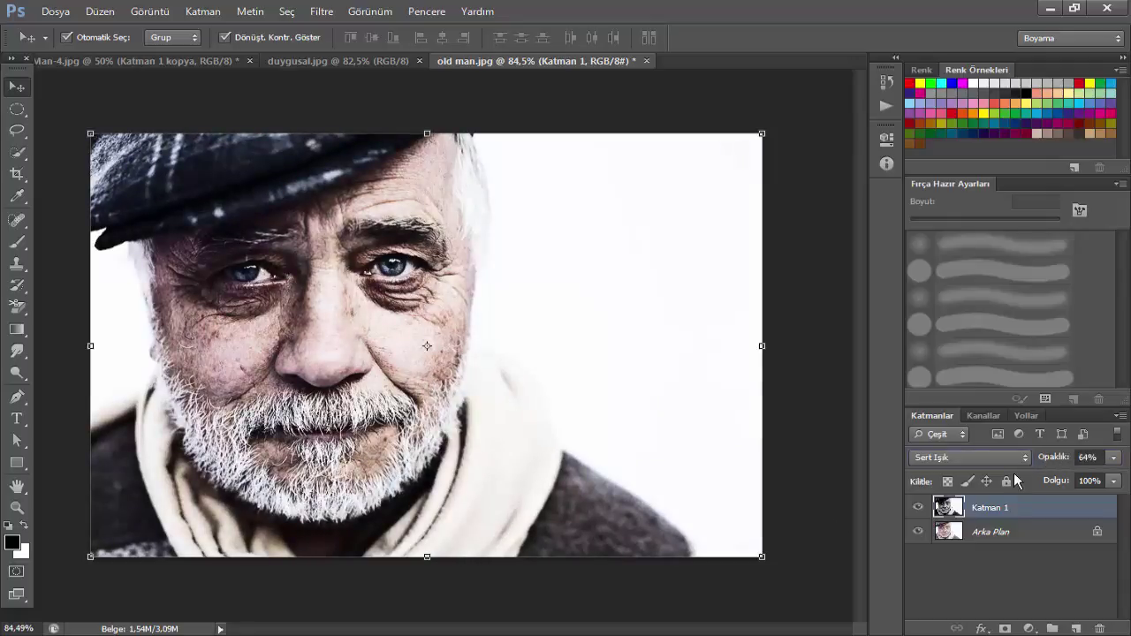
left_click(917, 508)
Duplicate Katman 1 and apply a Gradient Map to the copy.
key("ctrl+j")
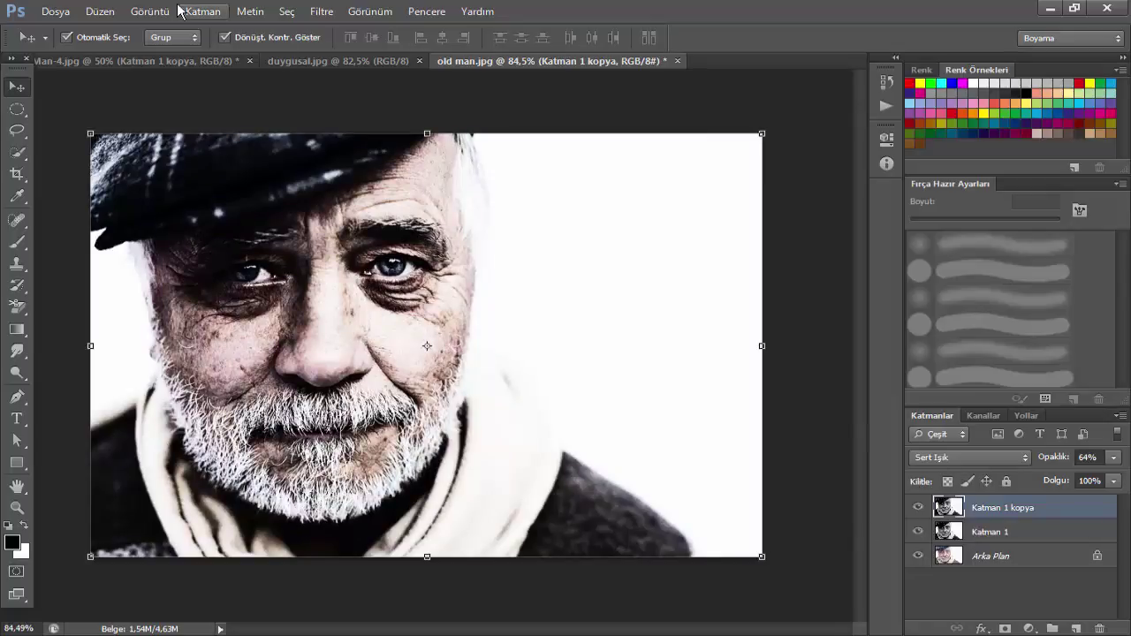
left_click(148, 12)
mouse_move(168, 54)
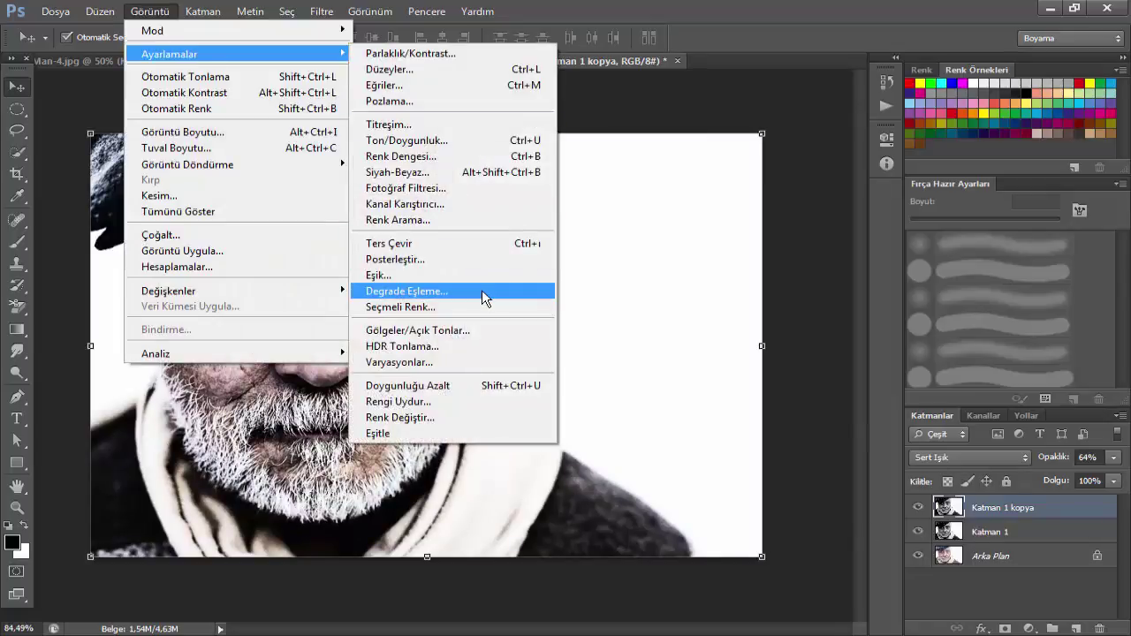
left_click(481, 290)
left_click(841, 204)
key("v")
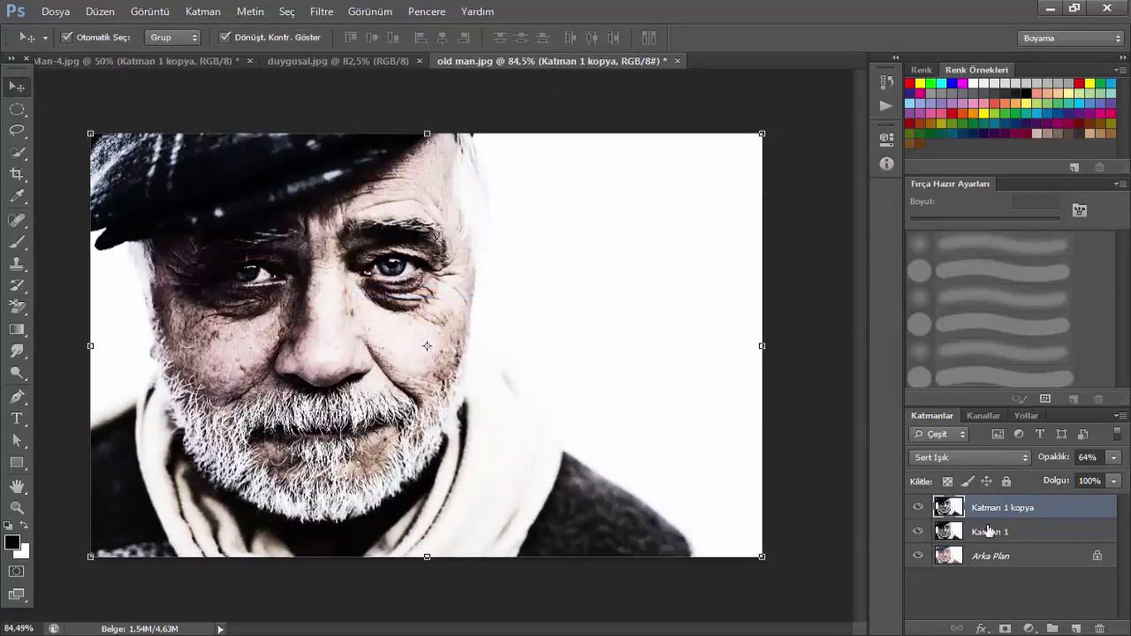
Apply Color Balance to the copy with midtones +48 red and -60 yellow.
left_click(150, 11)
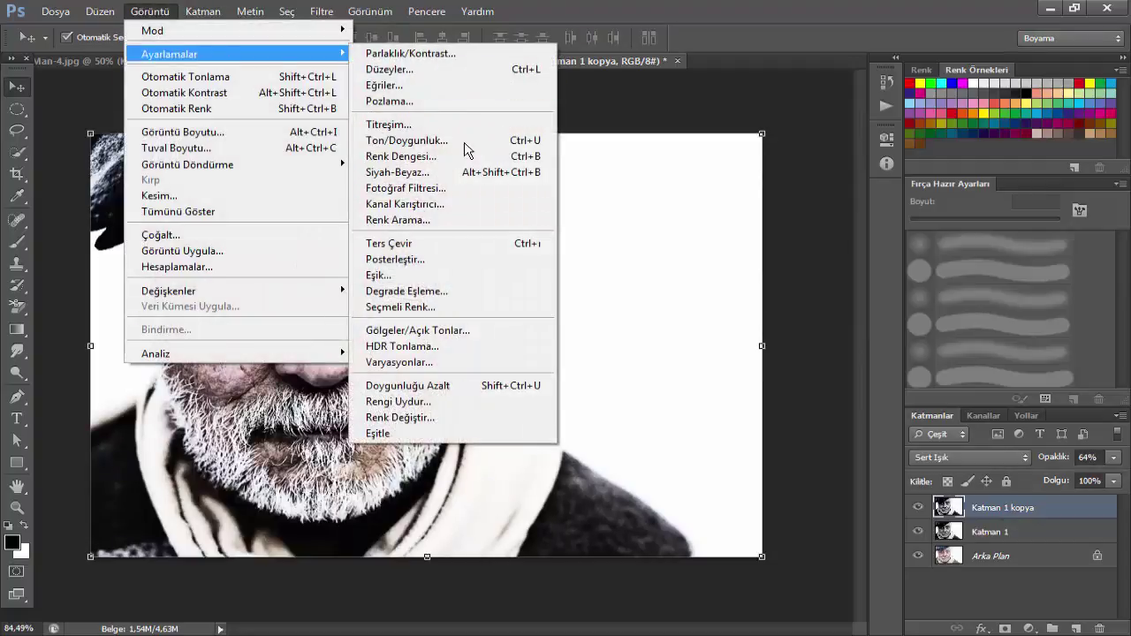
mouse_move(169, 54)
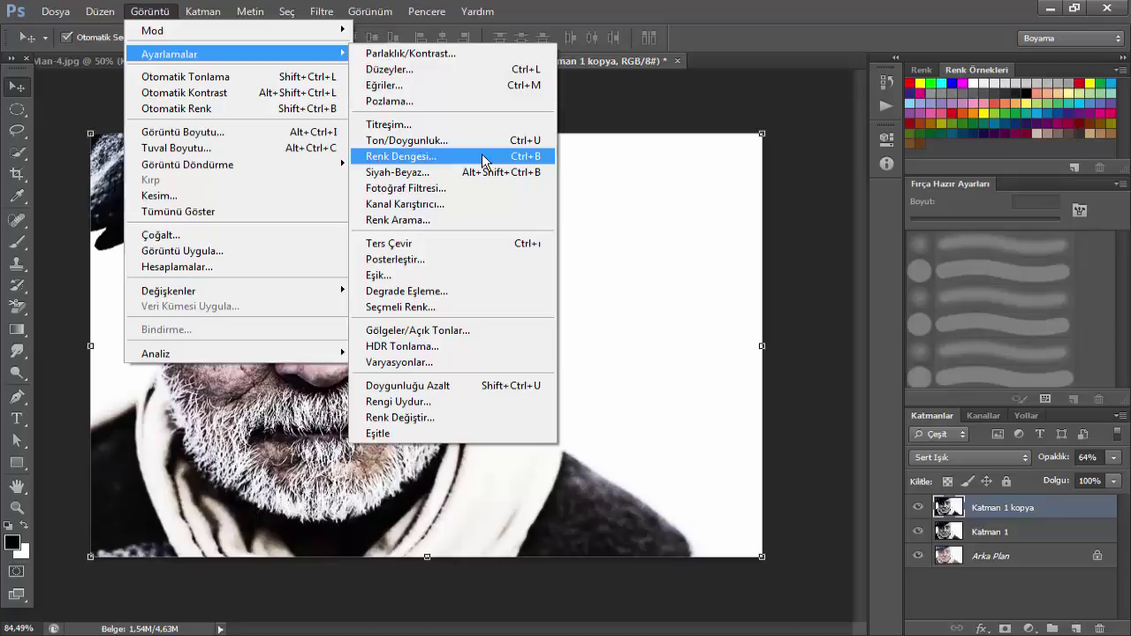
left_click(485, 161)
left_click_drag(887, 354, 929, 353)
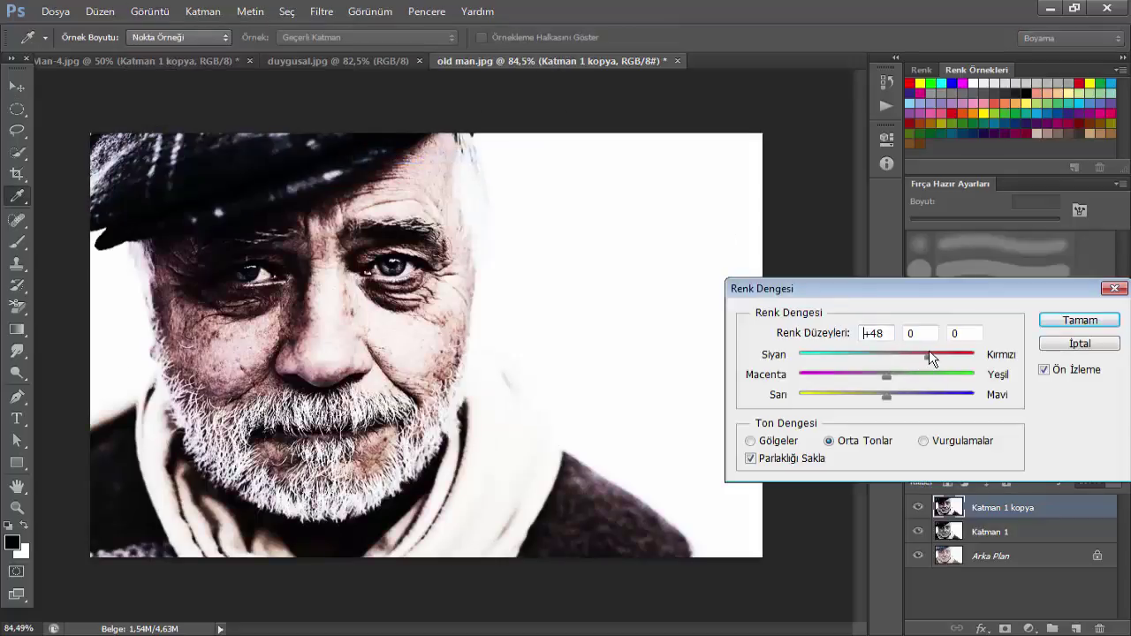
left_click_drag(886, 395, 835, 395)
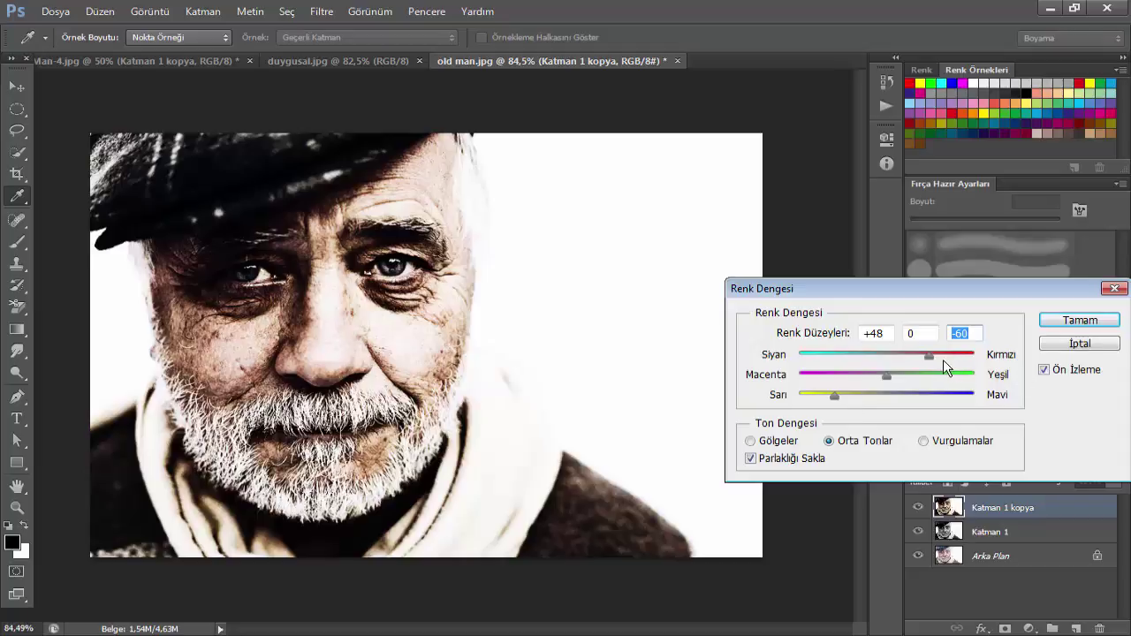
left_click(1078, 321)
key("v")
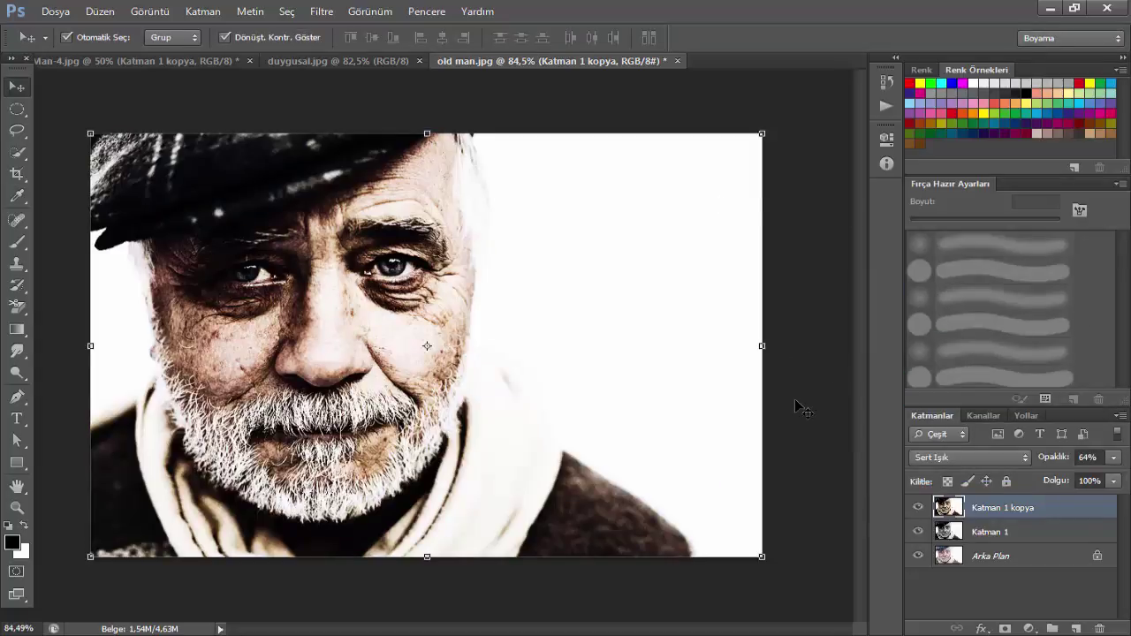
Set the sepia copy to Multiply (Çoğalt) blend mode at 50% opacity.
left_click(959, 457)
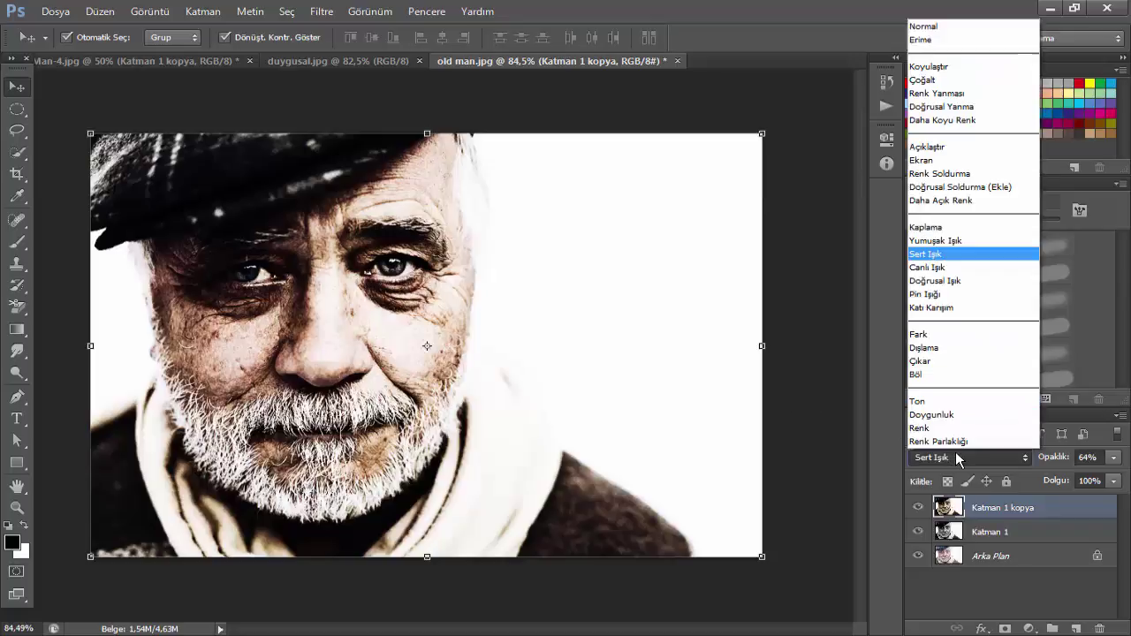
left_click(970, 80)
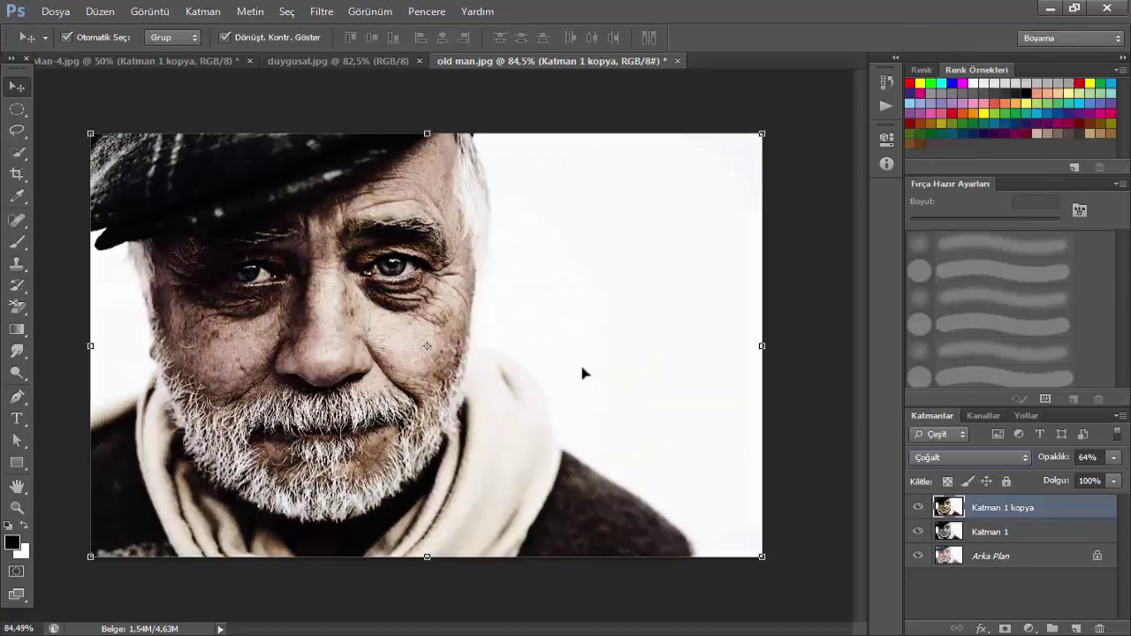
mouse_move(1056, 460)
left_mouse_down()
mouse_move(1046, 459)
mouse_move(1110, 455)
mouse_move(1020, 462)
left_mouse_up()
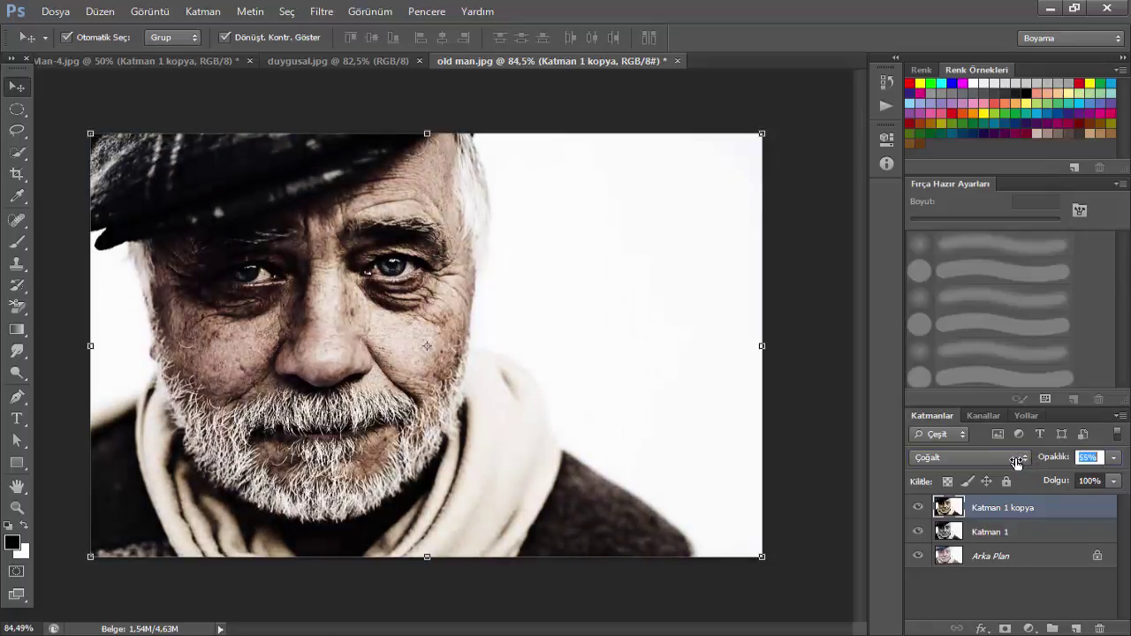
Toggle the sepia copy and Katman 1 visibility to compare, then view duygusal.jpg.
left_click(849, 330)
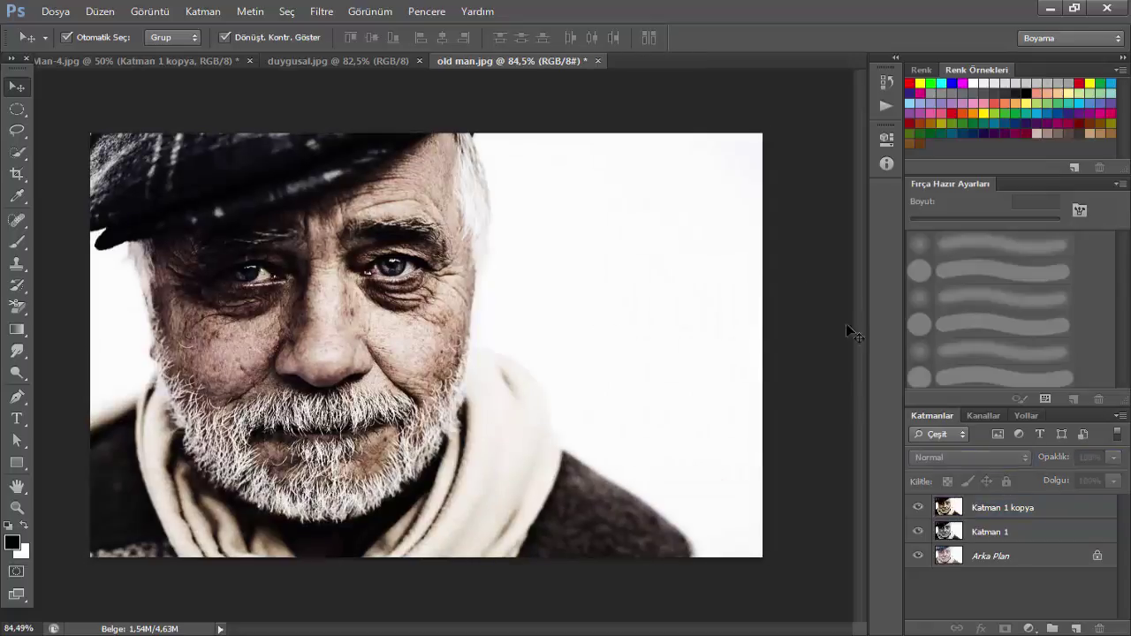
left_click(918, 507)
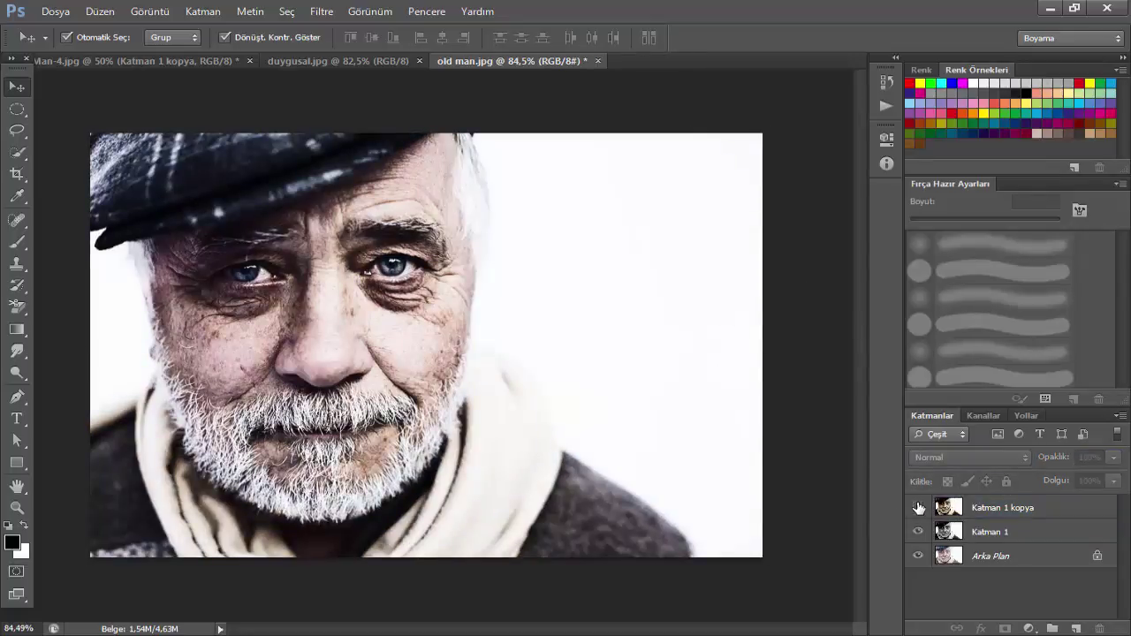
left_click(918, 531)
left_click(919, 507)
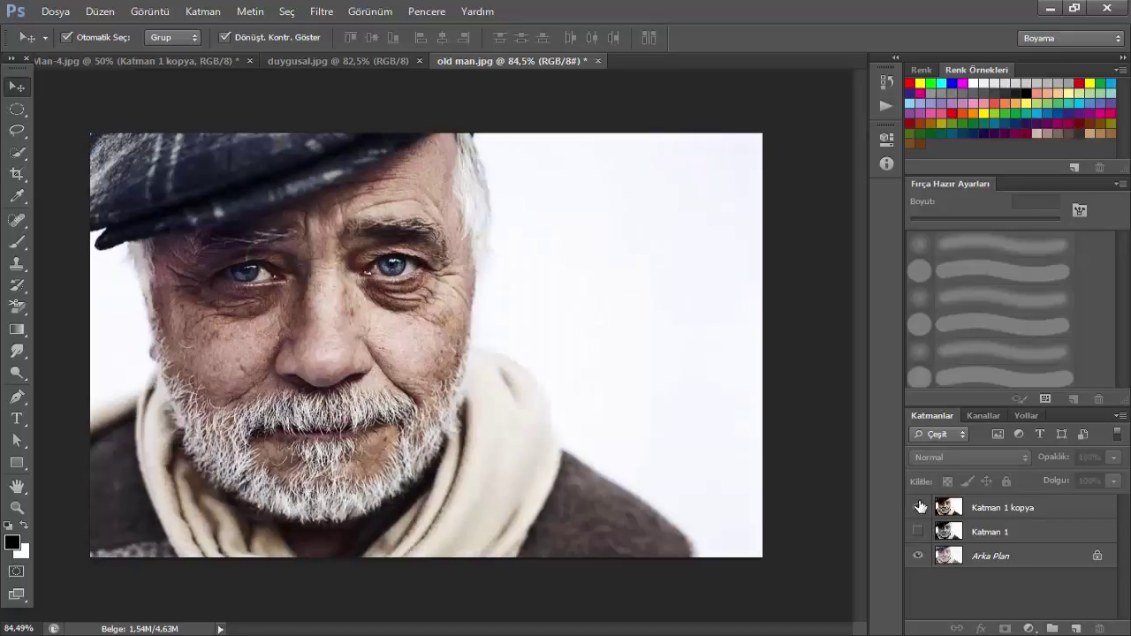
left_click(919, 530)
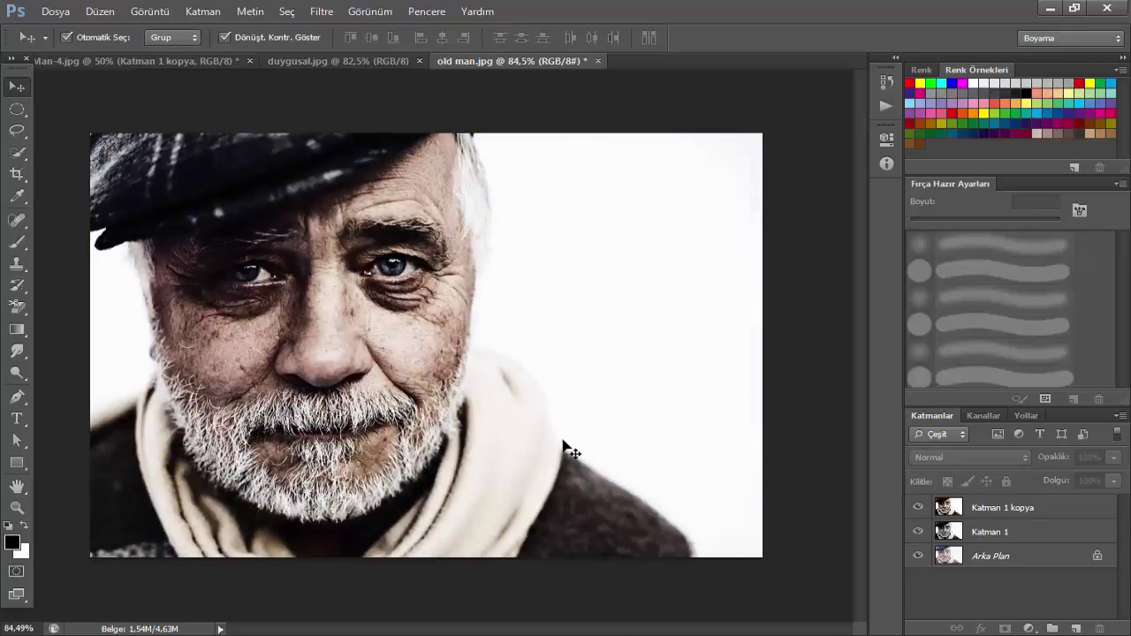
left_click(282, 61)
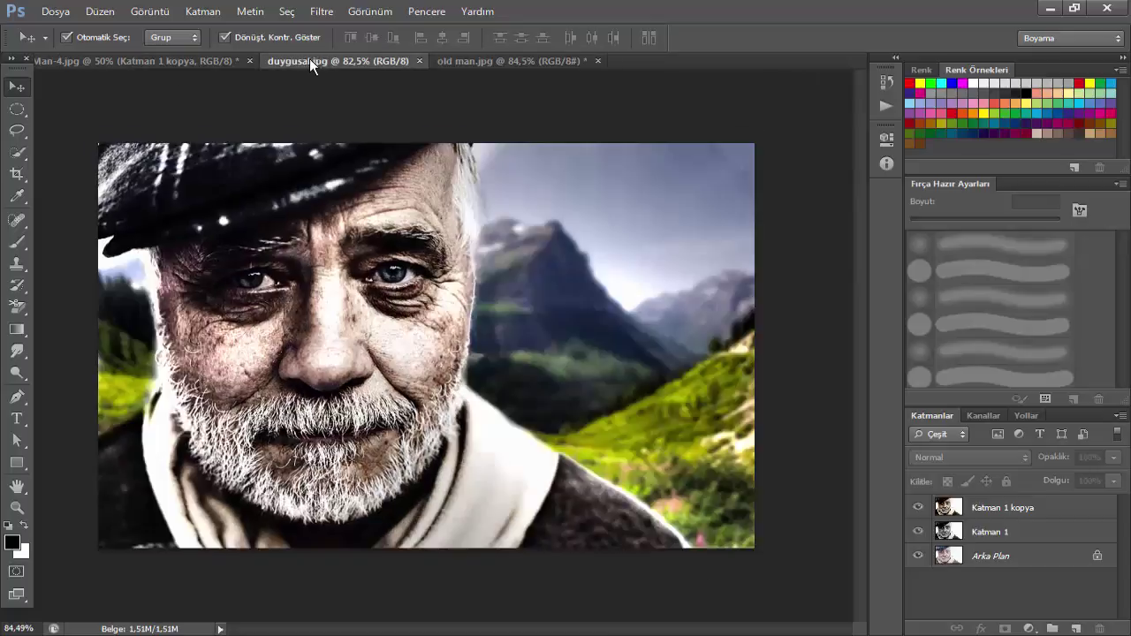
Flip between old man.jpg and duygusal.jpg, ending on the old man.jpg portrait.
left_click(524, 62)
left_click(363, 59)
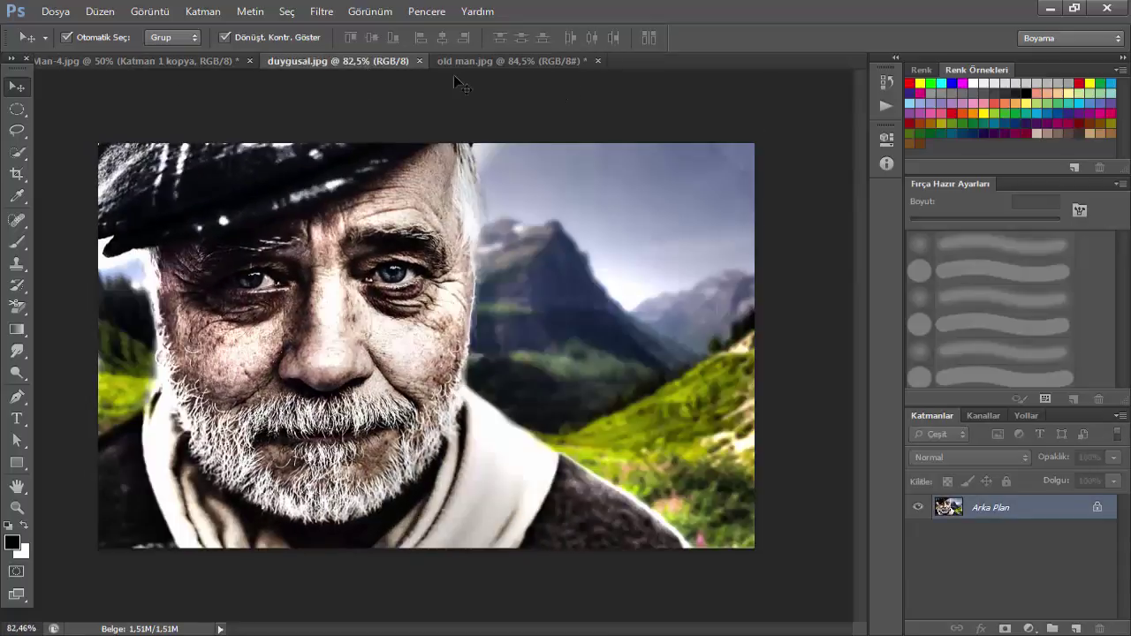
left_click(524, 60)
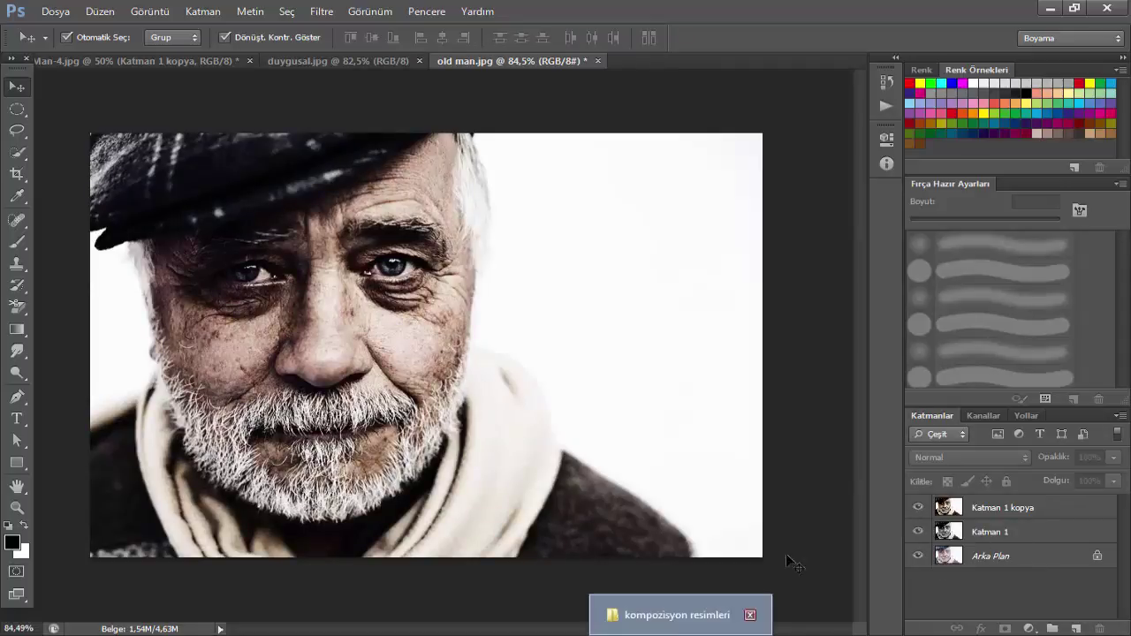
Duplicate Arka Plan and merge it with Katman 1 and Katman 1 kopya into one layer.
left_click(1024, 563)
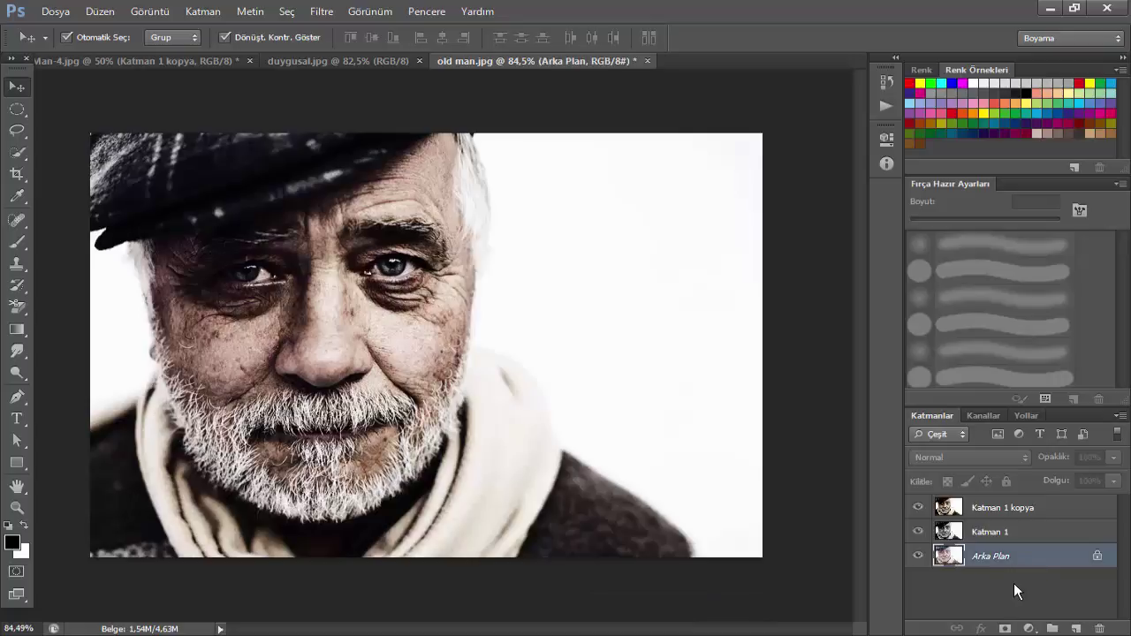
key("ctrl+j")
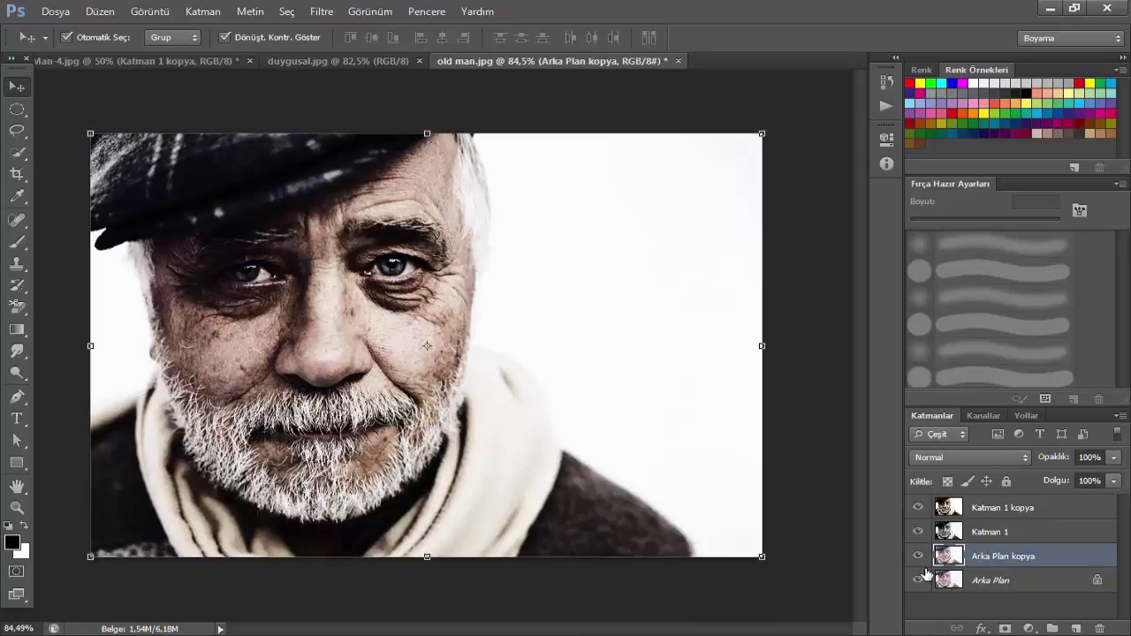
left_click(1030, 531, "shift")
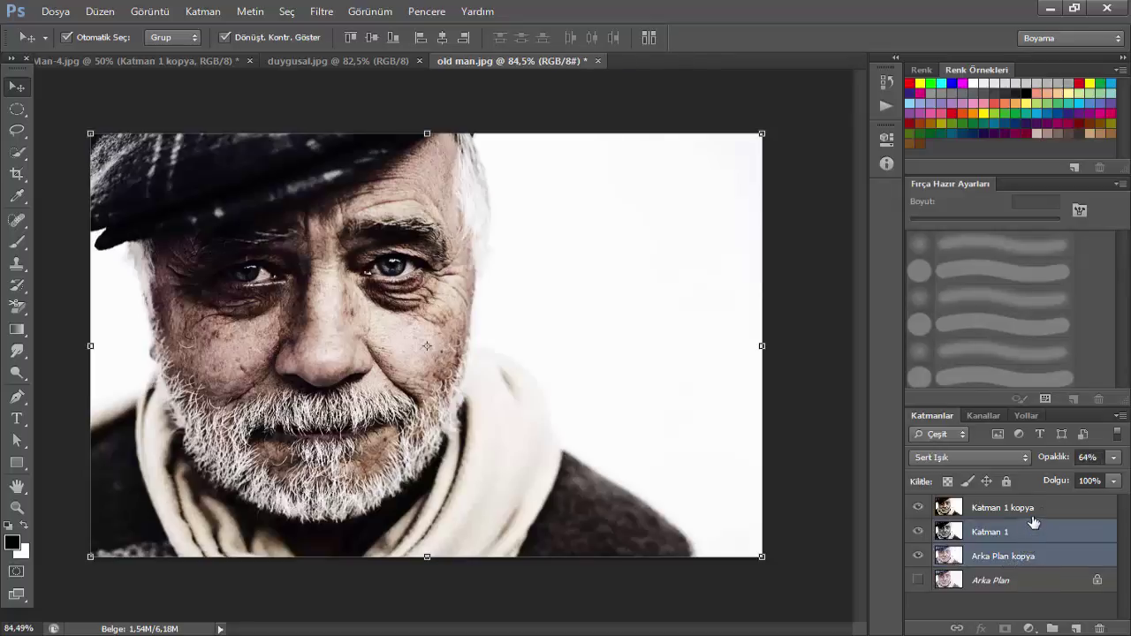
left_click(1045, 507, "shift")
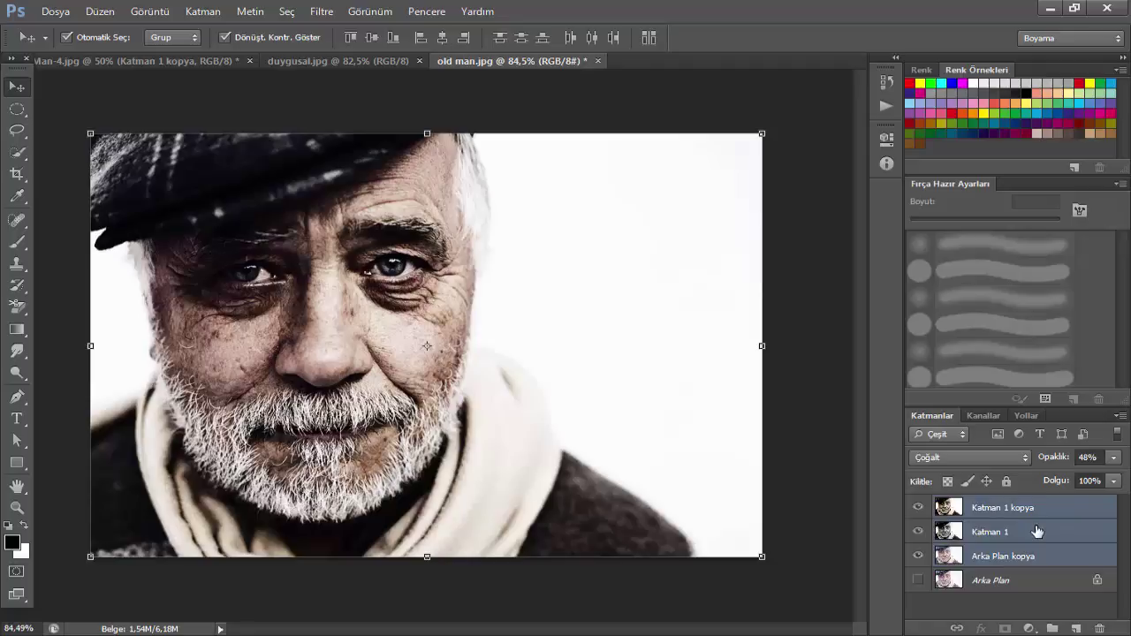
key("ctrl+e")
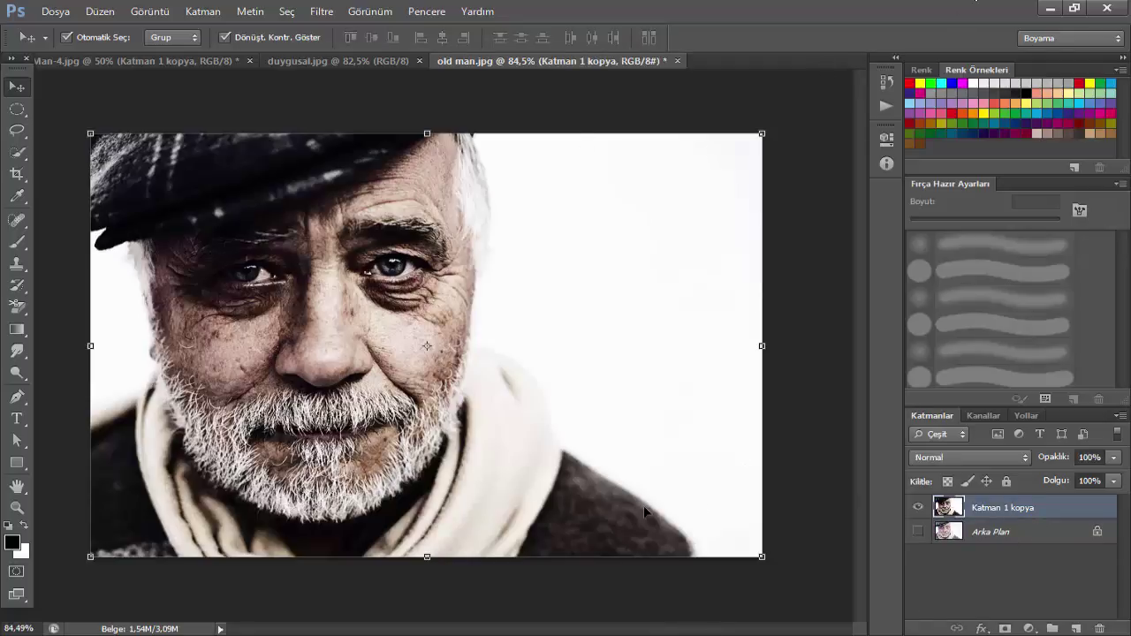
Fit old man.jpg to the window and minimize Photoshop to reveal the image folder.
left_click(376, 61)
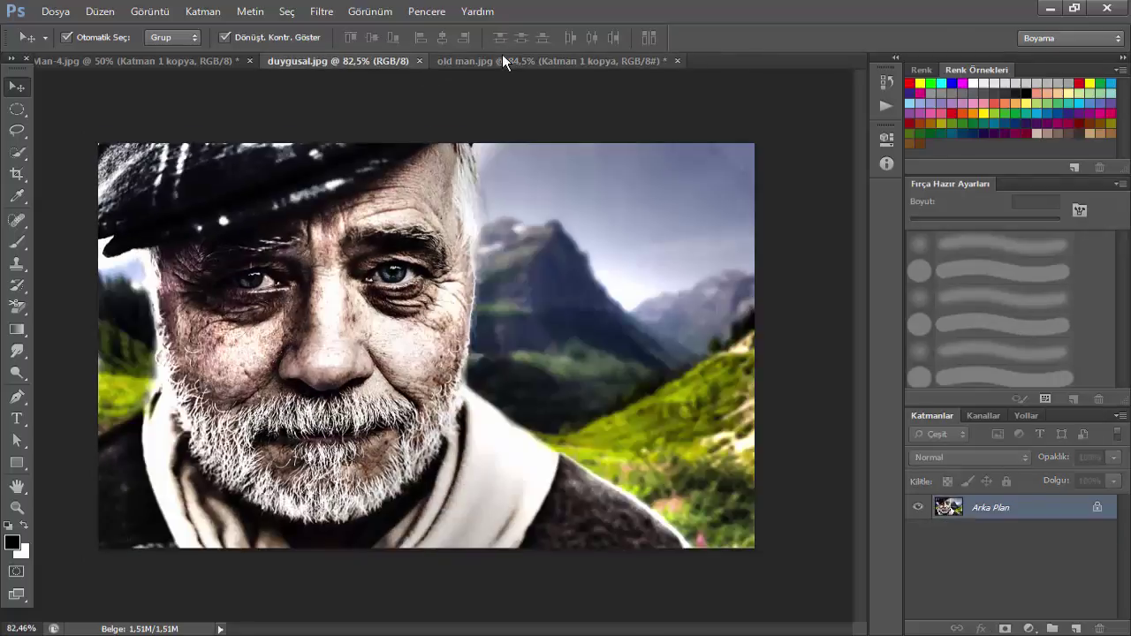
left_click(506, 59)
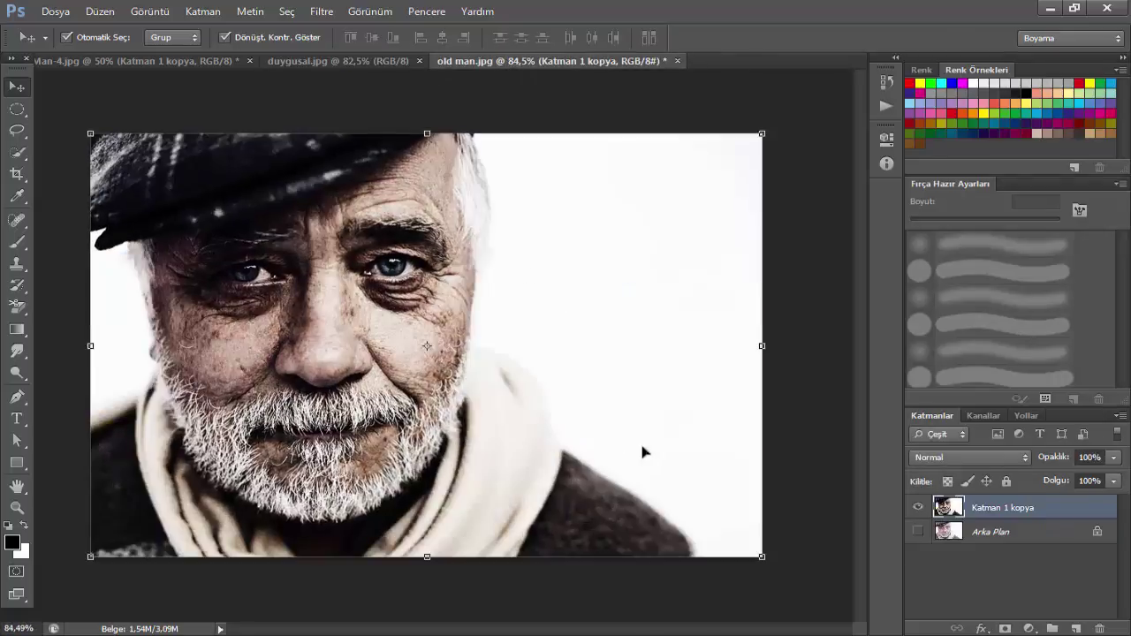
key("z")
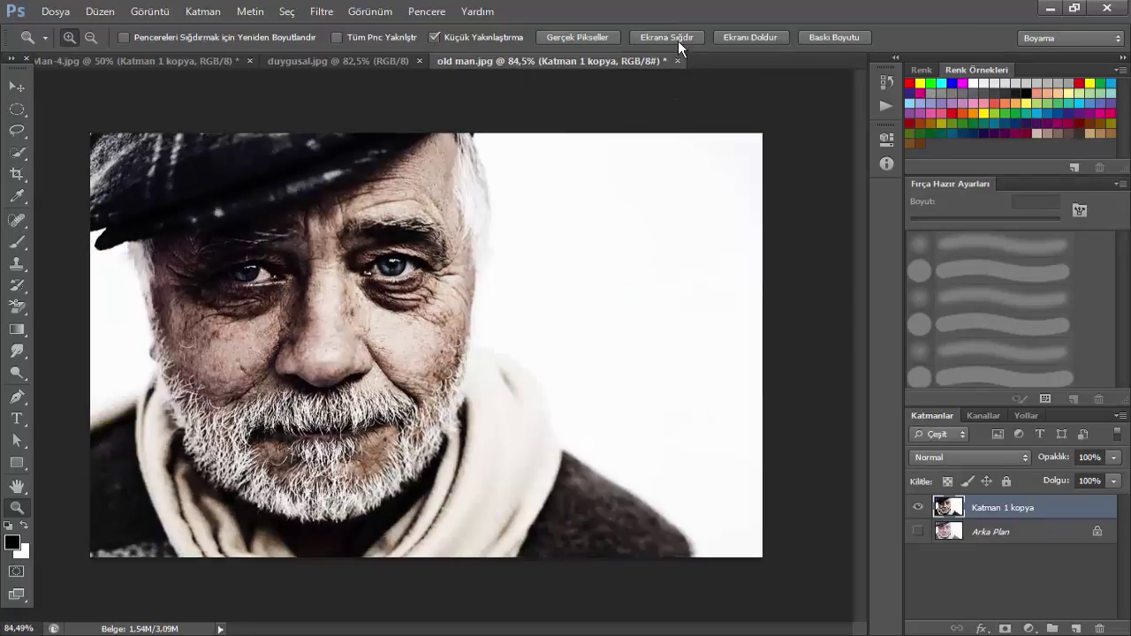
left_click(678, 41)
key("v")
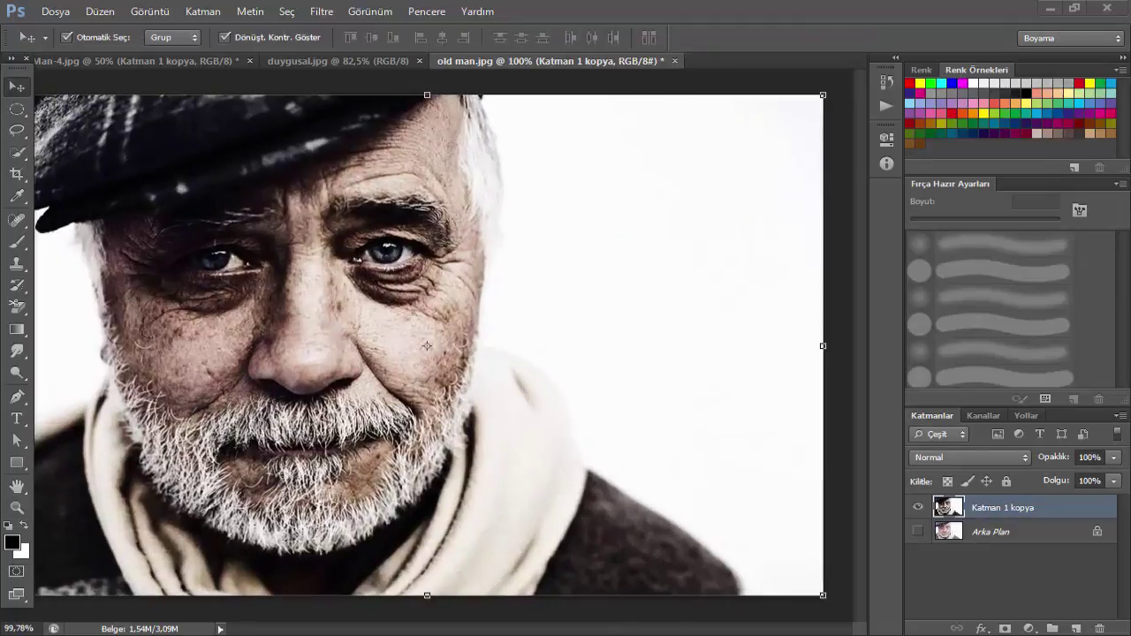
left_click(1050, 8)
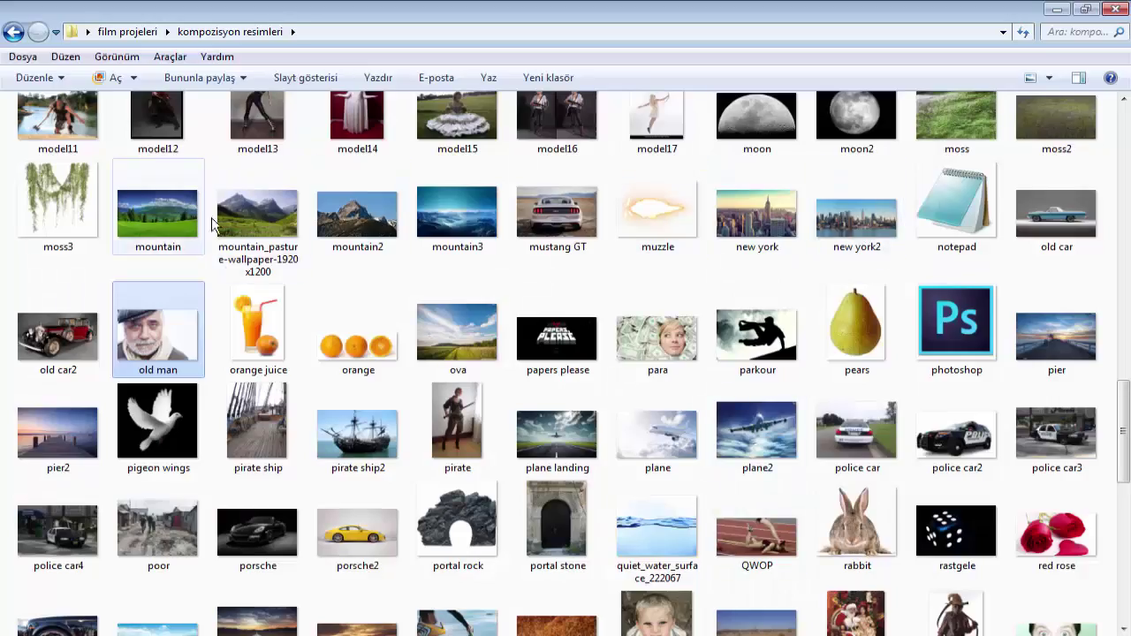
left_click(158, 223)
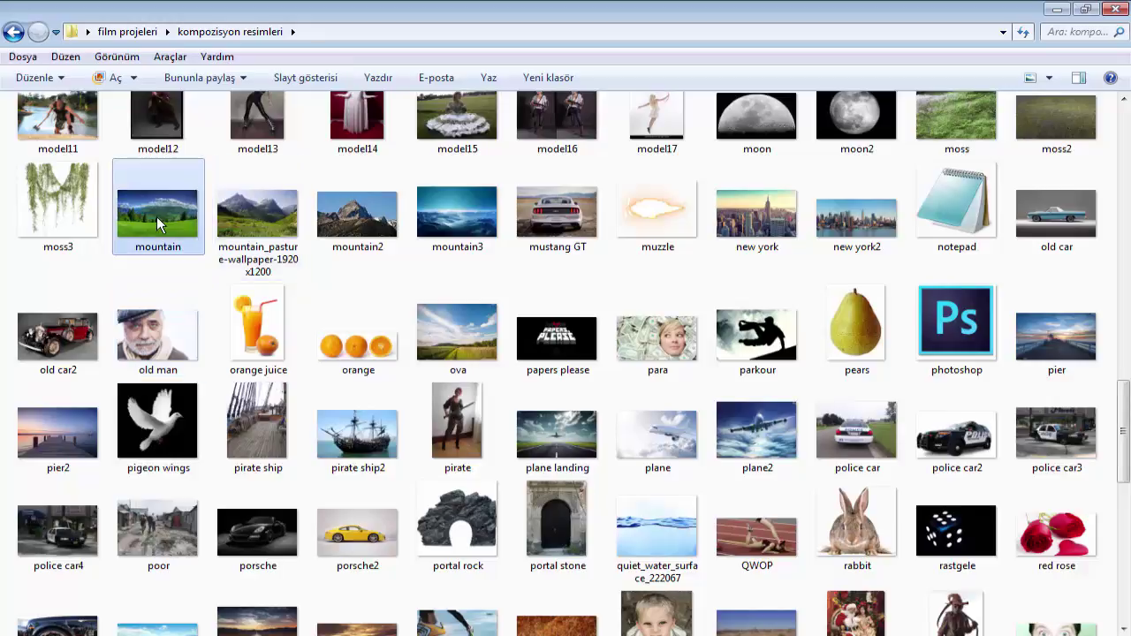
double_click(158, 223)
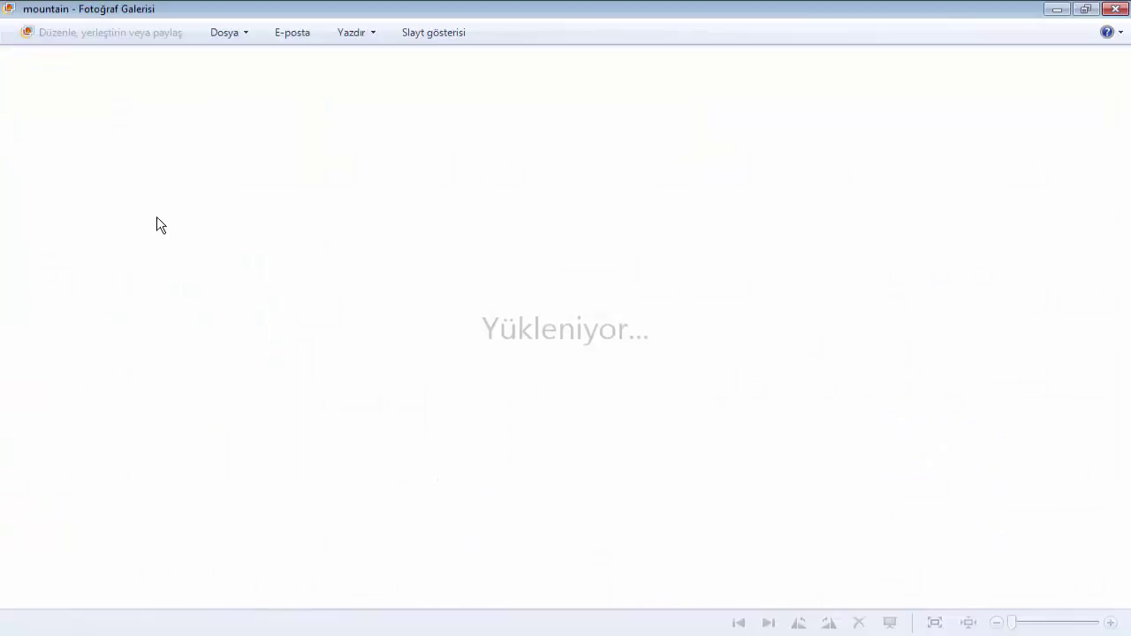
key("Right")
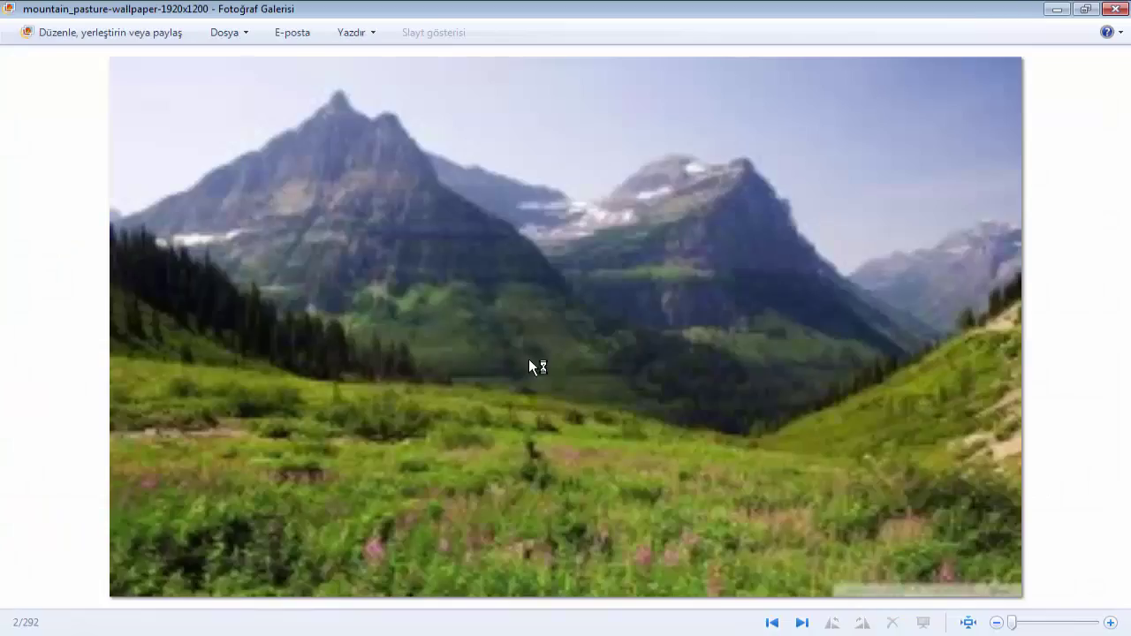
key("Escape")
left_click_drag(158, 224, 528, 572)
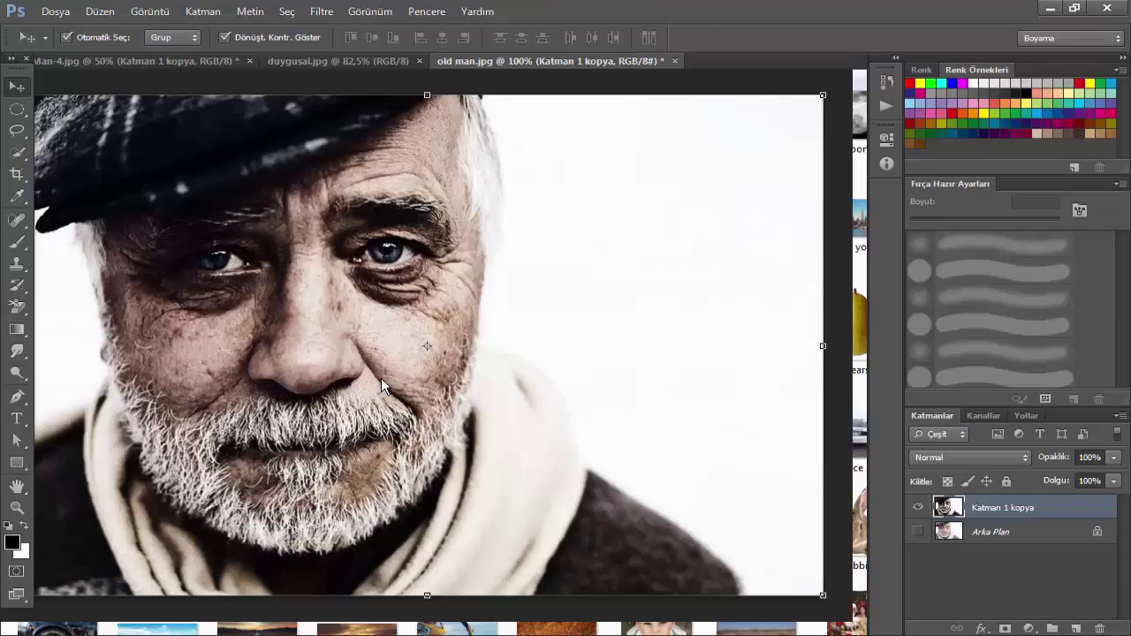
left_click_drag(527, 573, 392, 358)
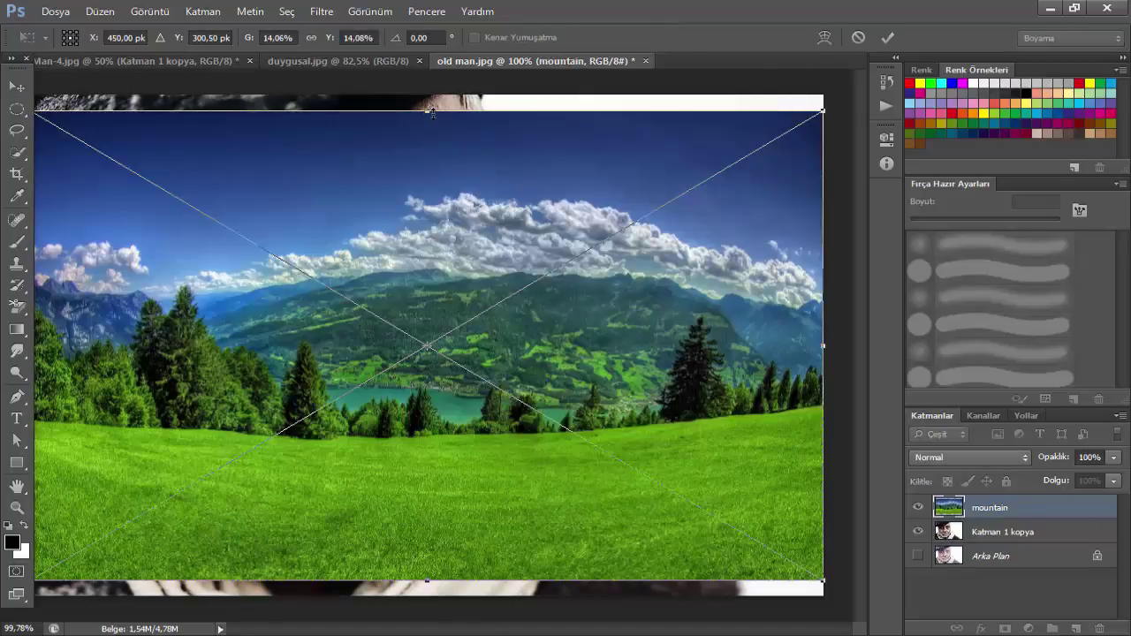
Stretch the placed mountain image to span the full canvas height and commit it.
left_click_drag(429, 111, 430, 94)
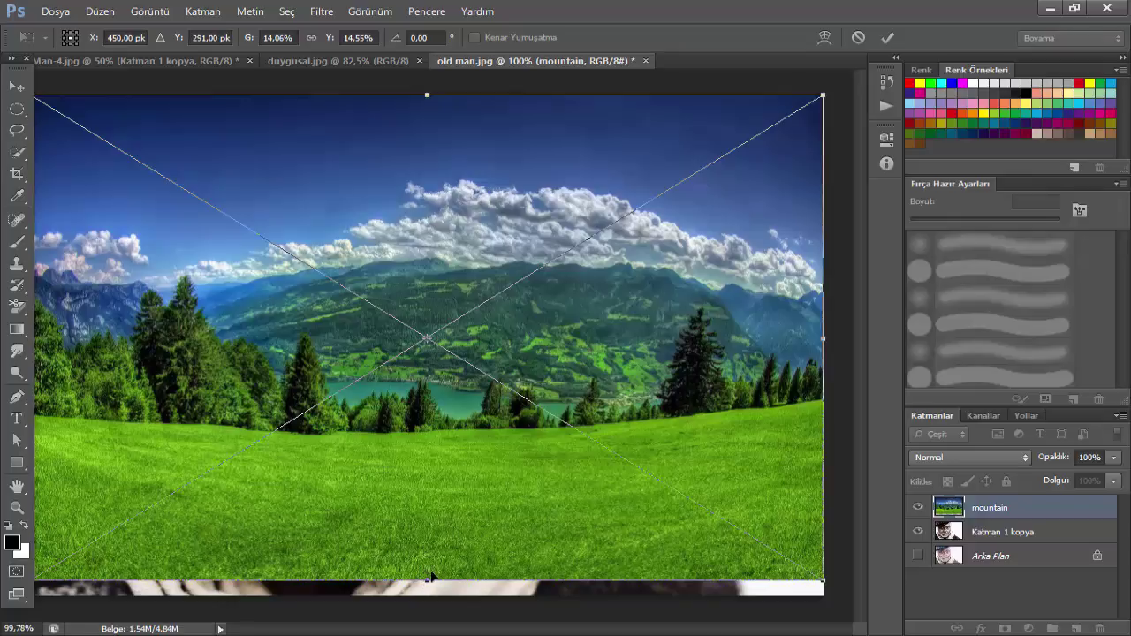
left_click_drag(427, 580, 428, 595)
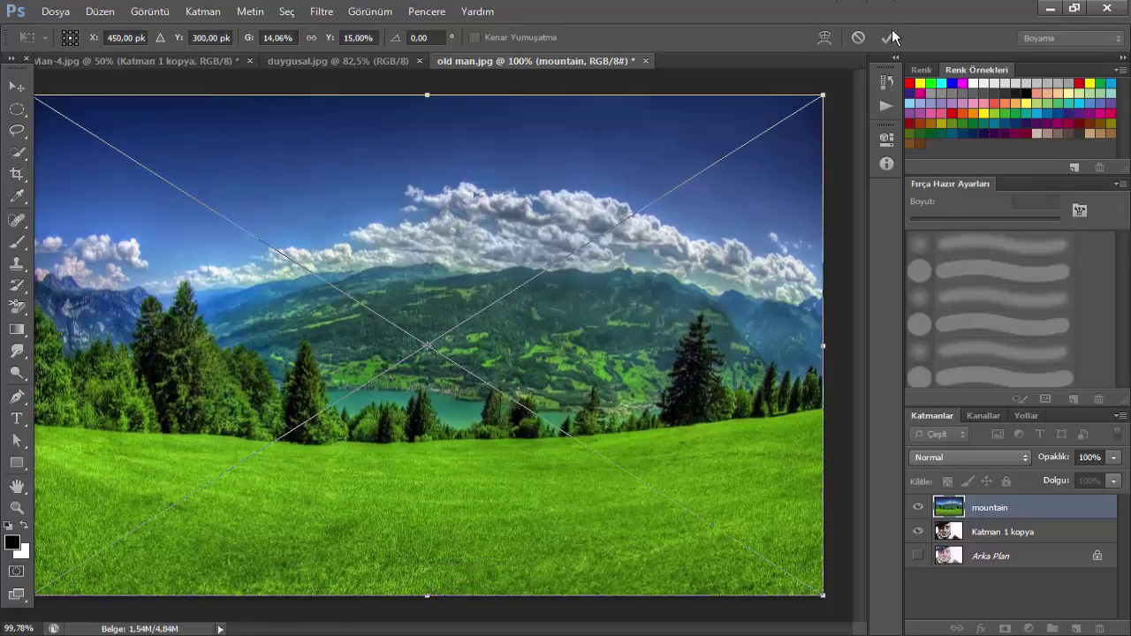
key("Return")
key("ctrl+t")
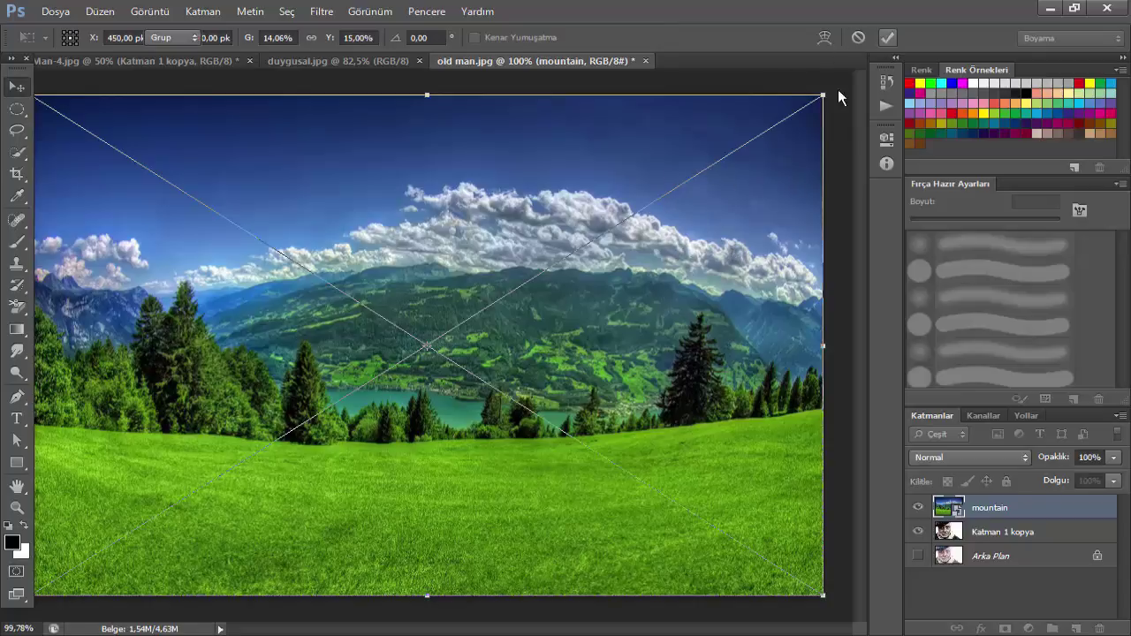
key("Return")
Move the mountain layer beneath Katman 1 kopya and zoom in on the portrait.
key("z")
left_click_drag(702, 244, 668, 239)
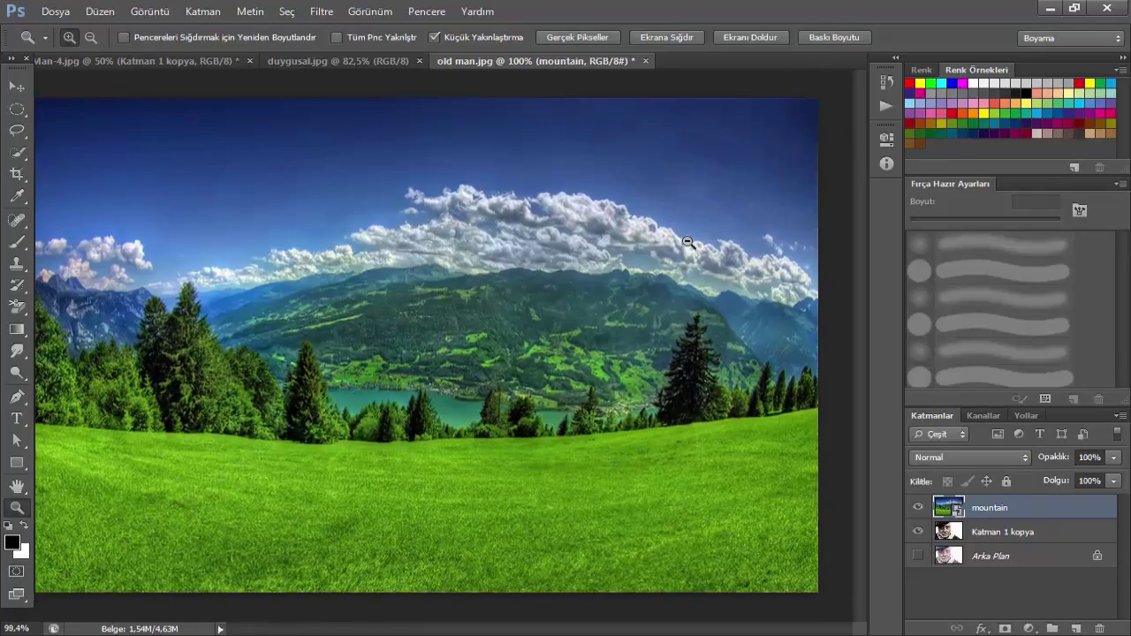
key("v")
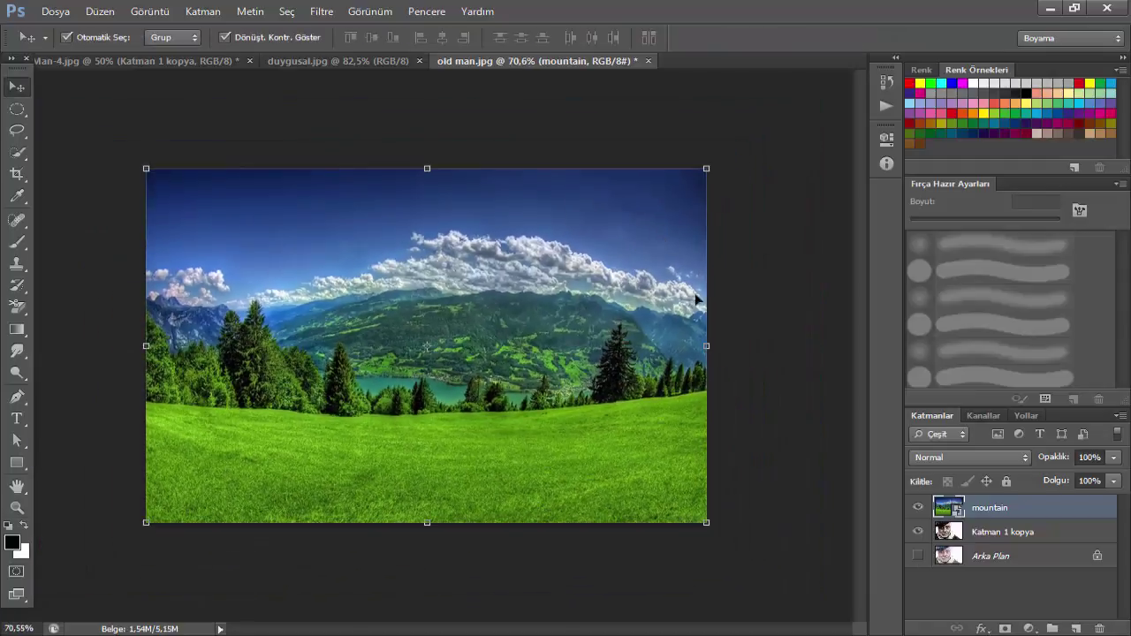
left_click_drag(986, 513, 1000, 520)
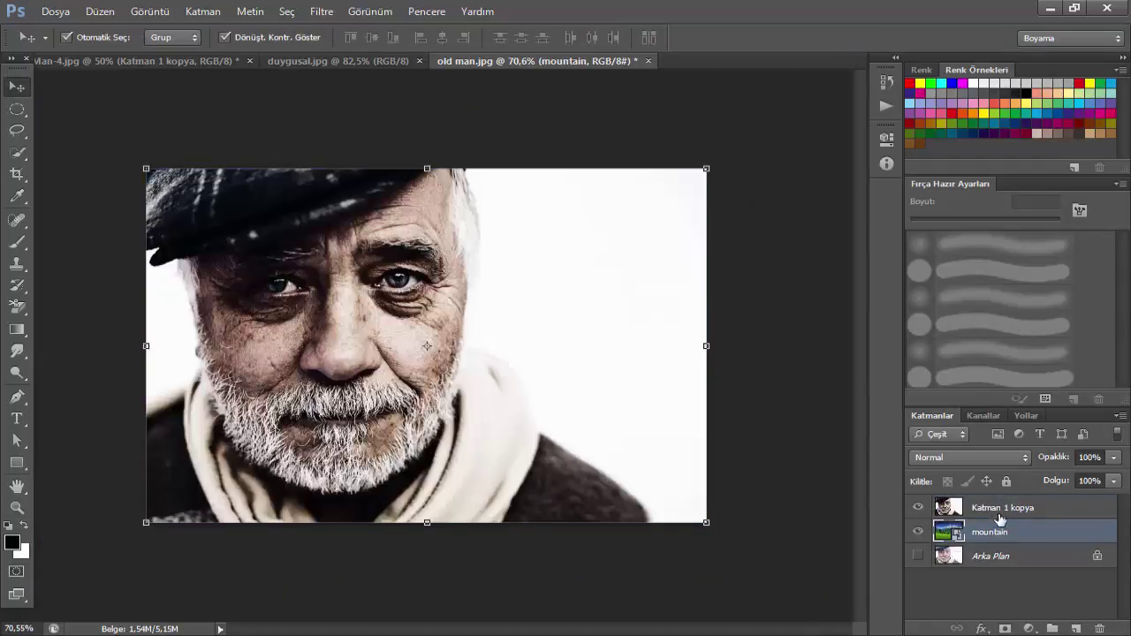
left_click(918, 507)
key("z")
left_click_drag(575, 280, 594, 280)
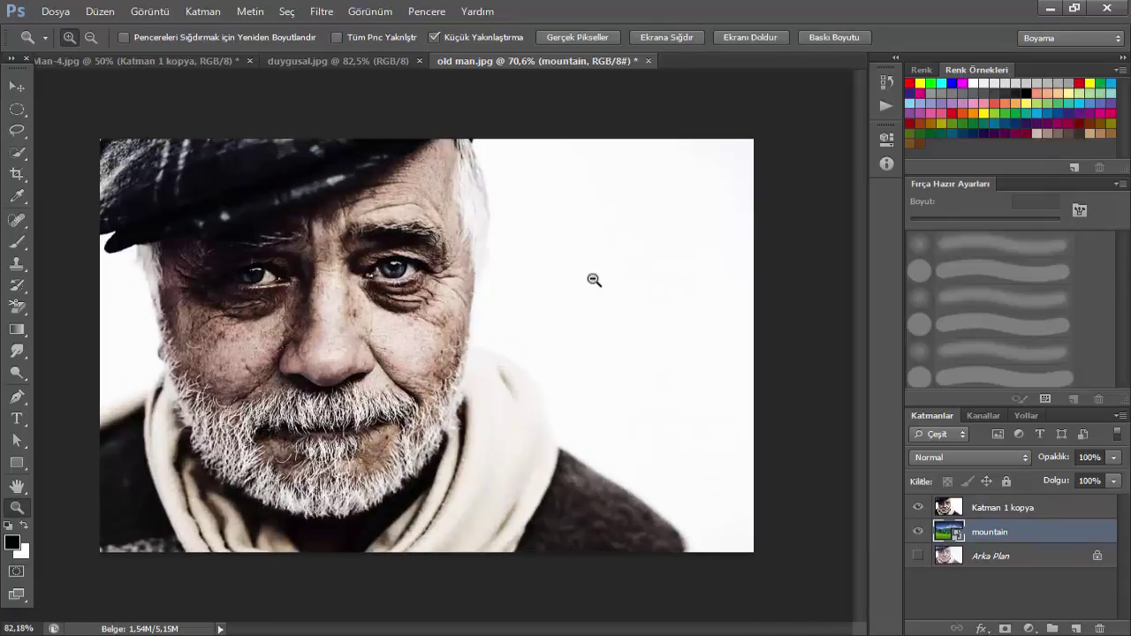
Add a layer mask to Katman 1 kopya and set up an 83 px black brush.
left_click(1025, 510)
key("v")
left_click(1006, 627)
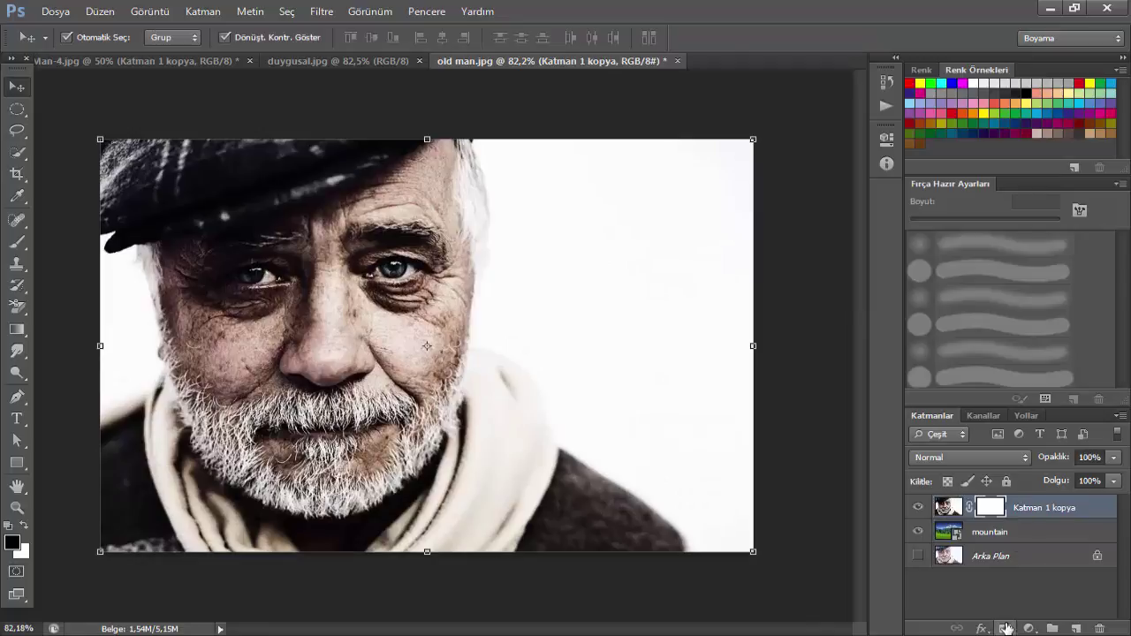
key("b")
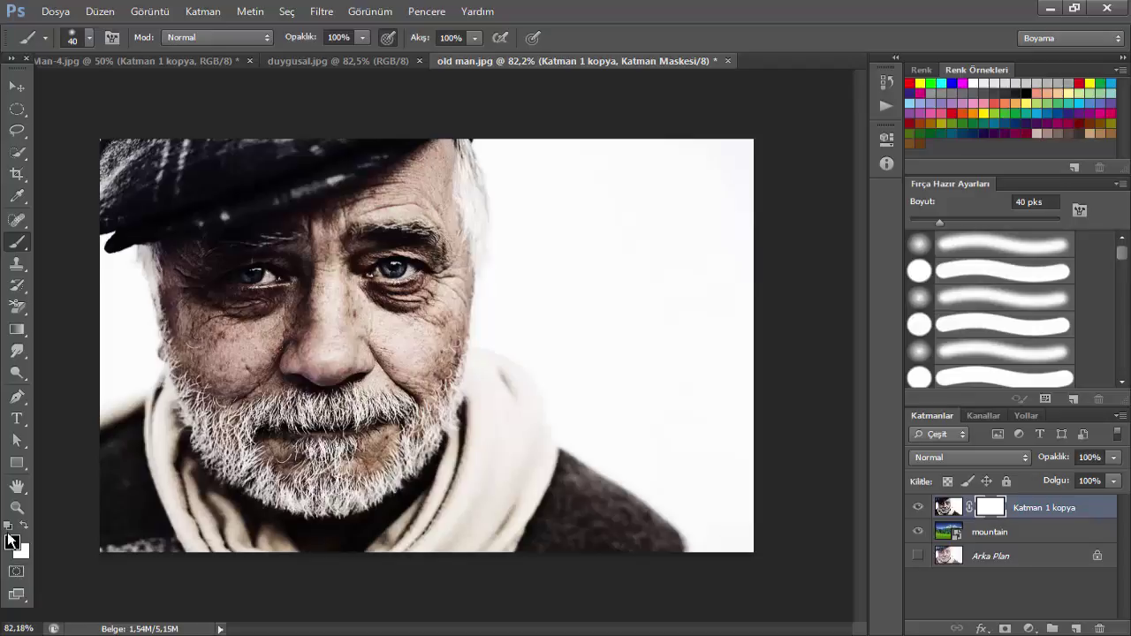
key("x")
key("x")
right_click(693, 198)
left_click_drag(750, 236, 772, 236)
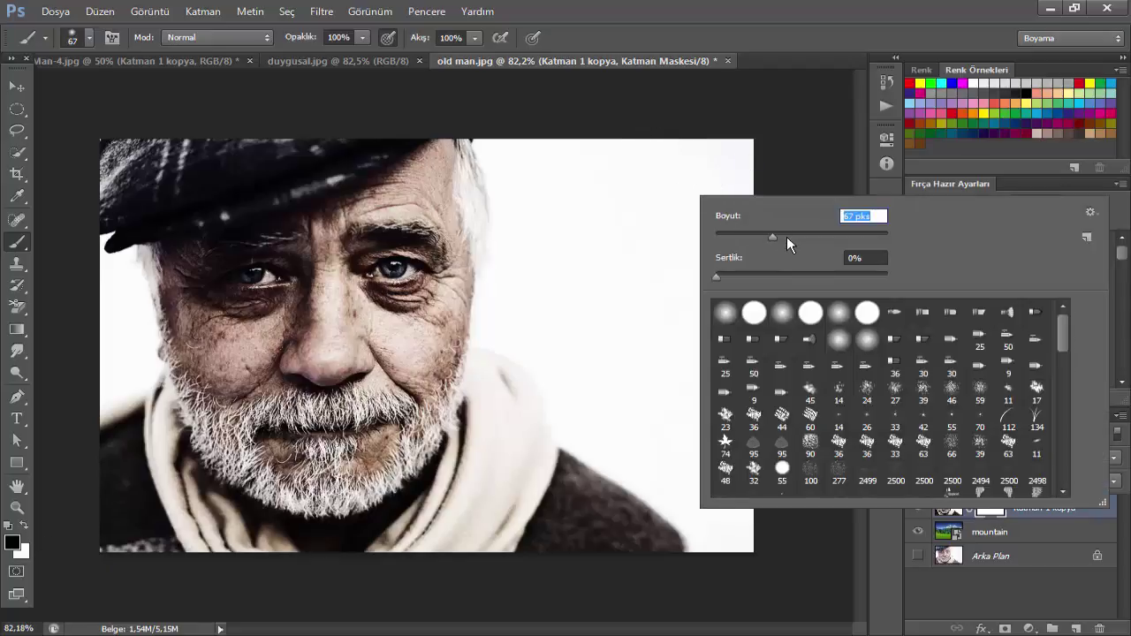
left_click(787, 237)
left_click(745, 171)
Paint out the white sky and halos around hat, cheek and shoulders, shrinking the brush to 49 px.
mouse_move(745, 171)
left_mouse_down()
mouse_move(690, 286)
mouse_move(622, 88)
mouse_move(536, 113)
mouse_move(725, 245)
mouse_move(786, 525)
mouse_move(765, 495)
mouse_move(740, 518)
mouse_move(690, 433)
mouse_move(689, 359)
mouse_move(522, 116)
mouse_move(668, 467)
mouse_move(733, 551)
mouse_move(673, 469)
mouse_move(544, 389)
mouse_move(516, 96)
left_mouse_up()
mouse_move(63, 298)
left_mouse_down()
mouse_move(106, 293)
mouse_move(83, 392)
mouse_move(96, 393)
left_mouse_up()
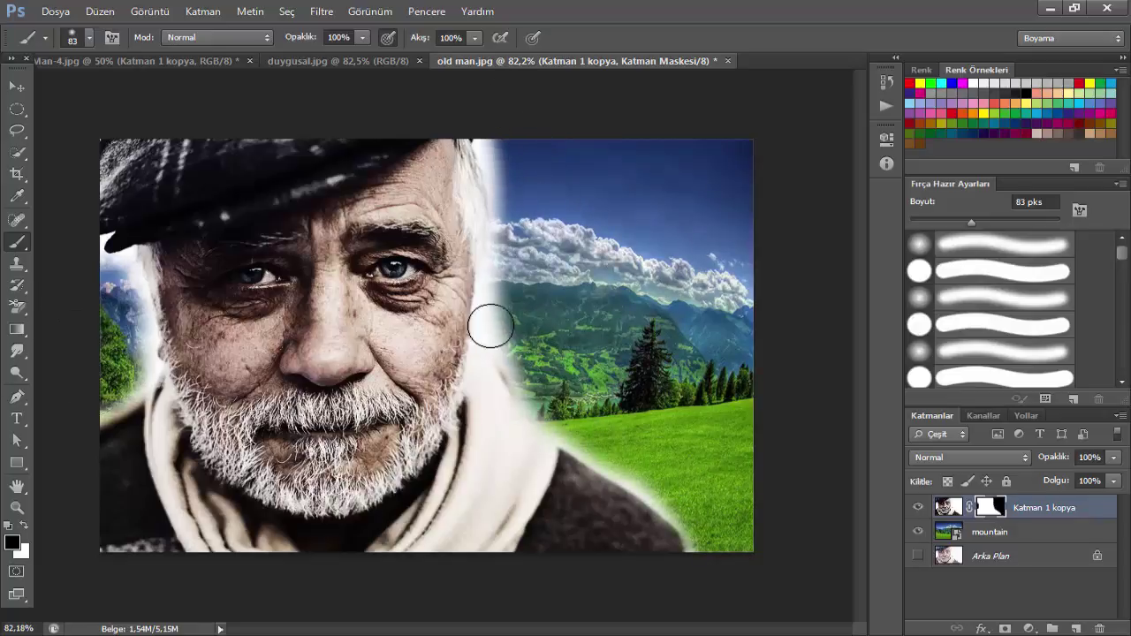
right_click(619, 311)
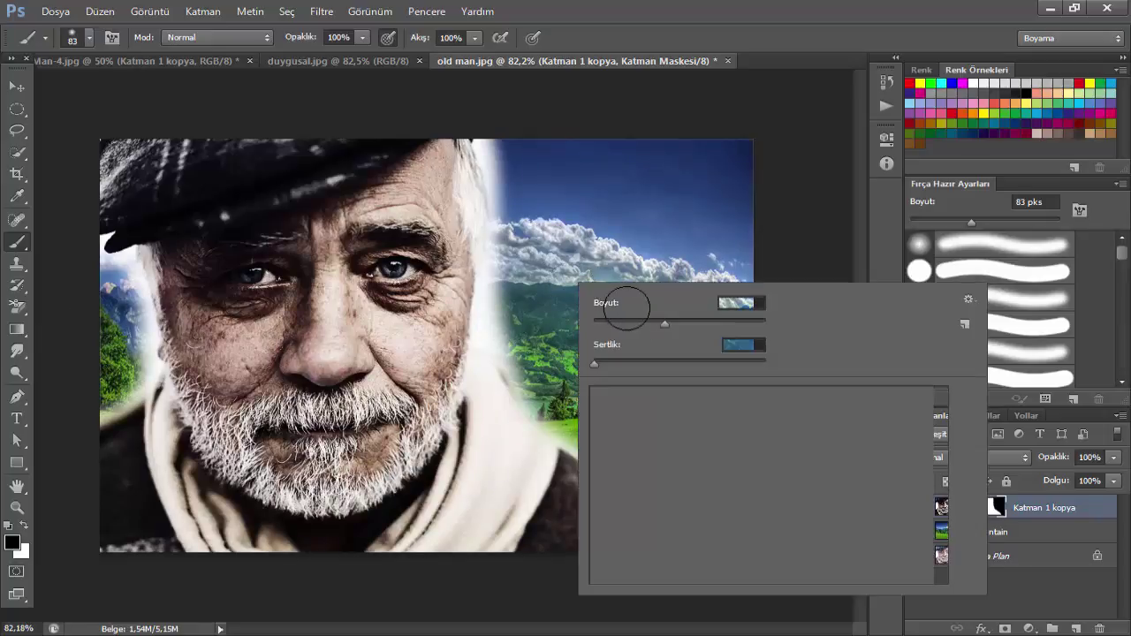
left_click_drag(665, 323, 638, 323)
key("Return")
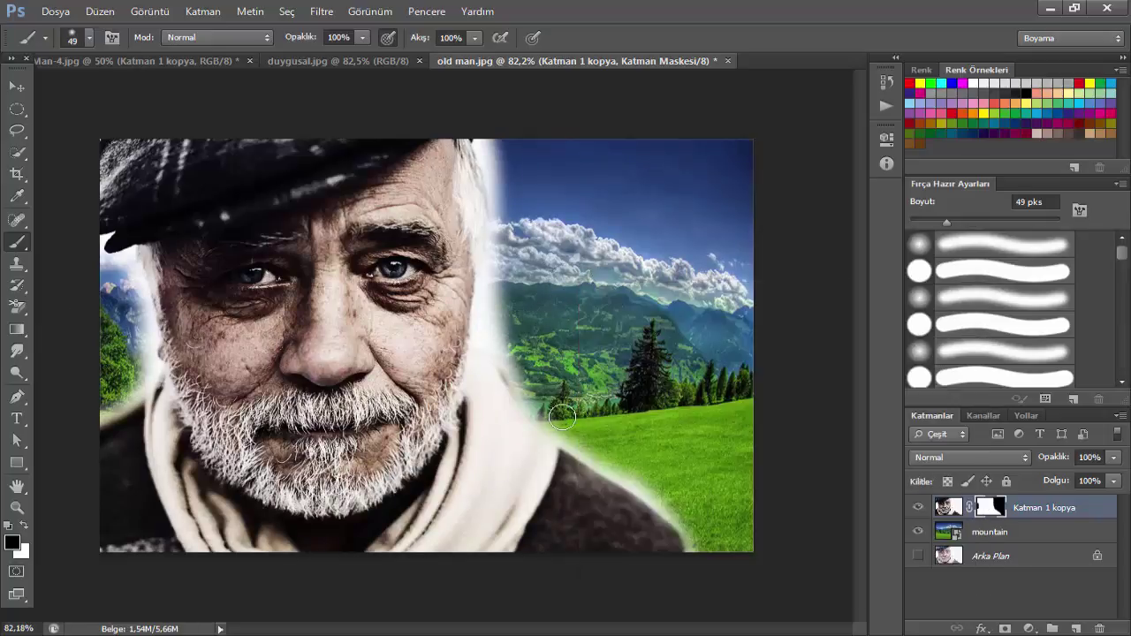
mouse_move(562, 417)
left_mouse_down()
mouse_move(650, 484)
mouse_move(705, 553)
mouse_move(524, 397)
mouse_move(502, 340)
mouse_move(473, 104)
mouse_move(508, 234)
mouse_move(486, 341)
mouse_move(516, 403)
mouse_move(480, 379)
mouse_move(487, 330)
mouse_move(503, 327)
mouse_move(468, 124)
left_mouse_up()
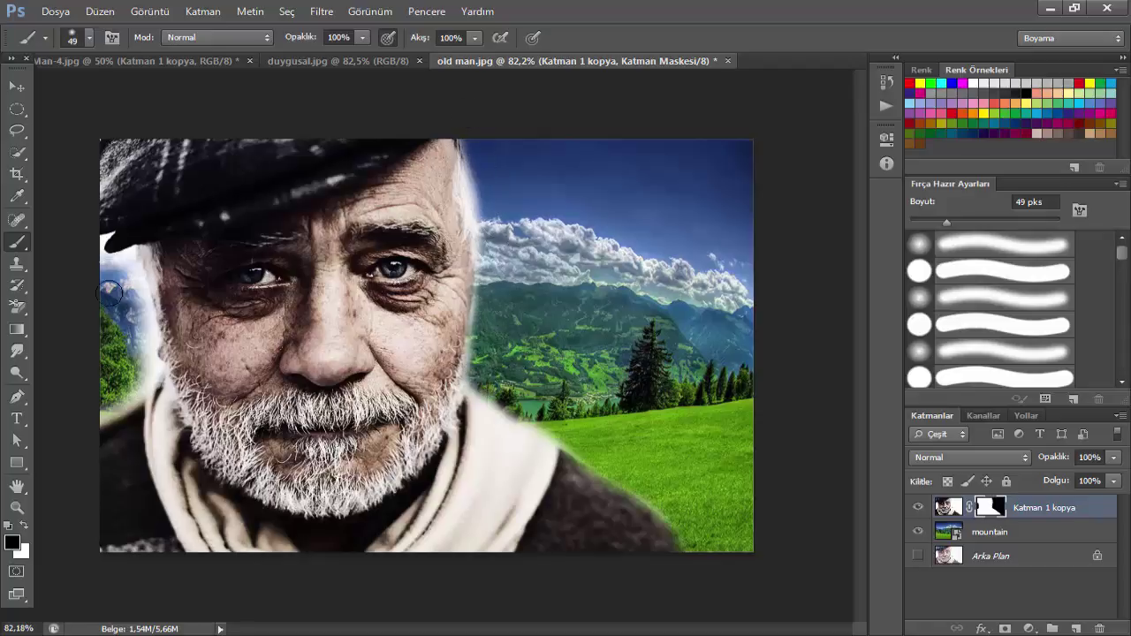
mouse_move(109, 293)
left_mouse_down()
mouse_move(128, 261)
mouse_move(147, 352)
mouse_move(141, 378)
mouse_move(88, 409)
mouse_move(132, 376)
mouse_move(140, 265)
mouse_move(145, 332)
left_mouse_up()
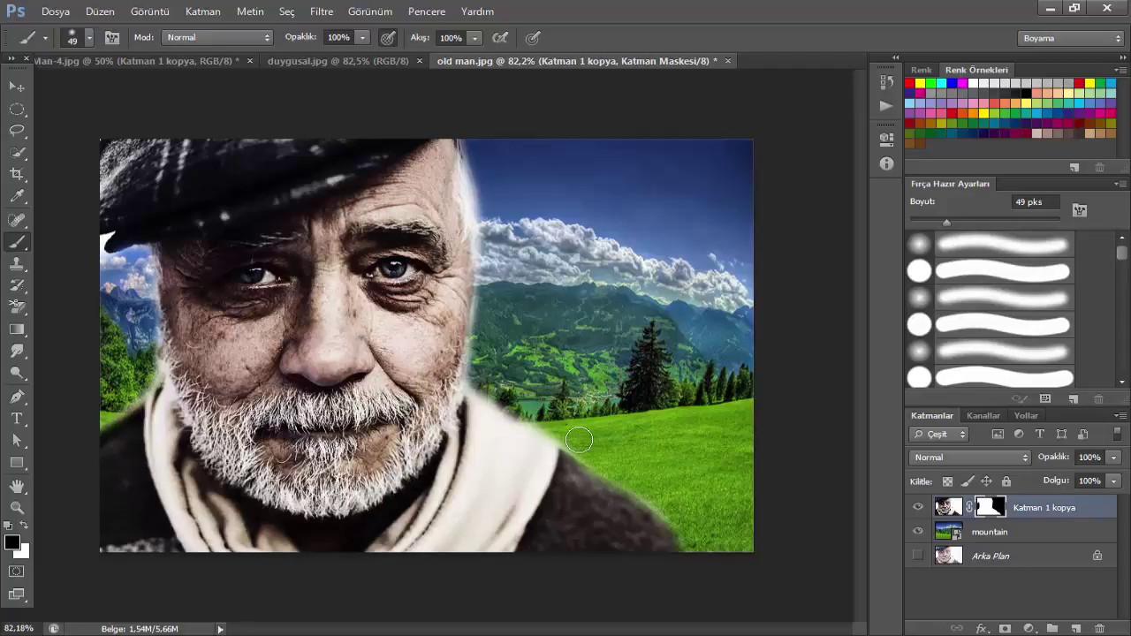
mouse_move(579, 440)
left_mouse_down()
mouse_move(550, 431)
mouse_move(492, 345)
mouse_move(511, 351)
left_mouse_up()
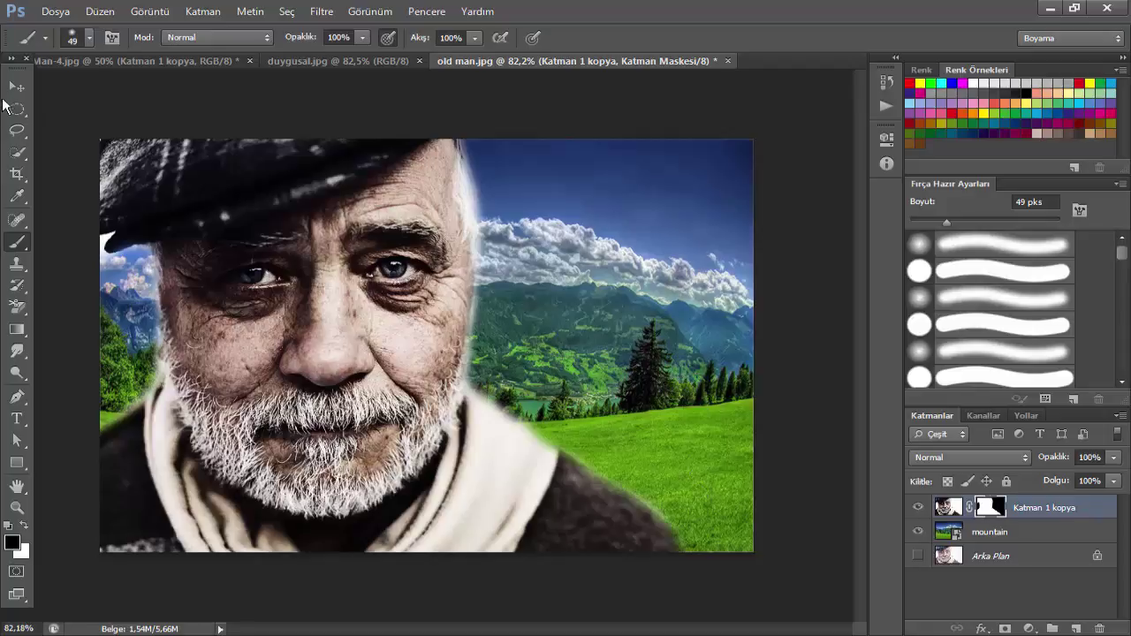
left_click(16, 86)
left_click(76, 111)
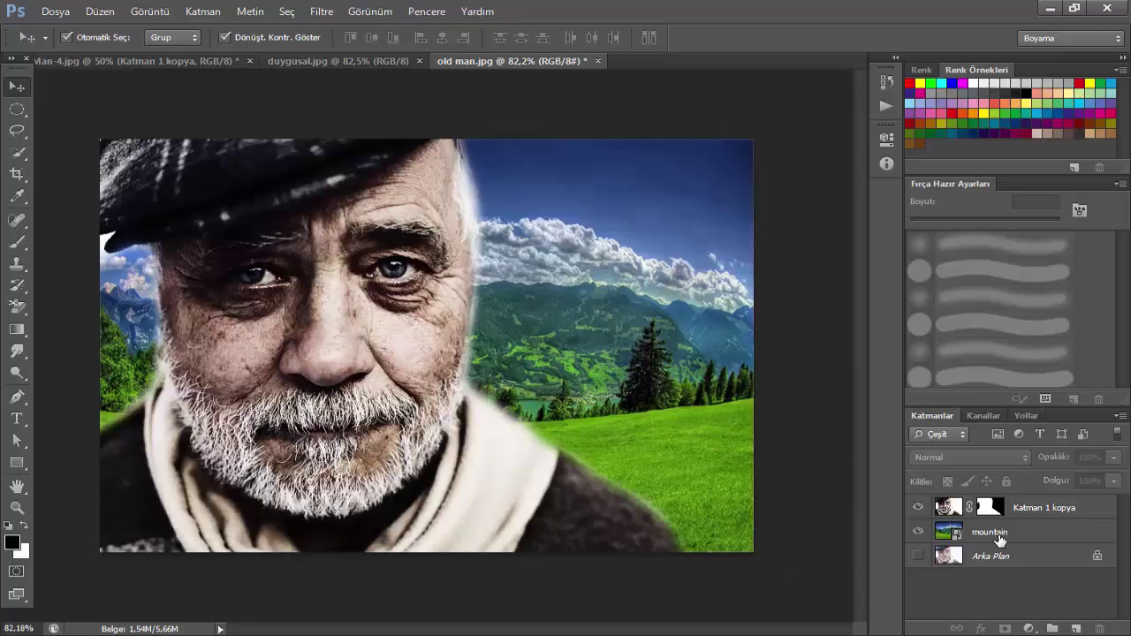
Duplicate the mountain layer and add a layer mask to the mountain copy.
left_click(1001, 540)
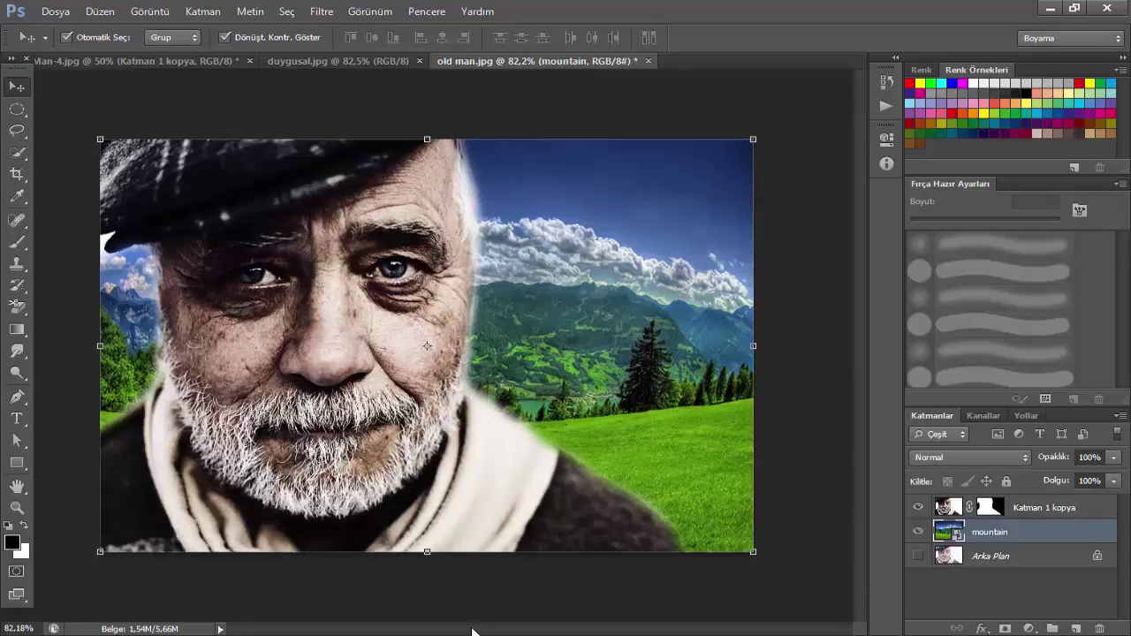
key("ctrl+j")
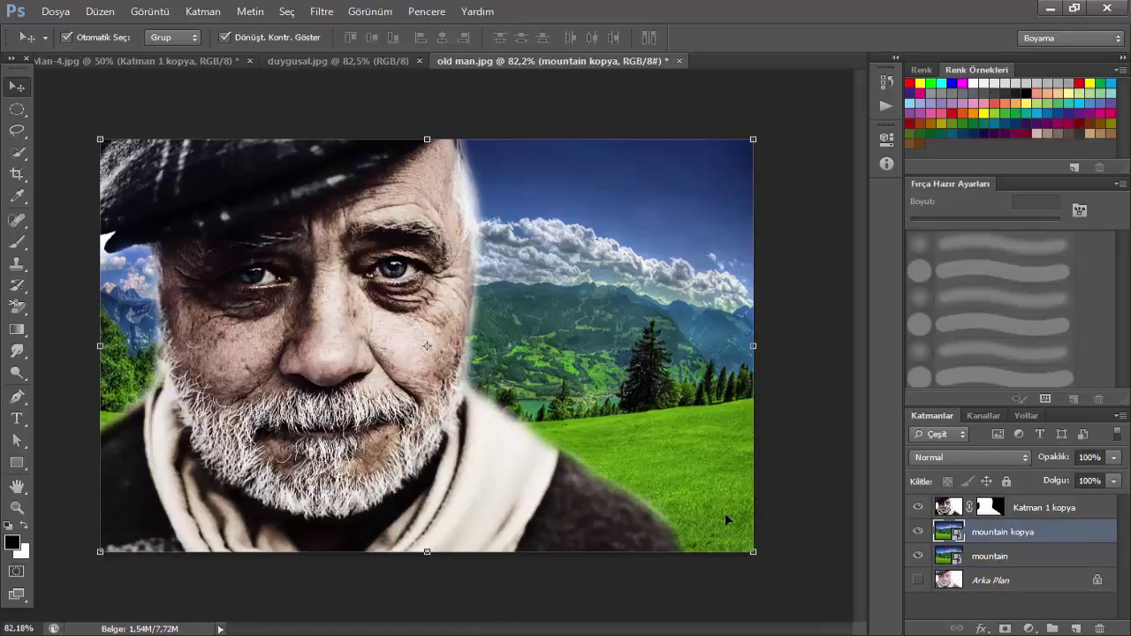
left_click(1005, 628)
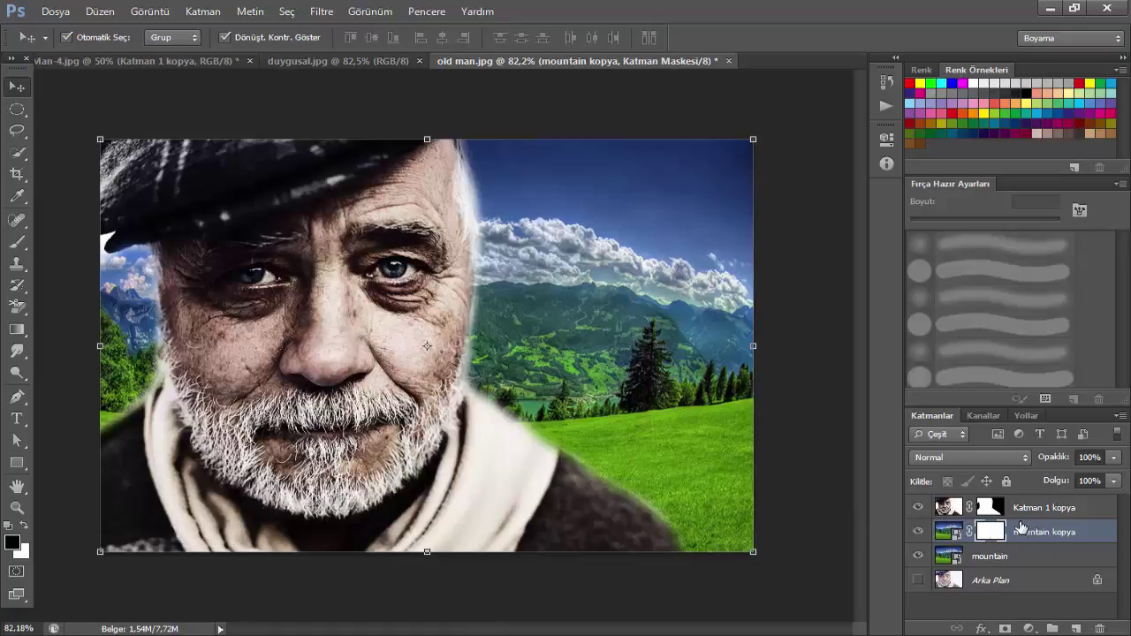
Hide the portrait and original mountain, then brush black over the grass on the copy's mask.
key("b")
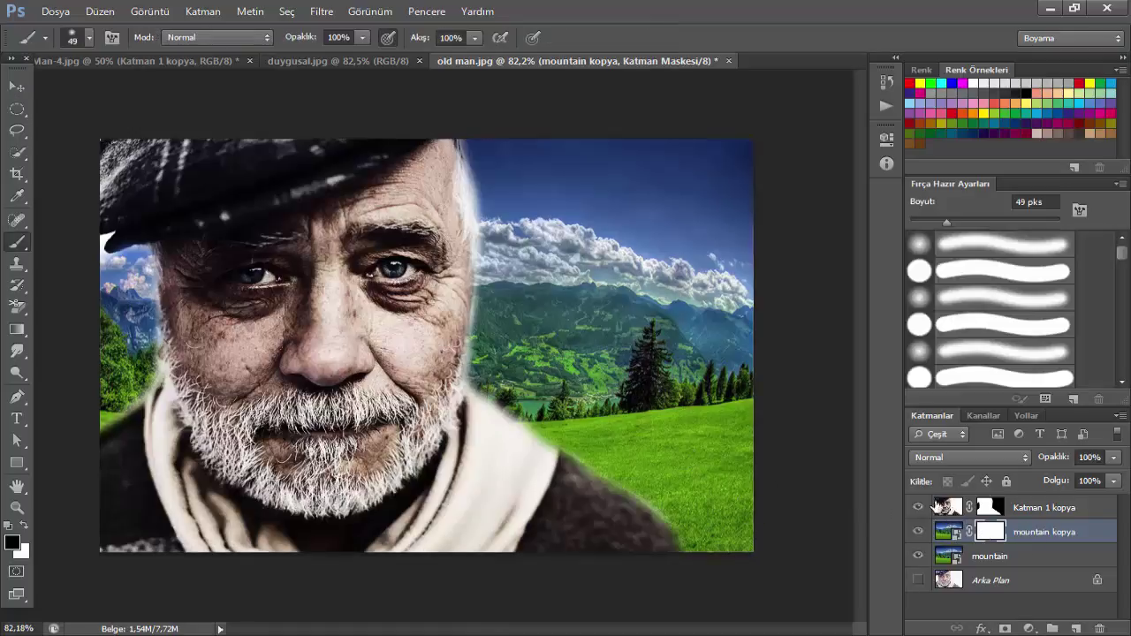
left_click(918, 507)
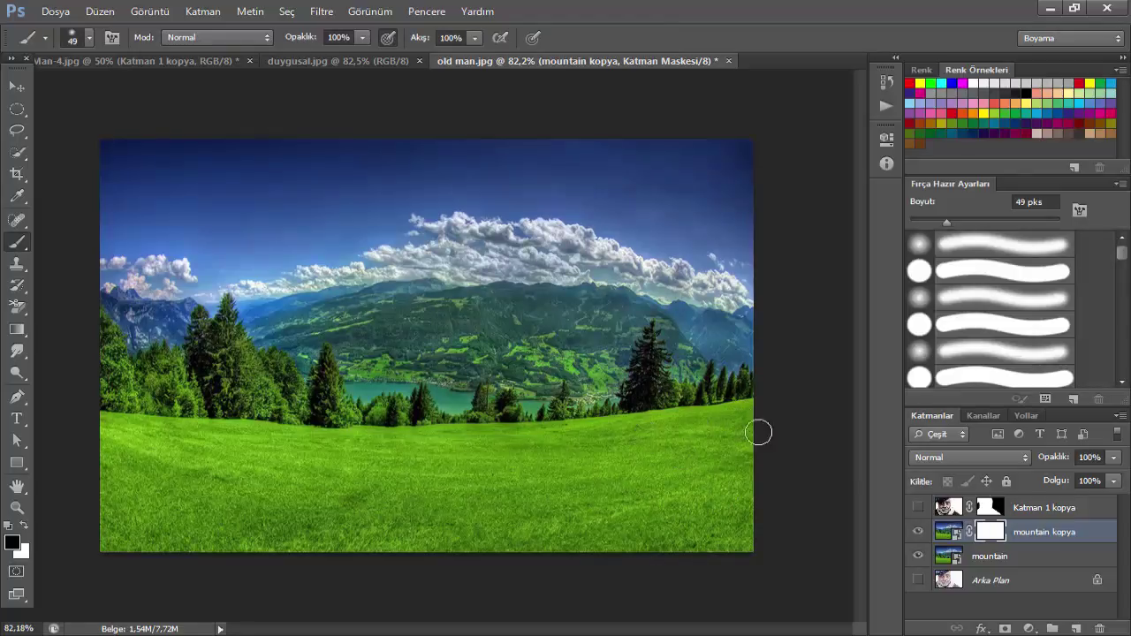
left_click(918, 556)
mouse_move(733, 415)
left_mouse_down()
mouse_move(679, 472)
mouse_move(747, 520)
mouse_move(374, 533)
mouse_move(483, 518)
mouse_move(116, 491)
mouse_move(115, 437)
mouse_move(176, 442)
mouse_move(247, 470)
mouse_move(215, 464)
mouse_move(321, 462)
mouse_move(250, 472)
mouse_move(263, 424)
mouse_move(356, 444)
left_mouse_up()
mouse_move(639, 447)
left_mouse_down()
mouse_move(397, 497)
mouse_move(379, 432)
mouse_move(624, 427)
mouse_move(751, 403)
mouse_move(732, 495)
mouse_move(766, 399)
mouse_move(657, 397)
mouse_move(546, 425)
mouse_move(396, 427)
mouse_move(328, 396)
mouse_move(301, 412)
mouse_move(217, 370)
mouse_move(227, 361)
mouse_move(197, 412)
mouse_move(150, 402)
mouse_move(191, 378)
mouse_move(121, 392)
mouse_move(106, 380)
mouse_move(102, 342)
mouse_move(244, 428)
left_mouse_up()
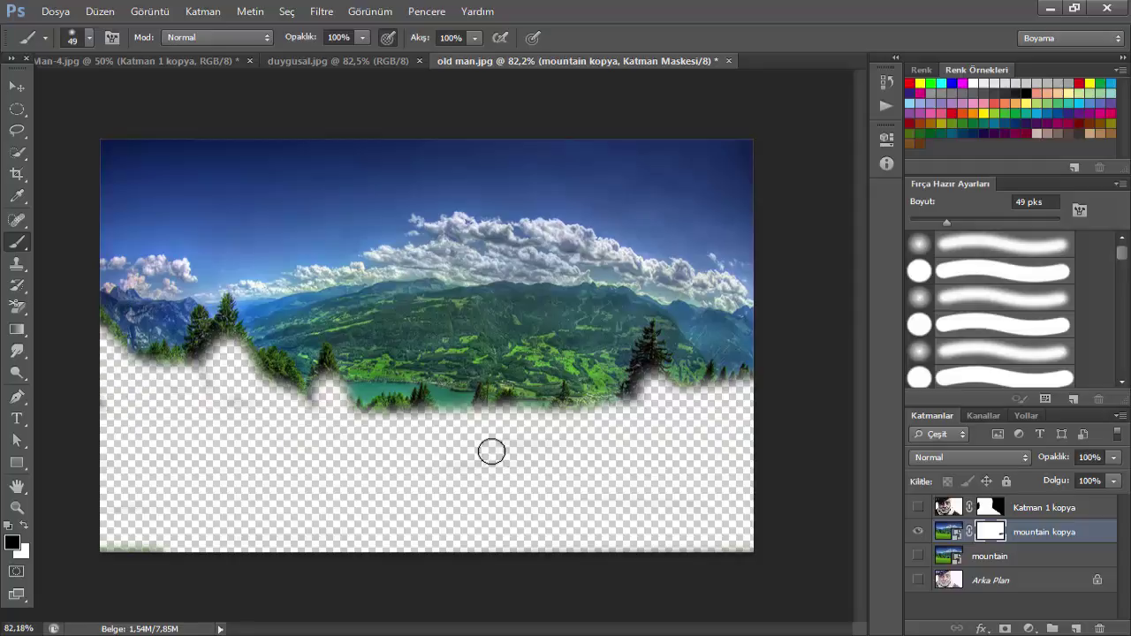
Show the original mountain and portrait layers again and target the mountain copy's image thumbnail.
left_click(918, 557)
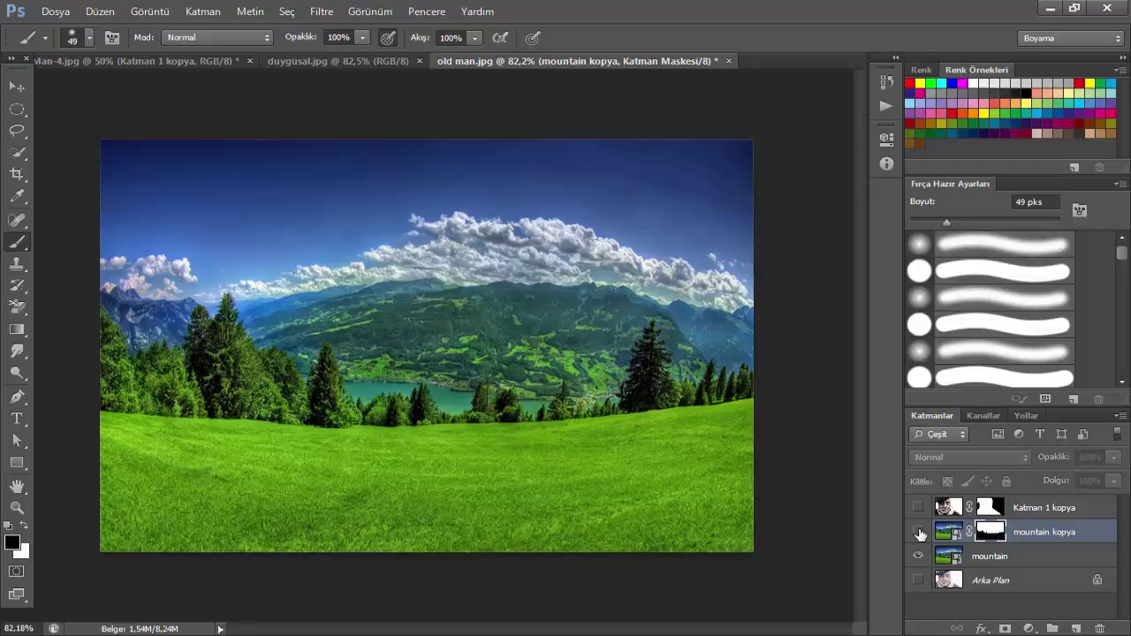
left_click(917, 532)
left_click(918, 557)
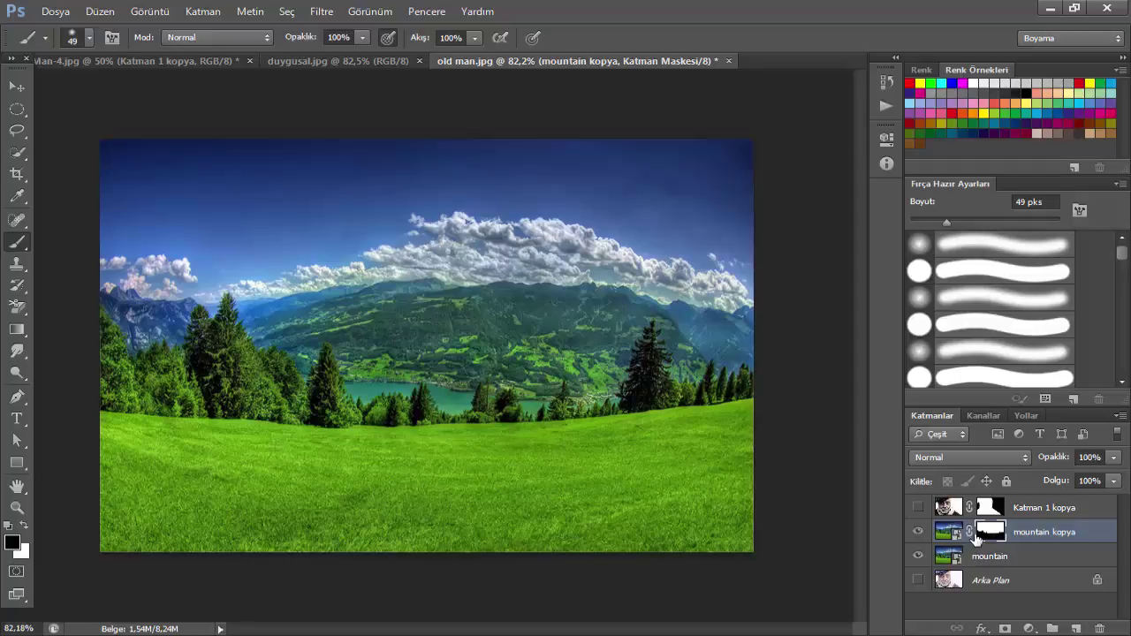
left_click(948, 531)
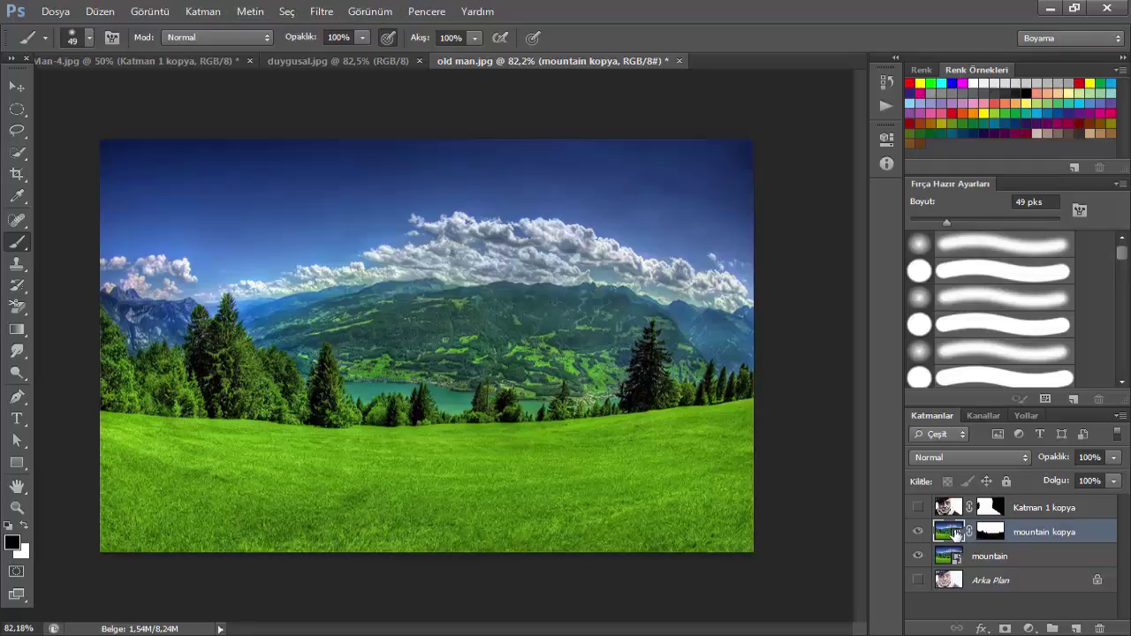
left_click(918, 508)
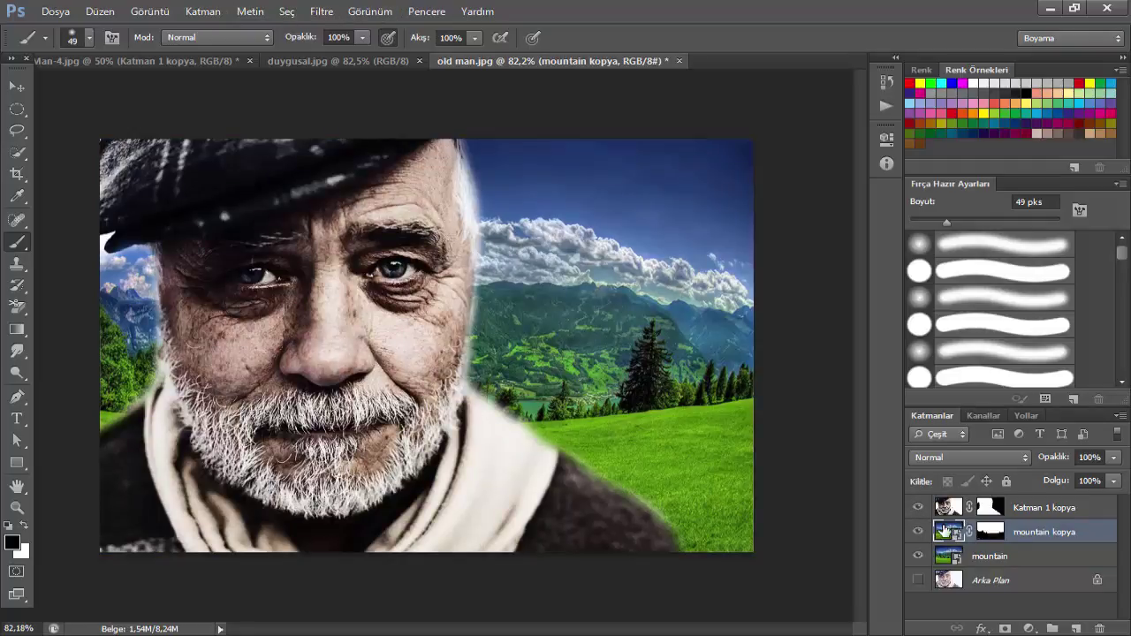
left_click(321, 12)
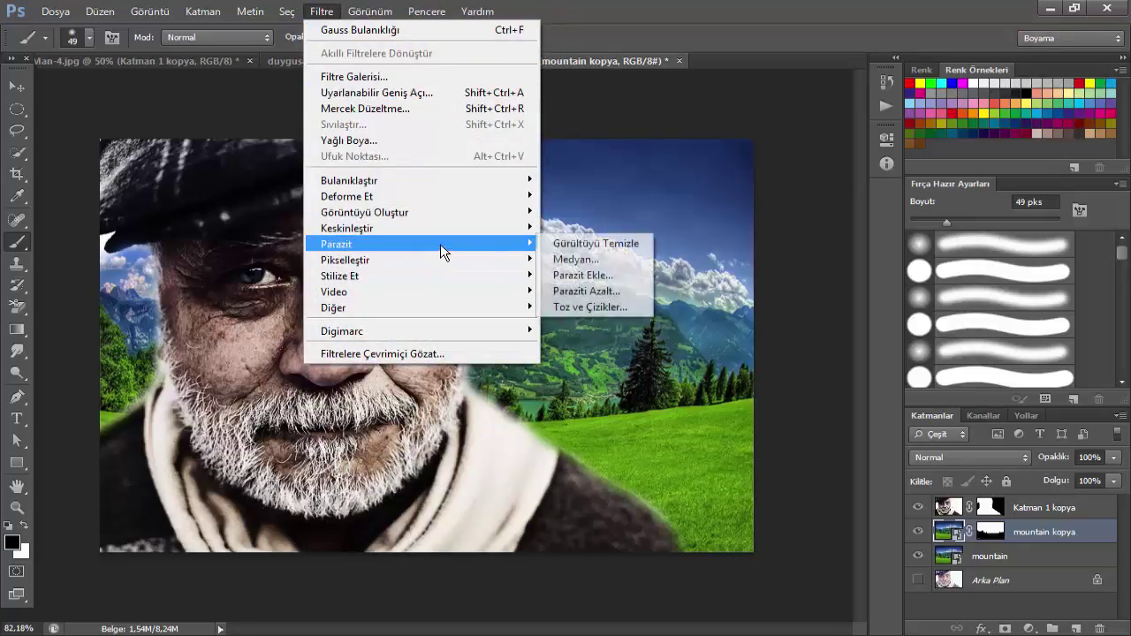
mouse_move(349, 181)
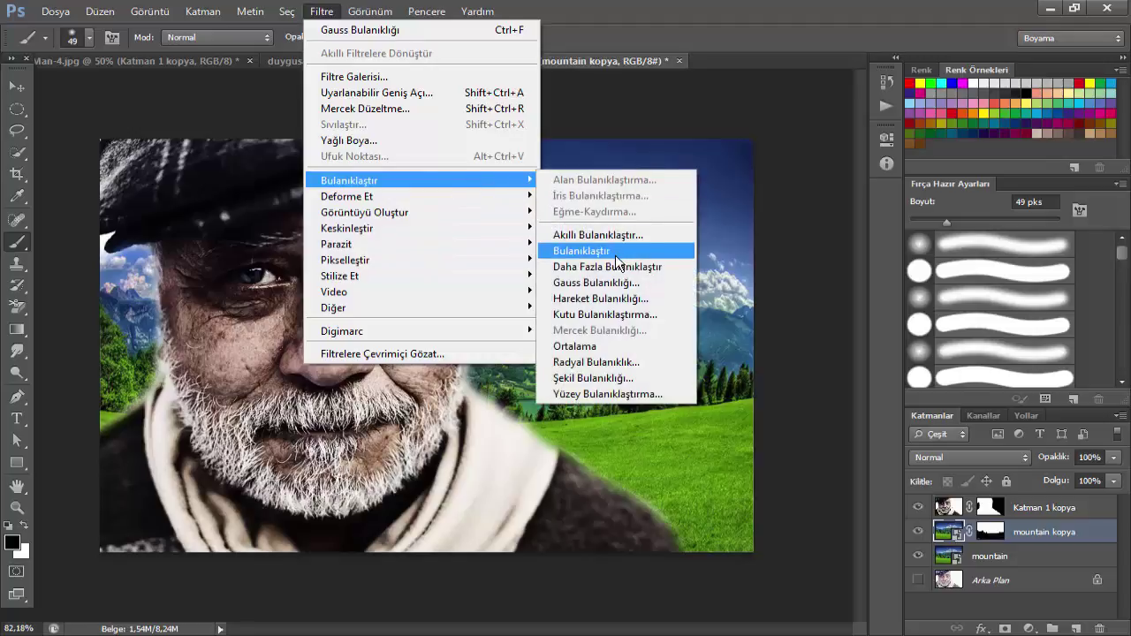
Apply a 3.5-pixel Gaussian Blur to the mountain copy.
left_click(624, 282)
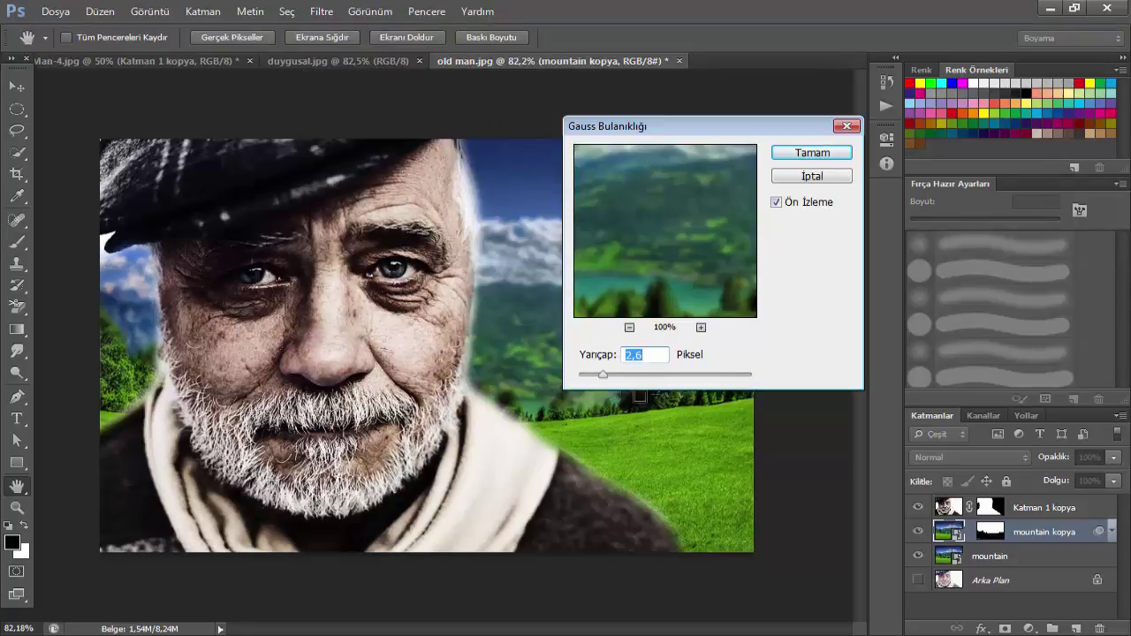
left_click_drag(611, 378, 751, 376)
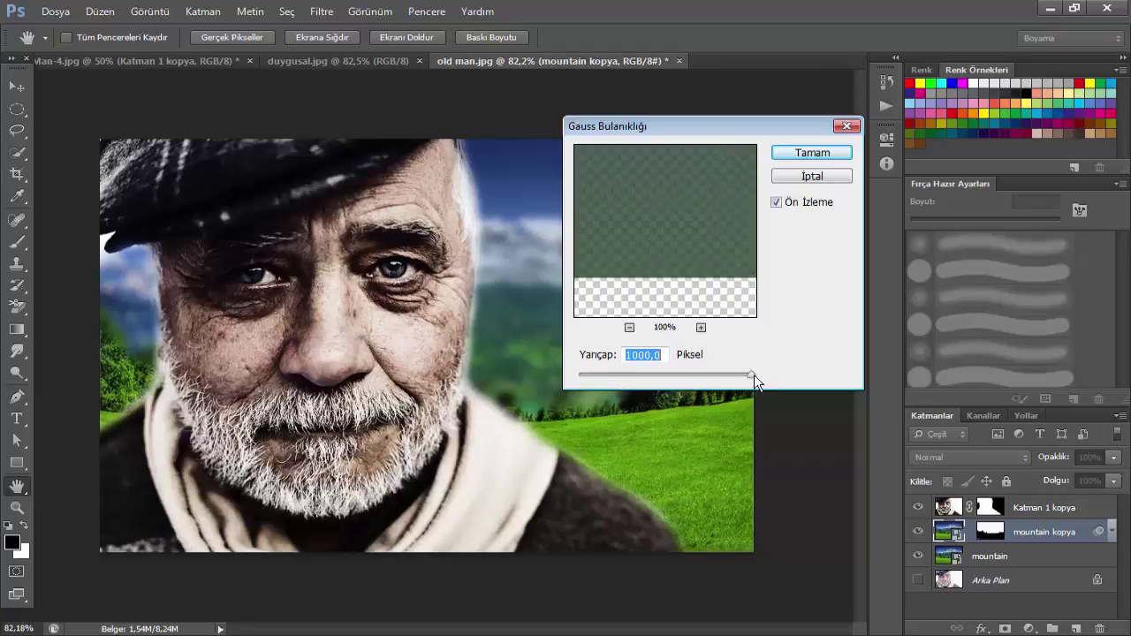
left_click_drag(754, 375, 606, 375)
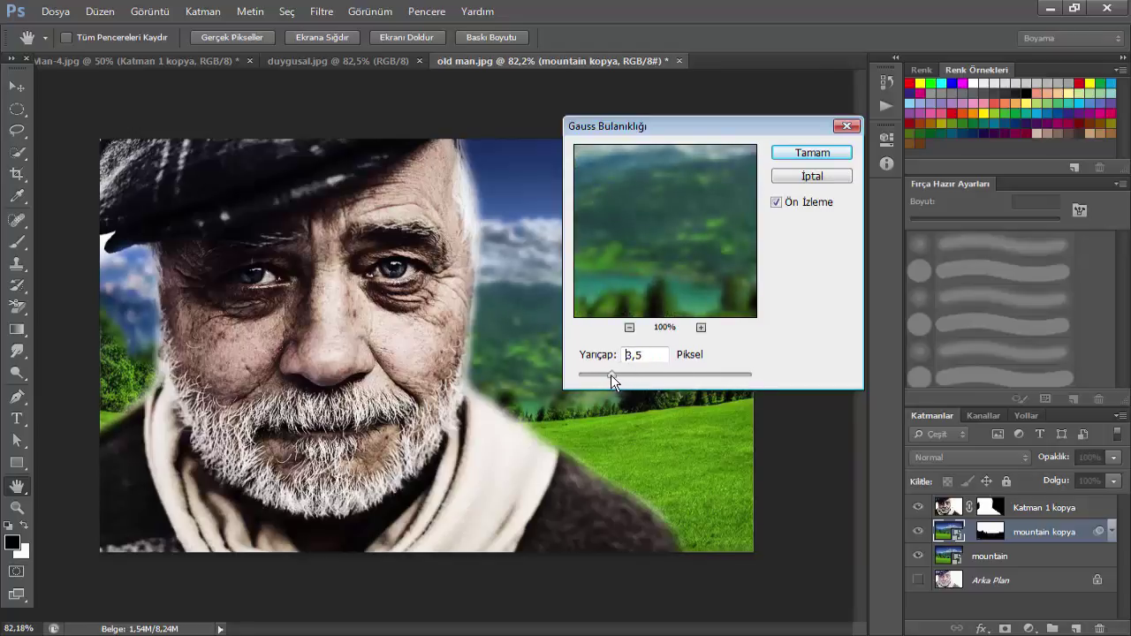
left_click_drag(610, 374, 611, 375)
left_click(807, 155)
key("b")
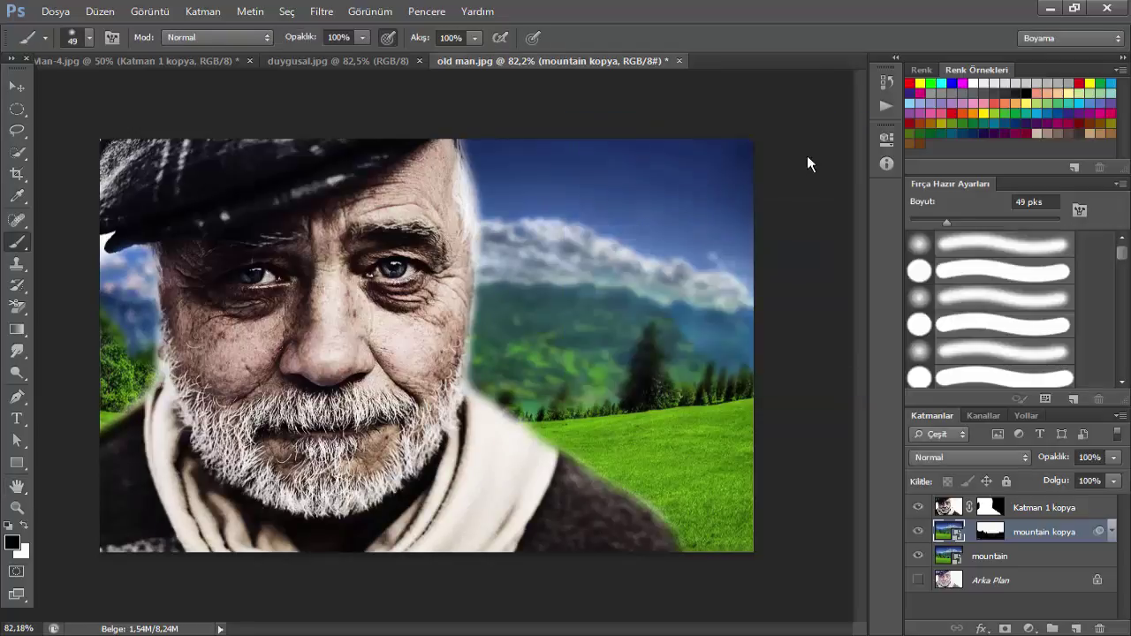
Apply a 2.3-pixel Gaussian Blur to the original mountain layer and switch to the Move tool.
left_click(1000, 590)
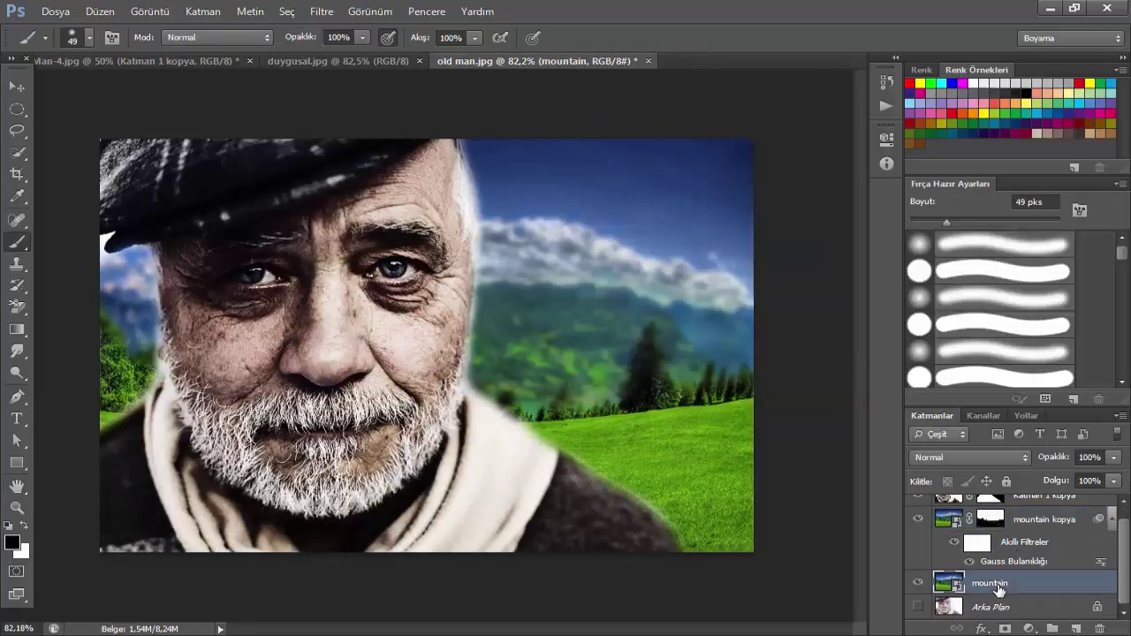
left_click(369, 10)
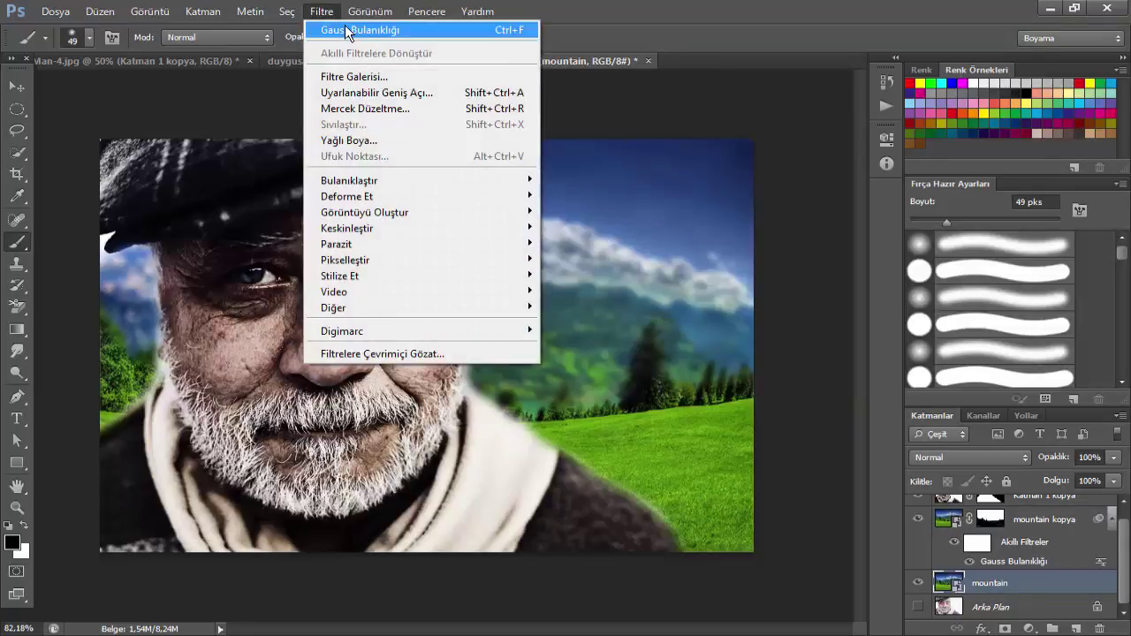
left_click(348, 32)
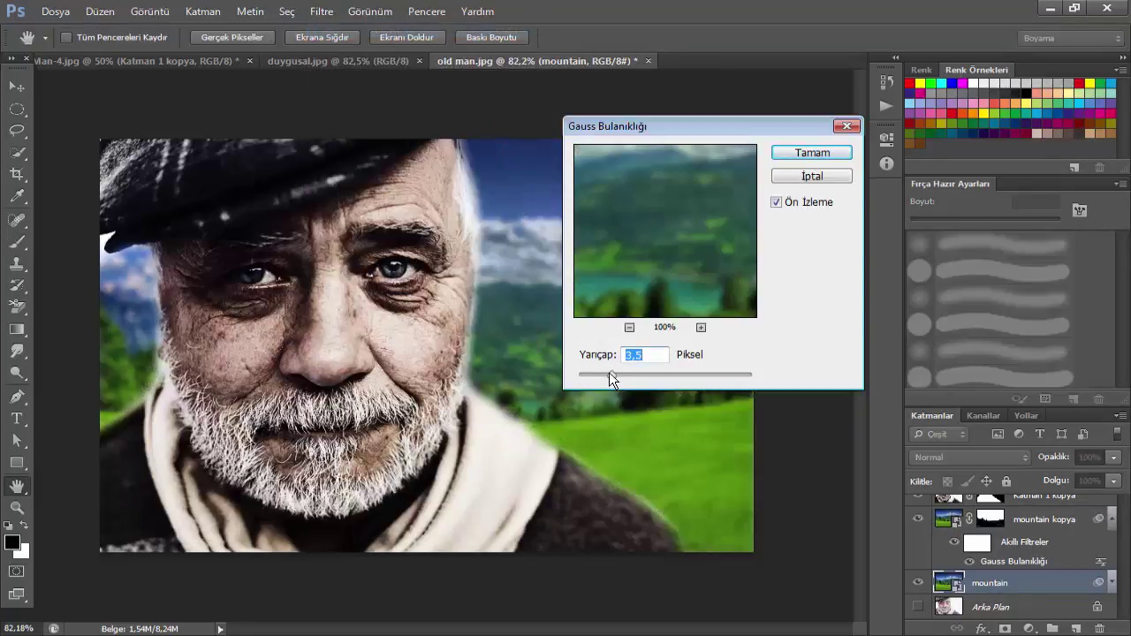
left_click_drag(609, 375, 602, 375)
left_click(647, 362)
left_click(839, 152)
key("b")
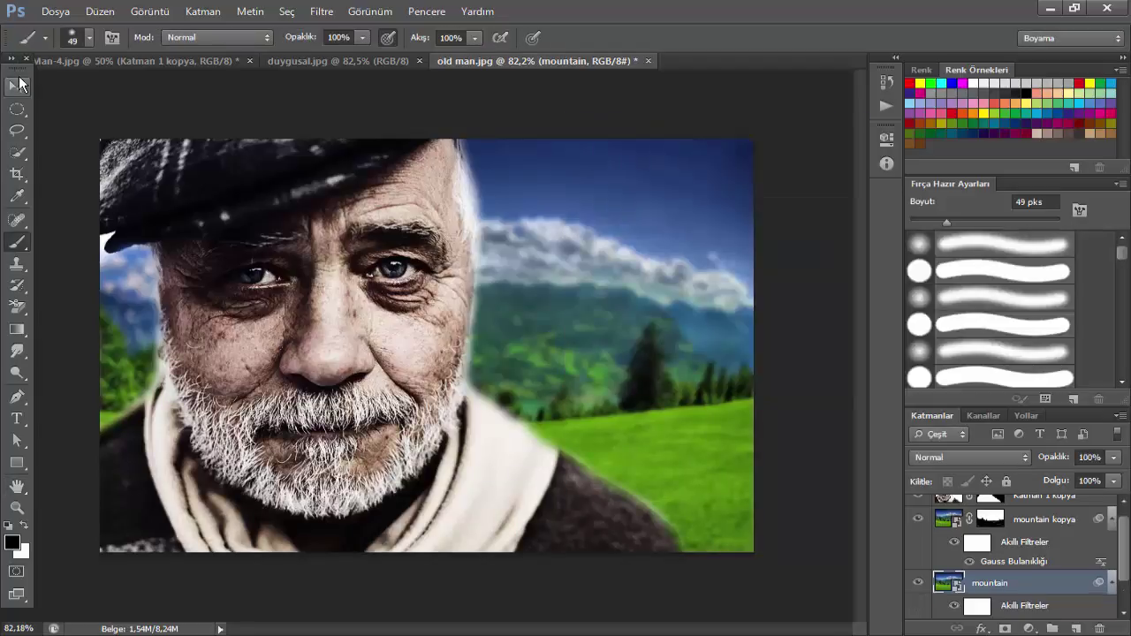
left_click(17, 85)
left_click(77, 76)
Compare the composite with the duygusal.jpg reference, then return to old man.jpg.
scroll(257, 129, "down", 1)
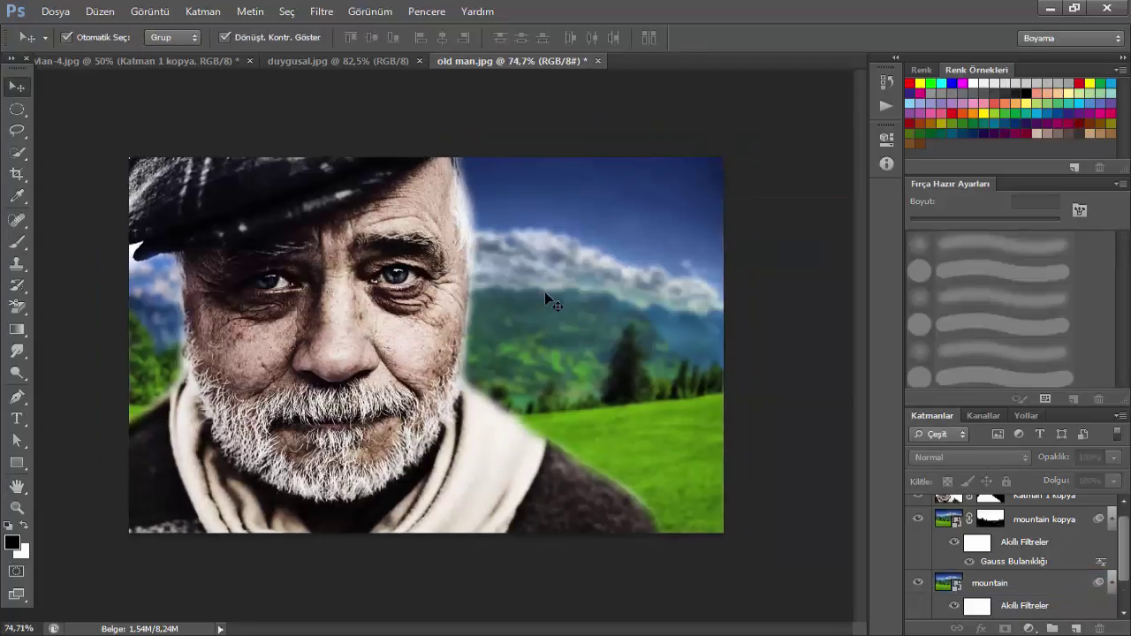
left_click(357, 59)
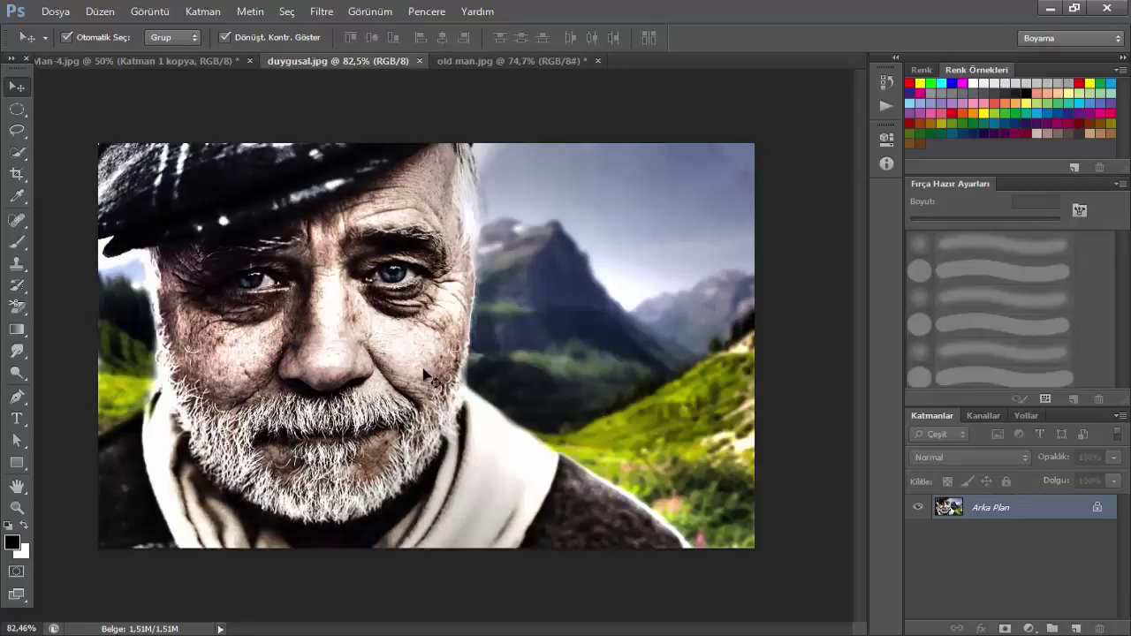
left_click(523, 61)
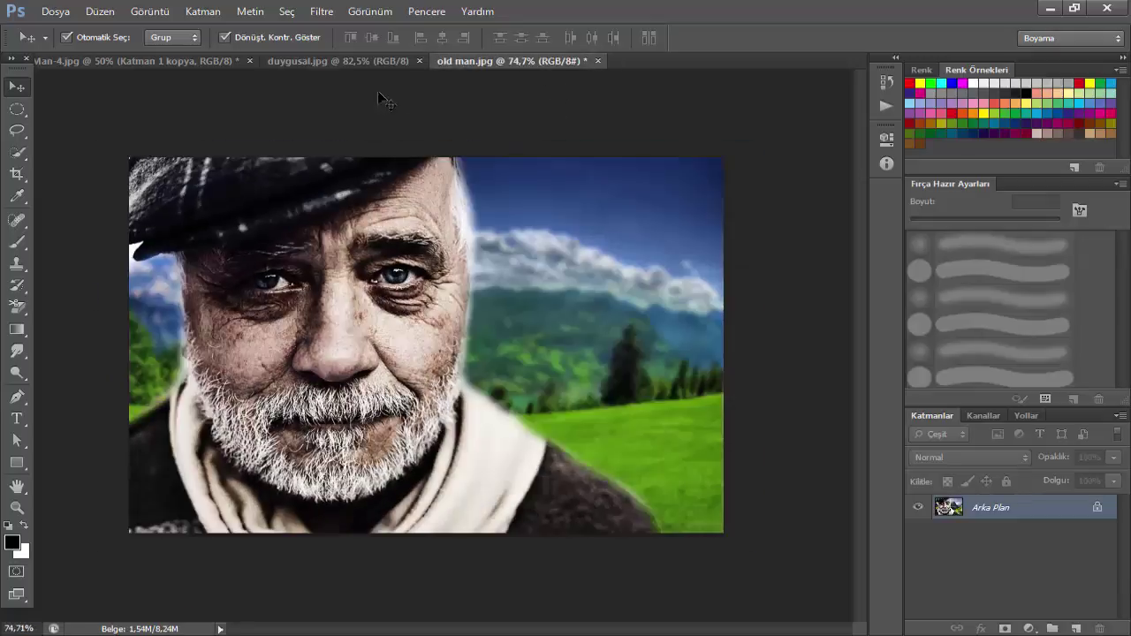
left_click(290, 62)
left_click(532, 62)
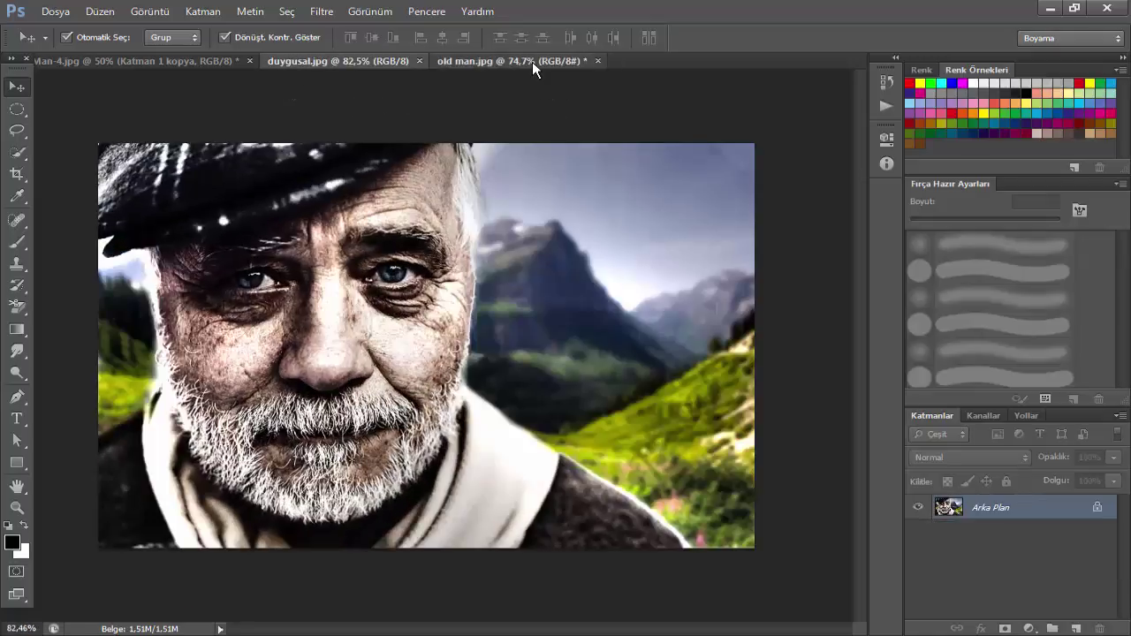
Show the background, select the background, mountain copy and portrait layers, and merge them with Ctrl+Shift+E.
scroll(1025, 575, "down", 1)
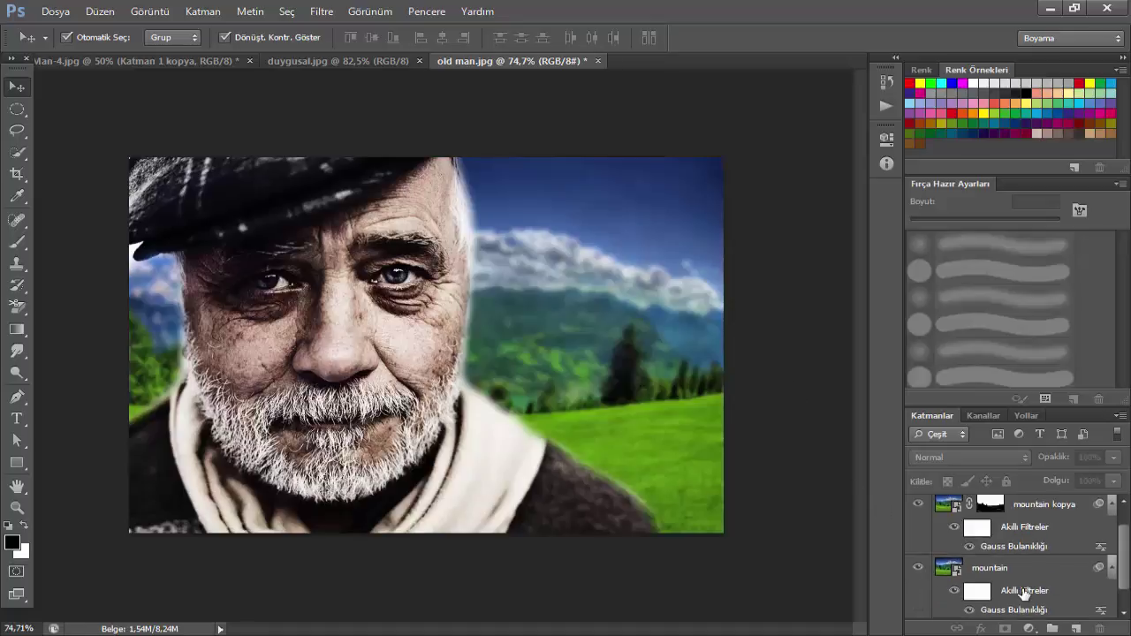
scroll(1042, 530, "down", 1)
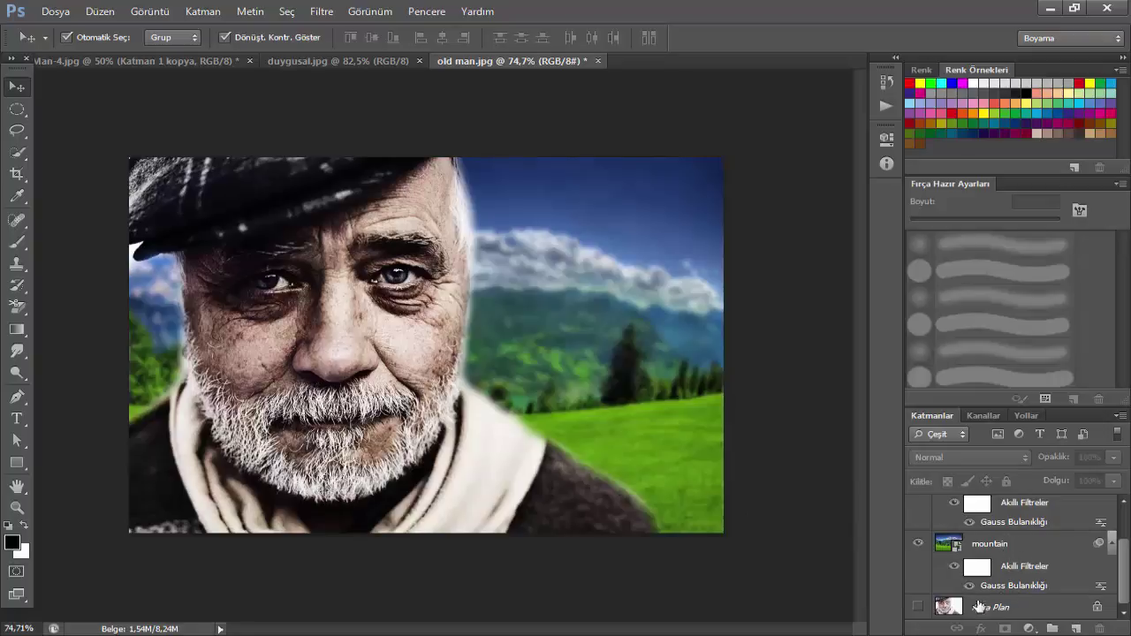
left_click(1021, 614)
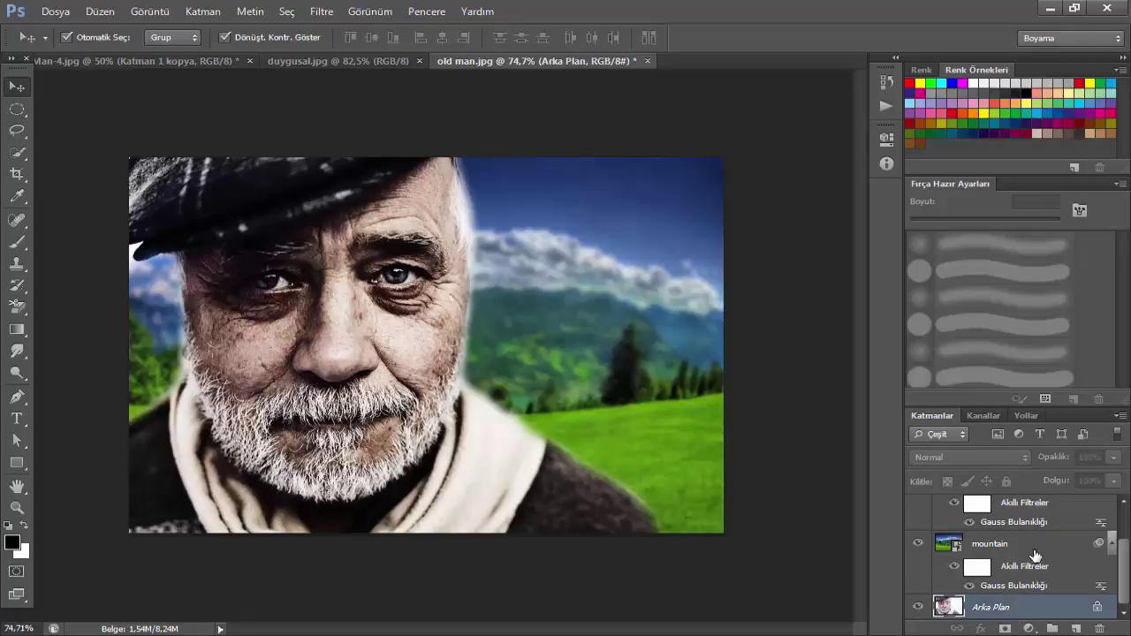
left_click(1034, 546)
scroll(1036, 554, "up", 1)
left_click(1039, 535, "shift")
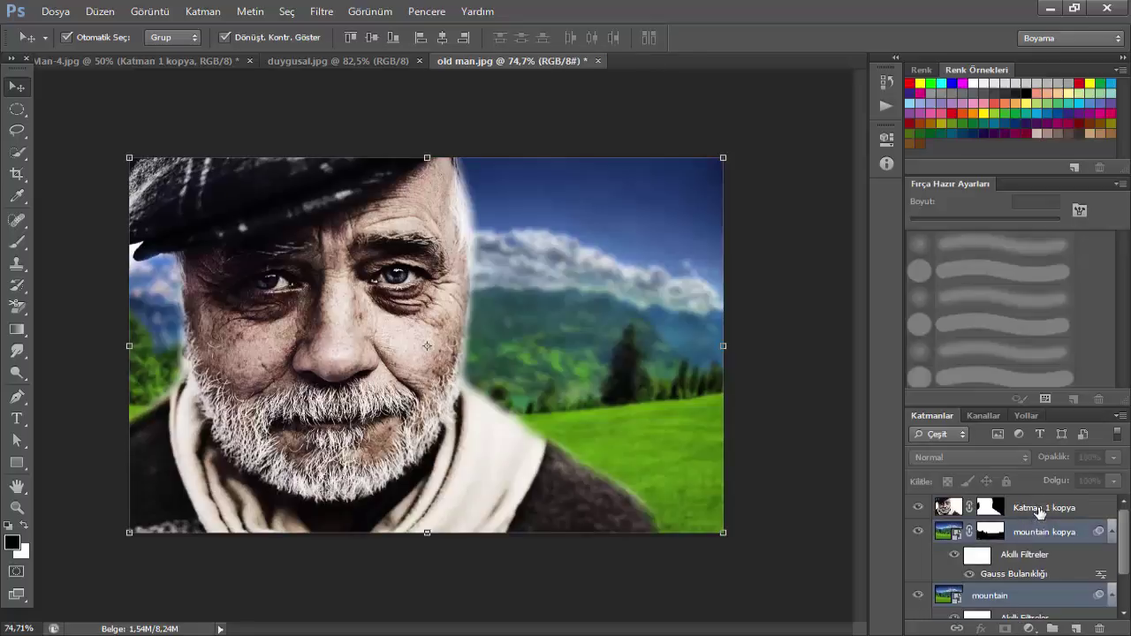
left_click(1040, 511, "shift")
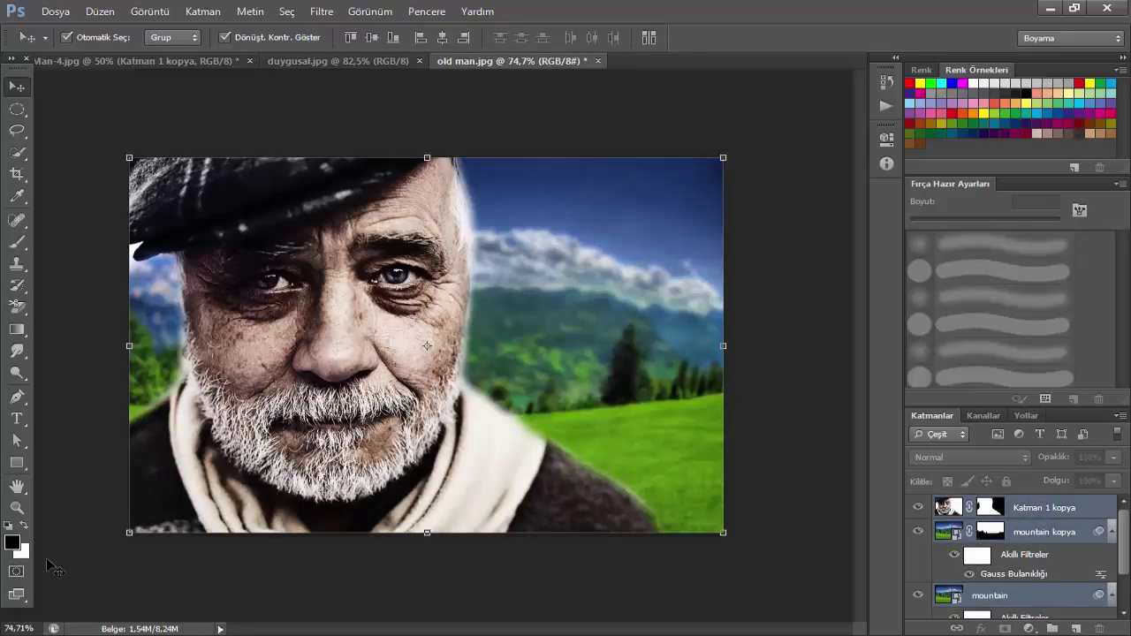
key("ctrl+shift+e")
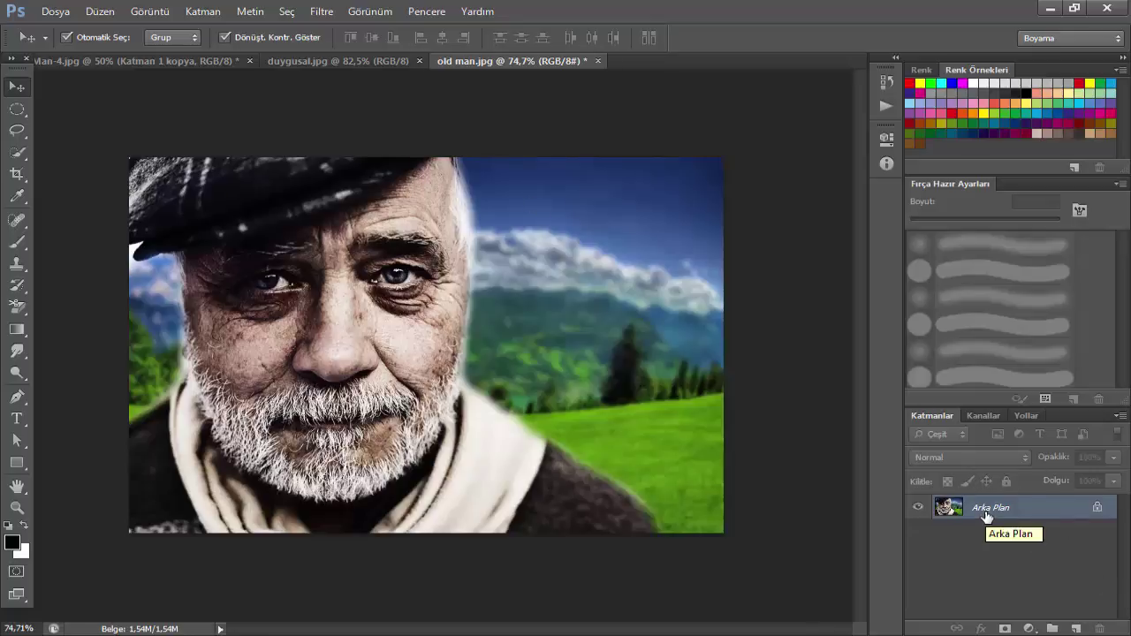
Open HDR Toning and set detail +181, strength 2,45, gamma 0,62, exposure -0,95, shadows -100.
left_click(140, 10)
mouse_move(169, 54)
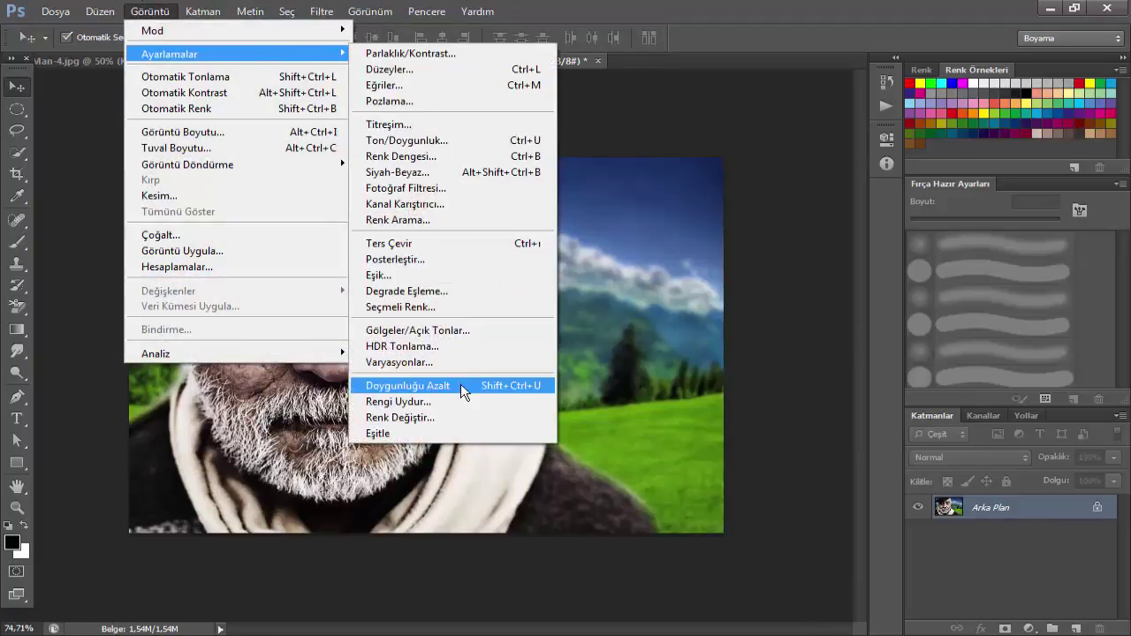
left_click(485, 347)
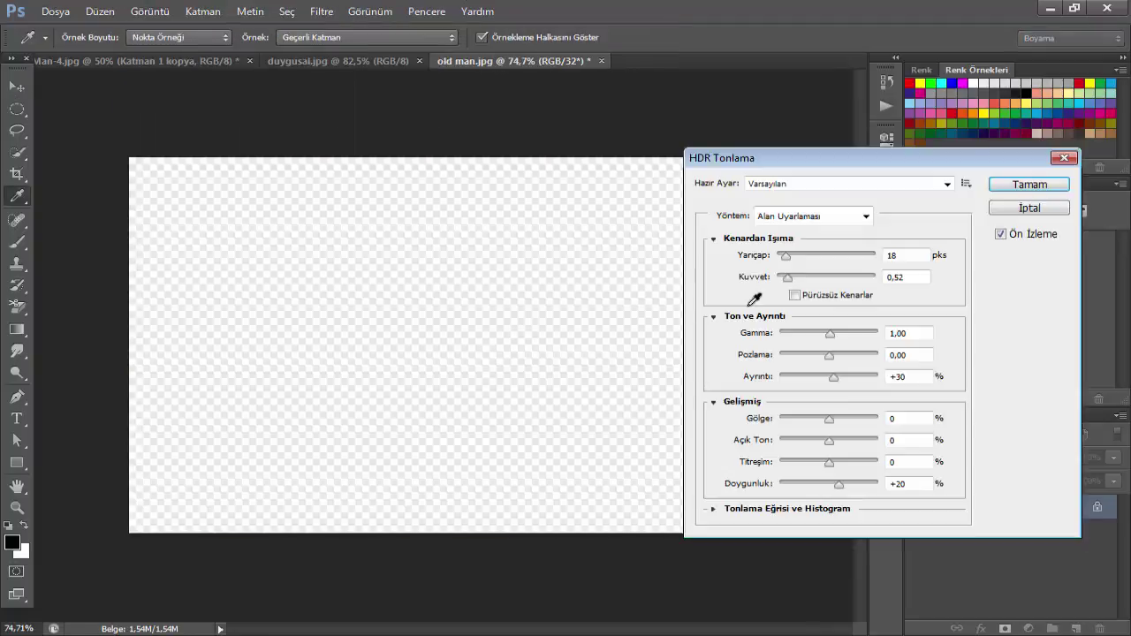
left_click_drag(834, 377, 858, 377)
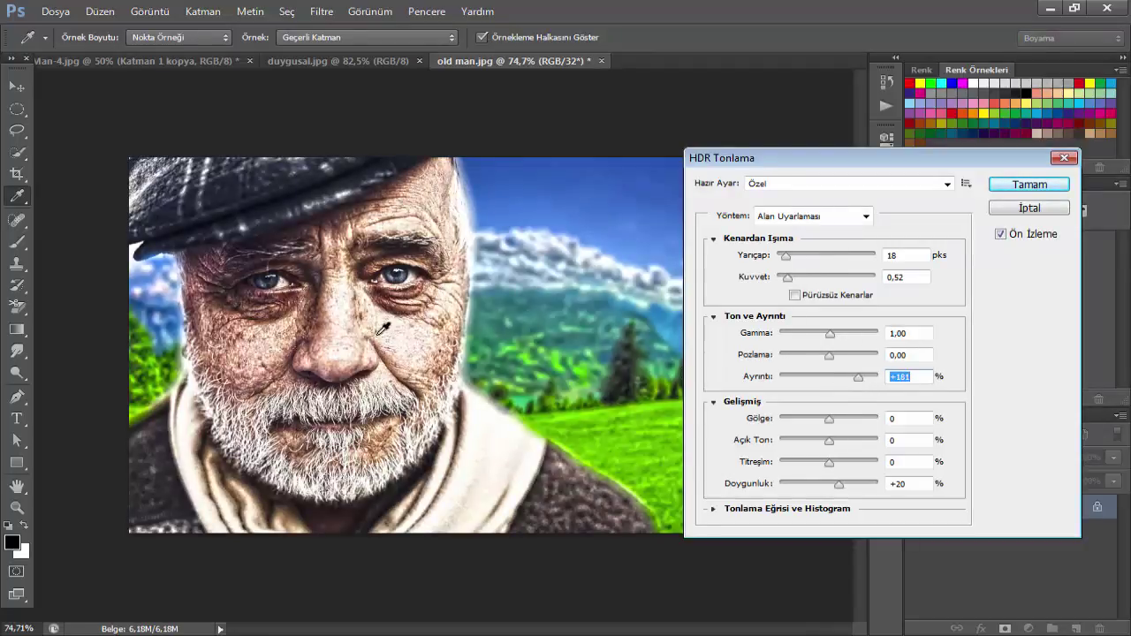
left_click_drag(830, 276, 811, 256)
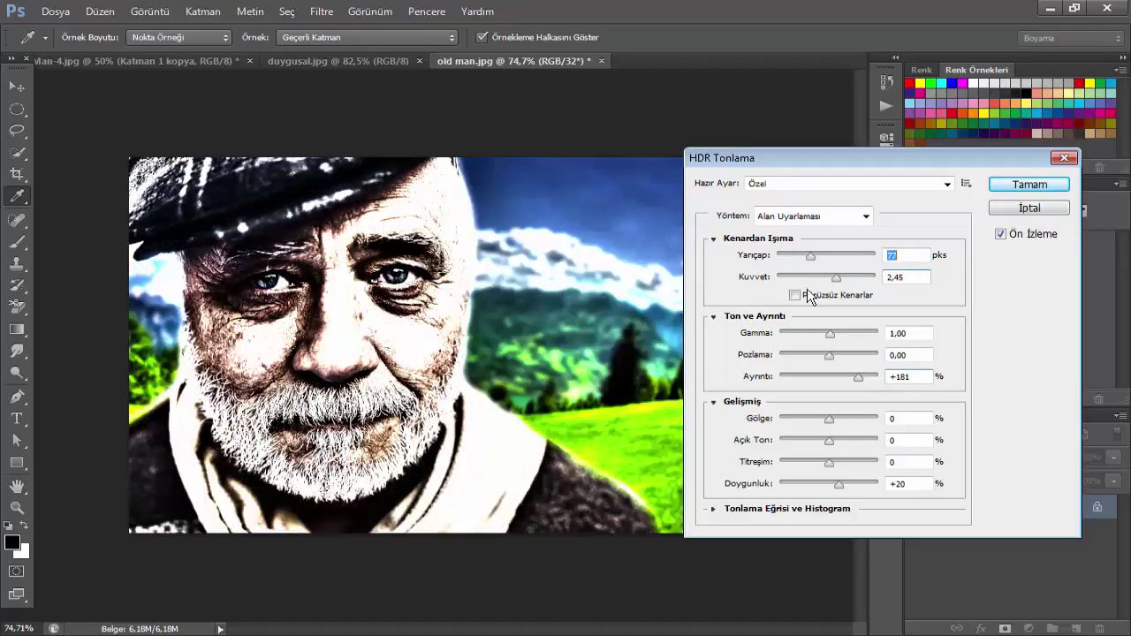
left_click(844, 337)
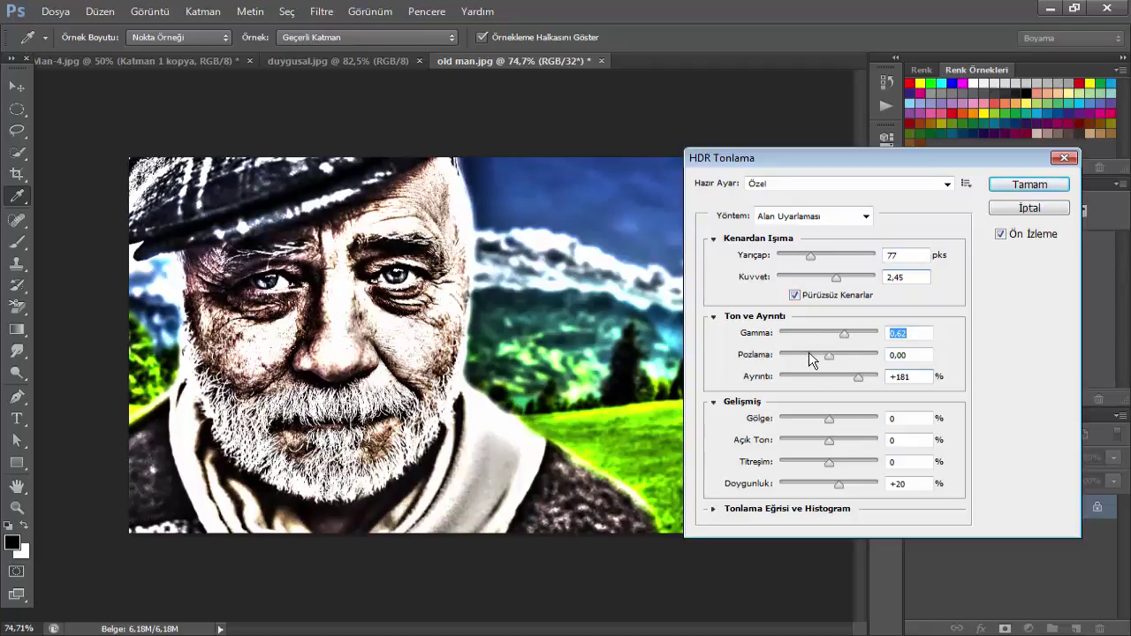
left_click(809, 355)
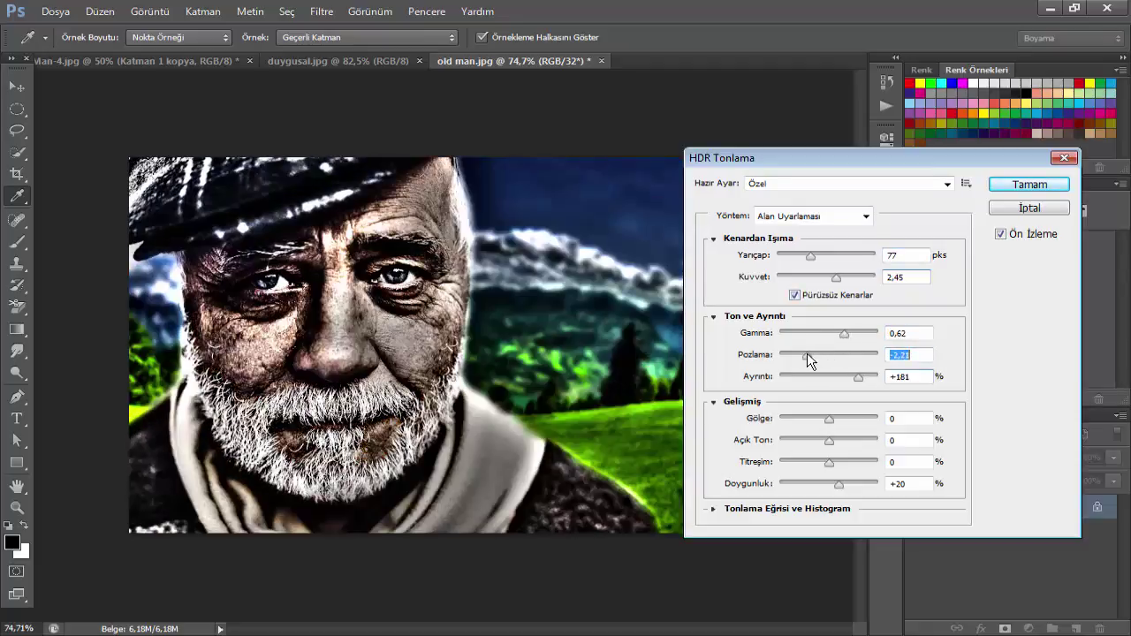
left_click_drag(808, 354, 819, 353)
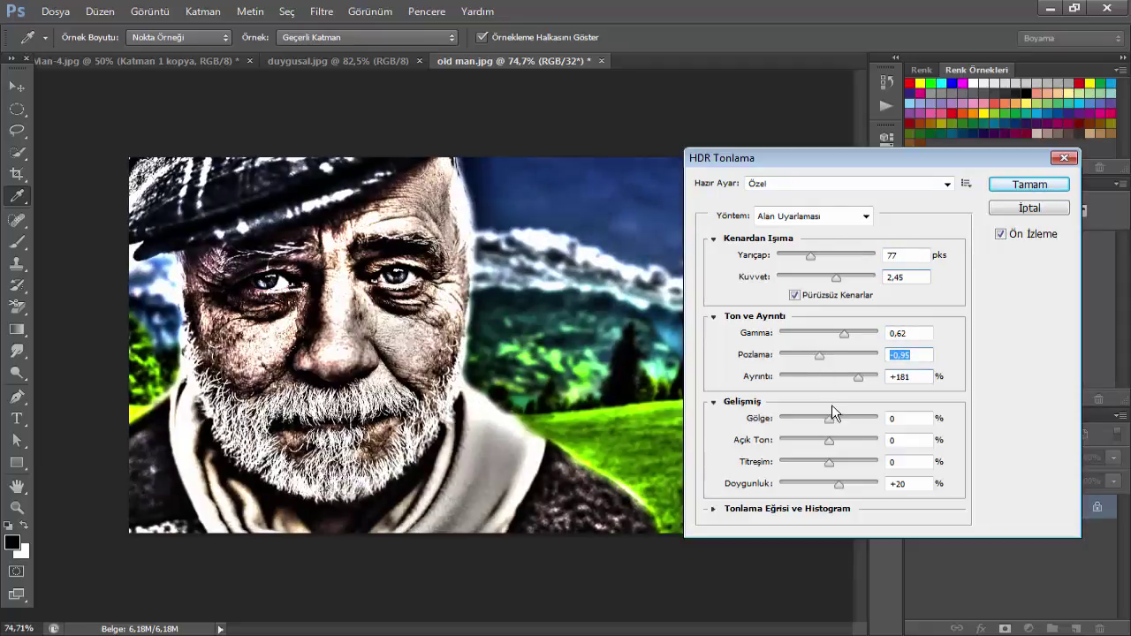
mouse_move(816, 421)
left_mouse_down()
mouse_move(774, 423)
mouse_move(811, 442)
mouse_move(801, 442)
mouse_move(818, 462)
left_mouse_up()
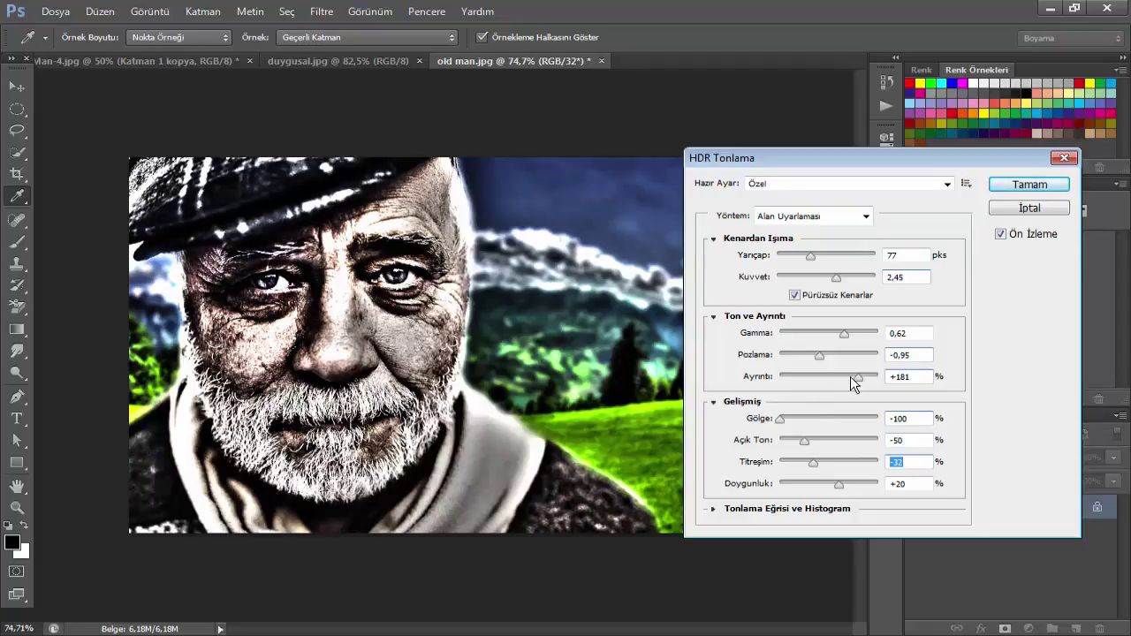
Refine HDR Toning to detail +30, gamma 1,24, exposure about +0,50, radius 84, and apply it.
left_click_drag(856, 379, 839, 386)
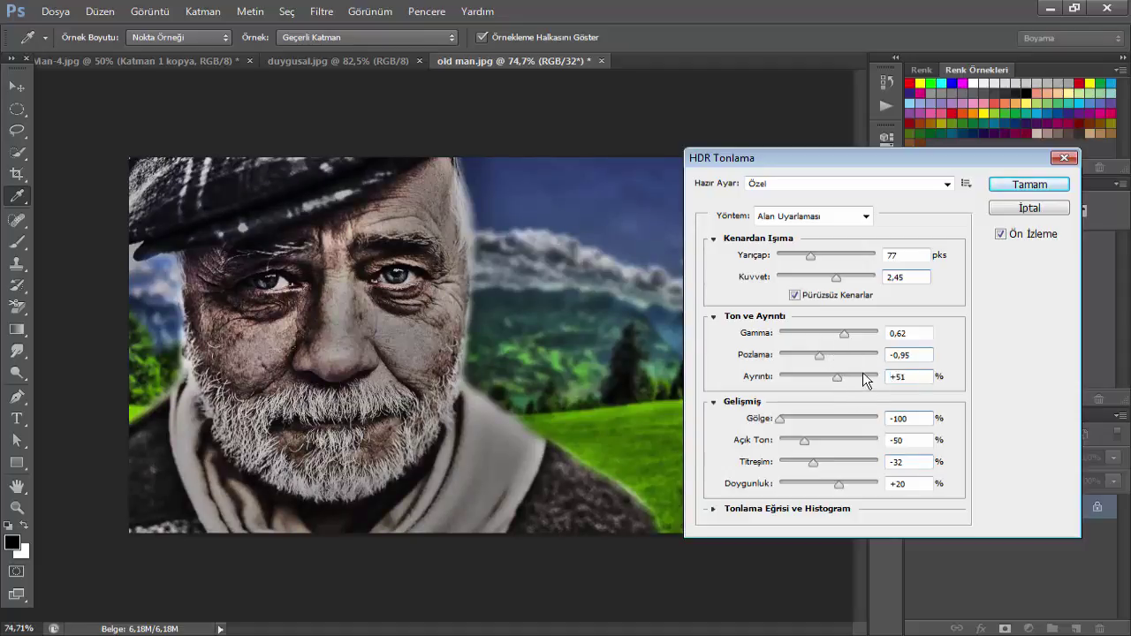
left_click_drag(864, 380, 870, 377)
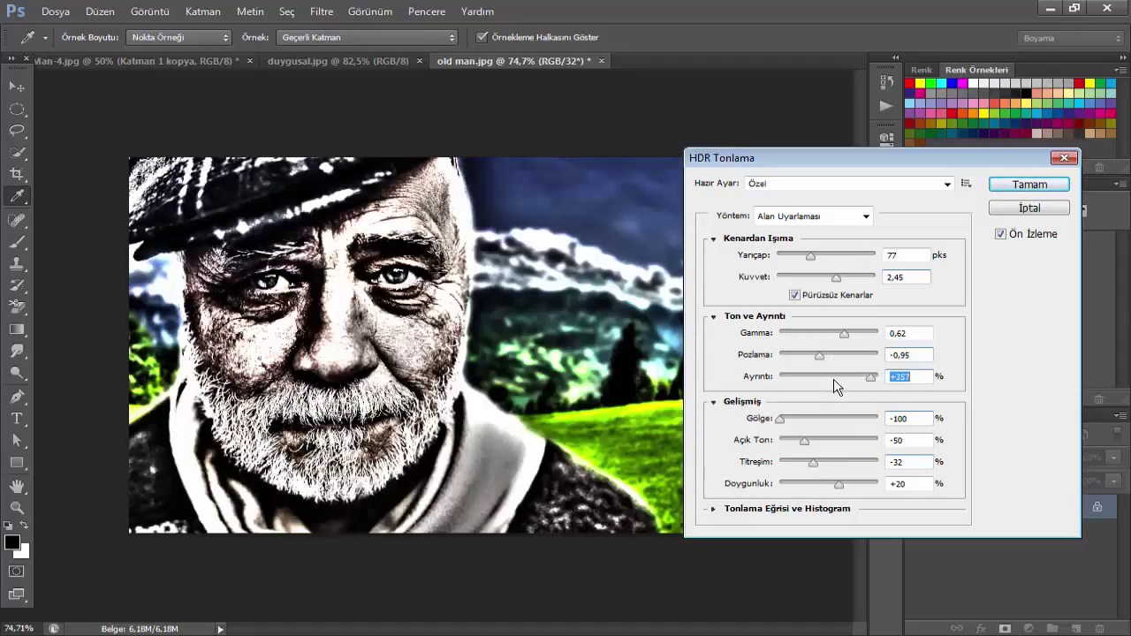
left_click(835, 378)
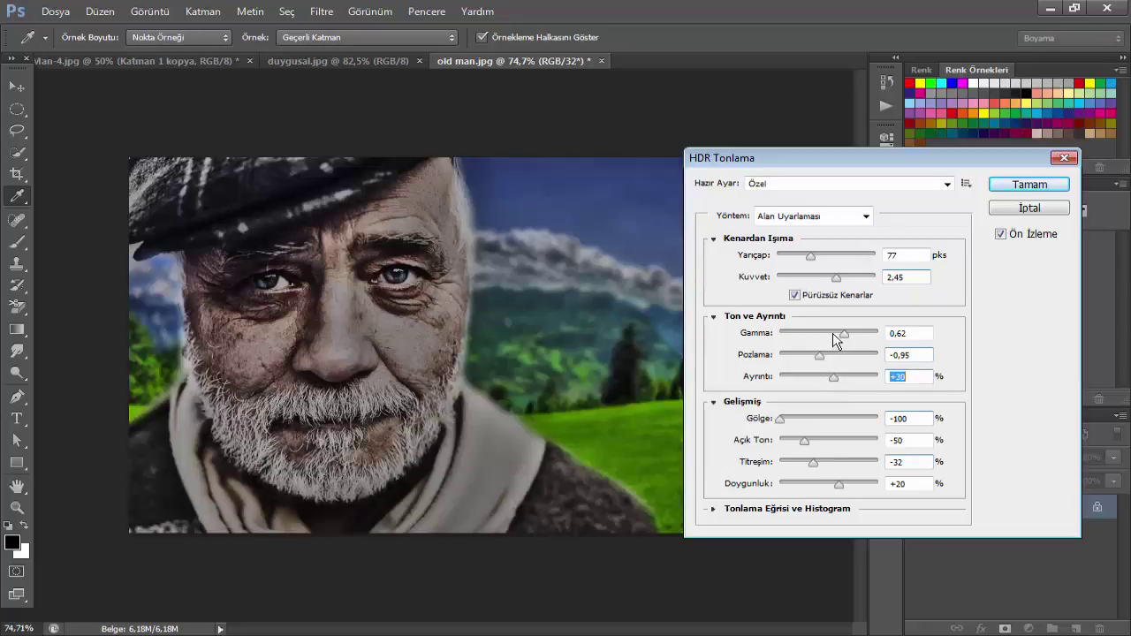
left_click_drag(833, 335, 822, 335)
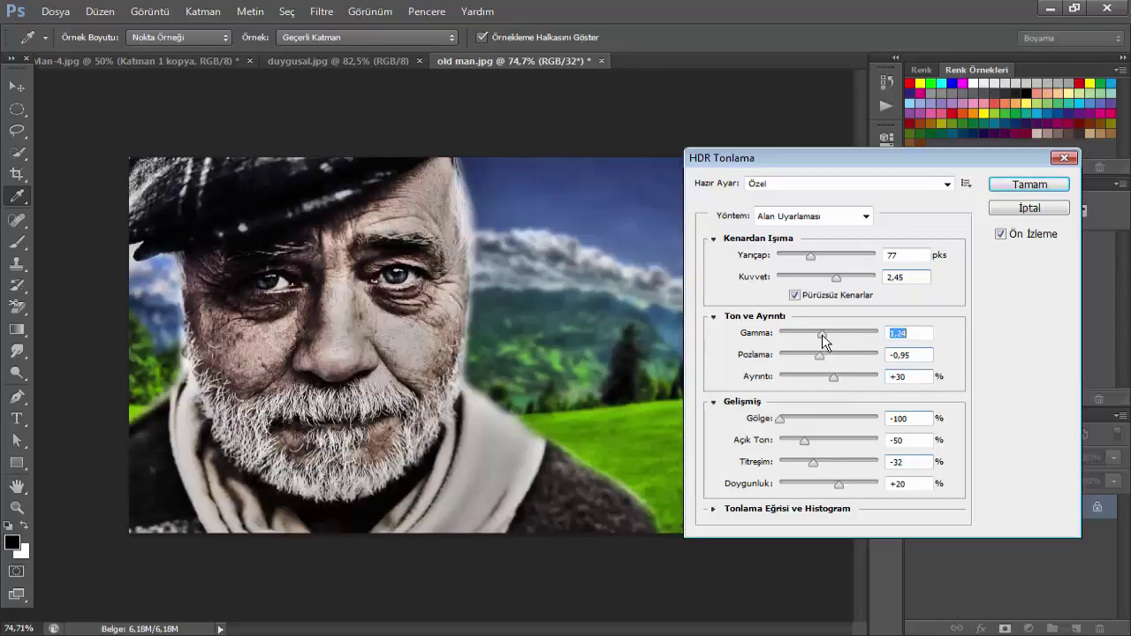
left_click(833, 354)
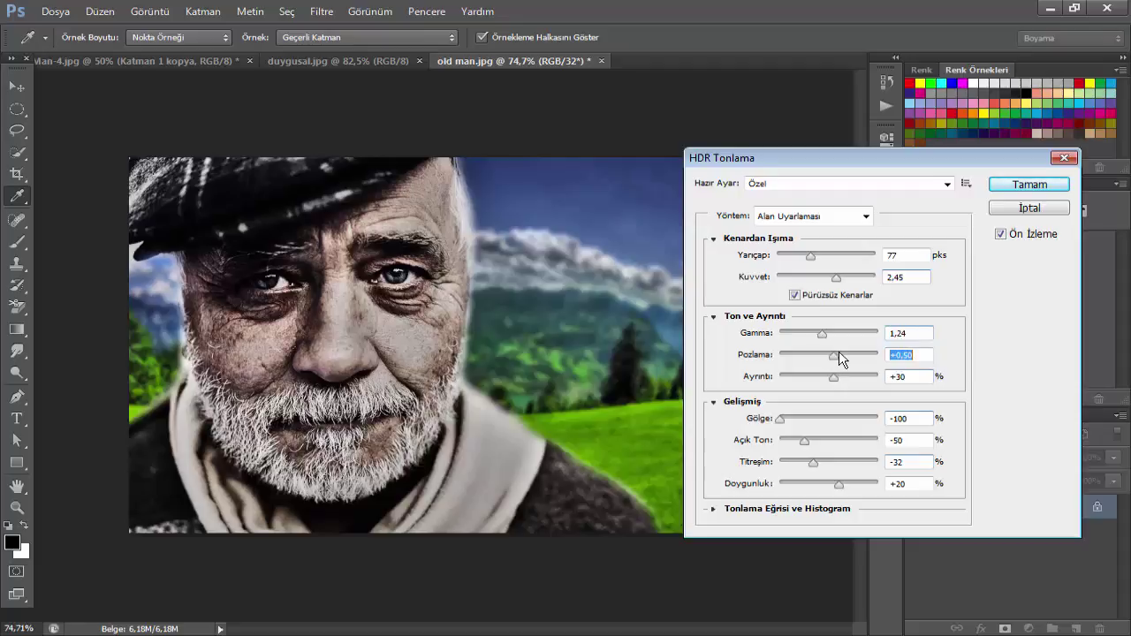
left_click_drag(831, 356, 830, 356)
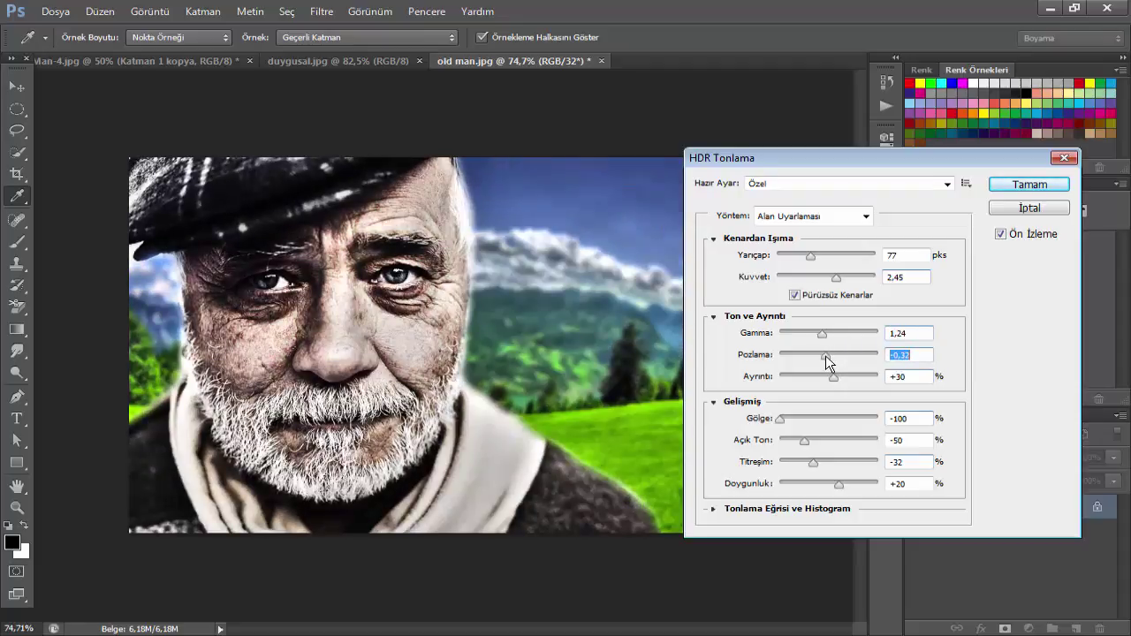
left_click_drag(814, 253, 832, 255)
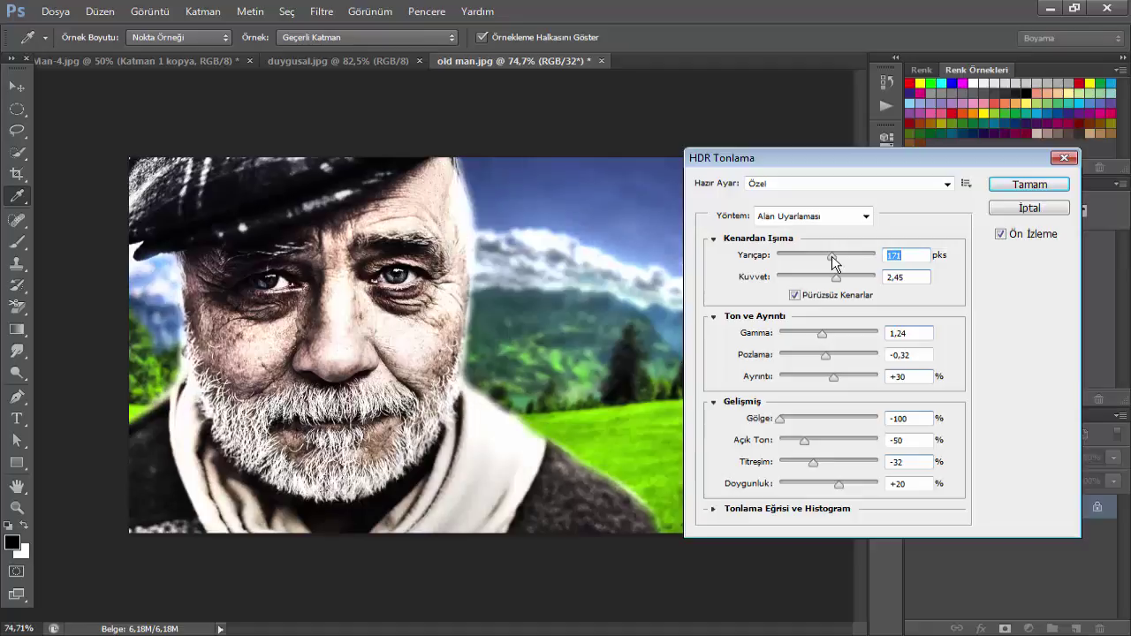
left_click_drag(831, 255, 813, 257)
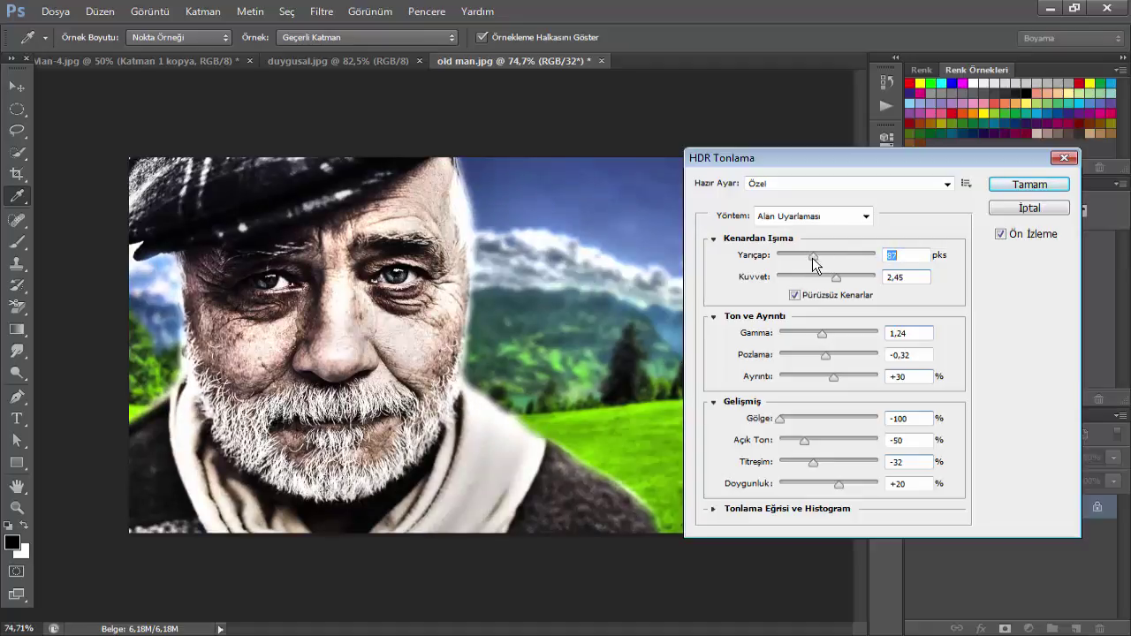
left_click(1006, 187)
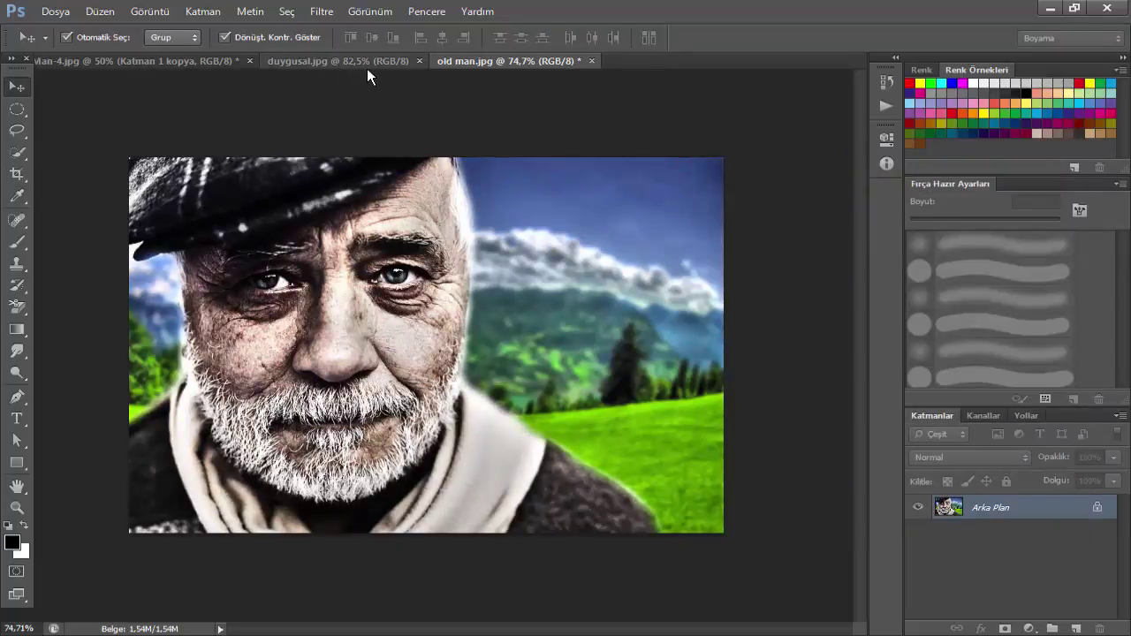
left_click(345, 61)
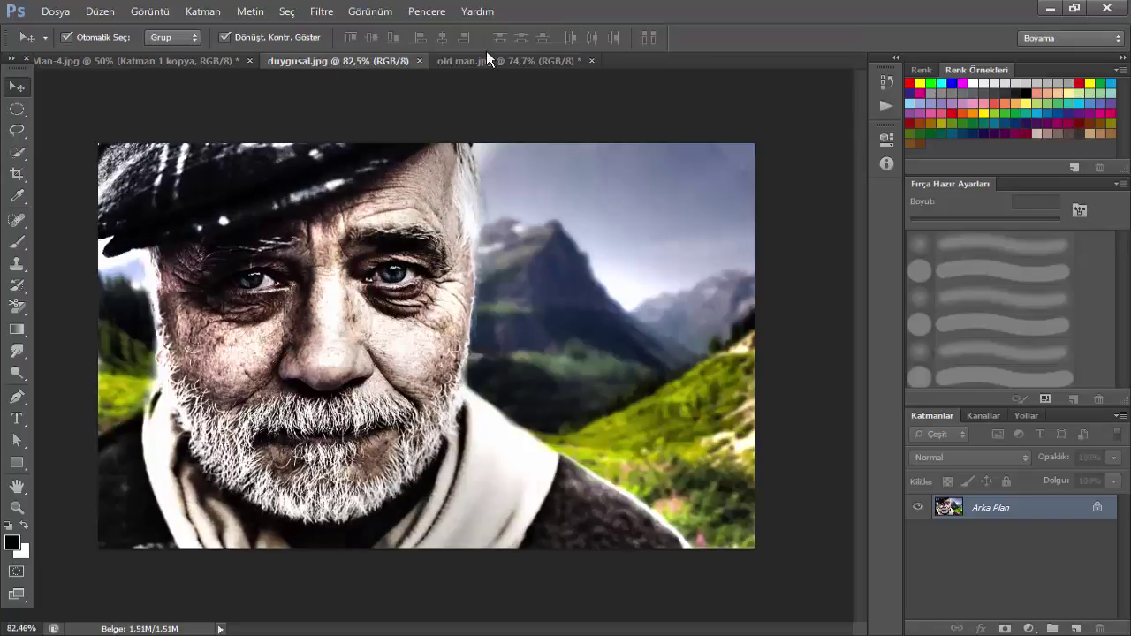
left_click(486, 61)
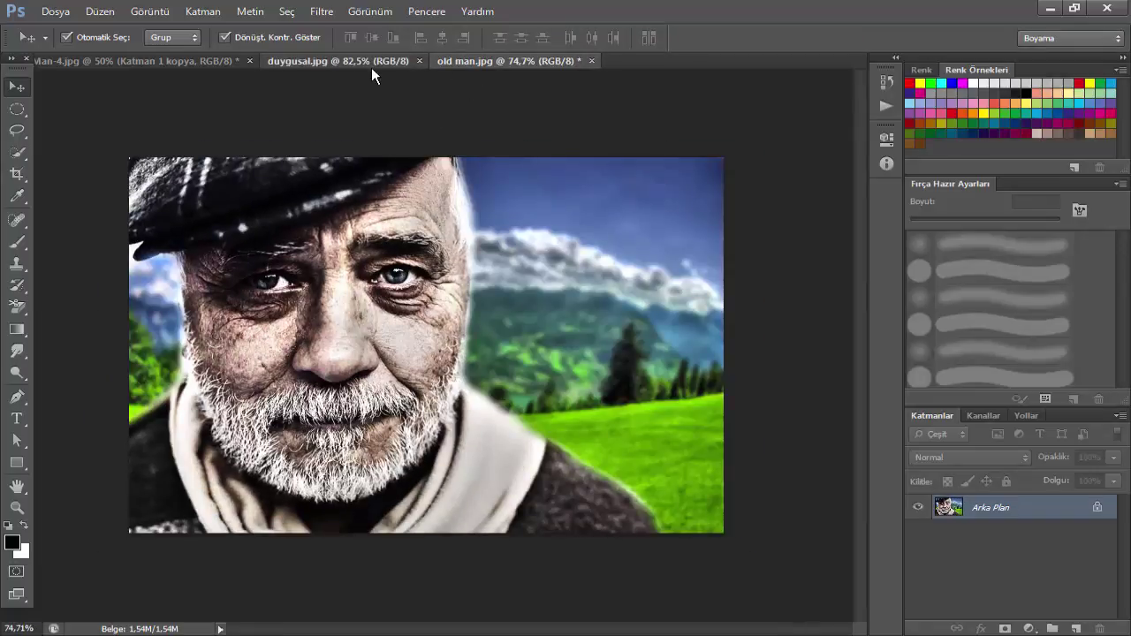
left_click(371, 62)
left_click(479, 61)
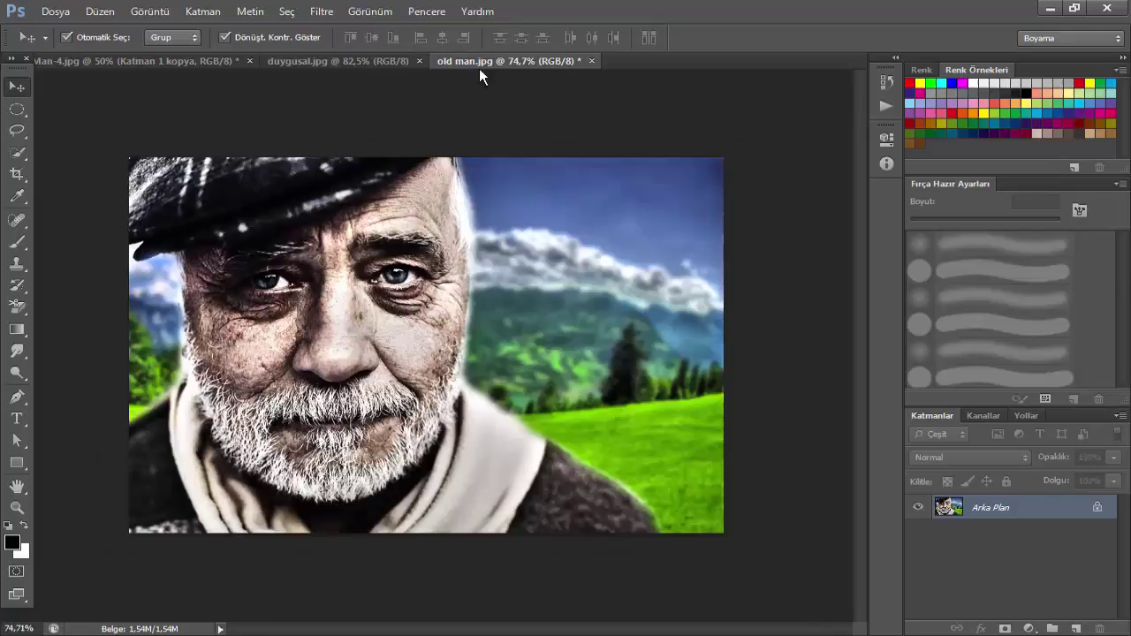
left_click(363, 62)
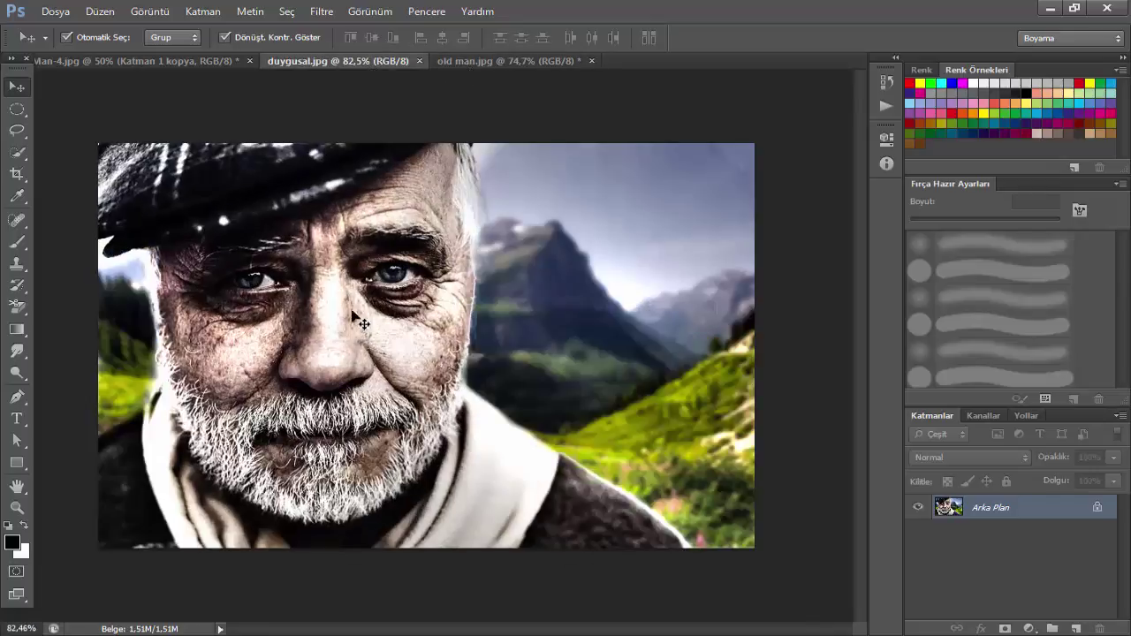
left_click(509, 62)
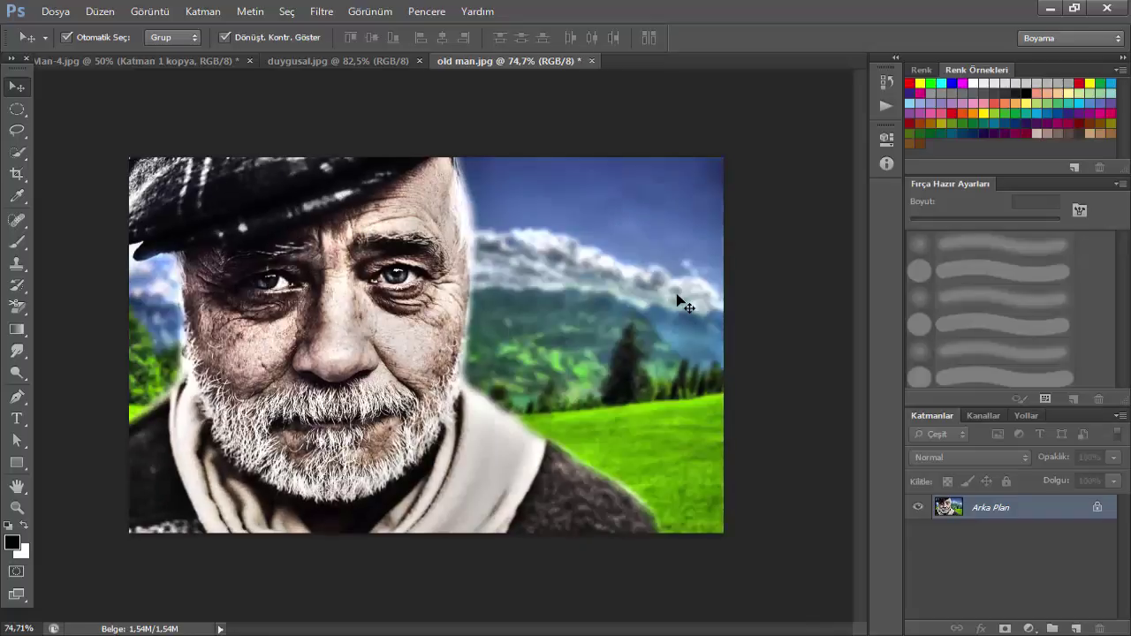
key("ctrl+z")
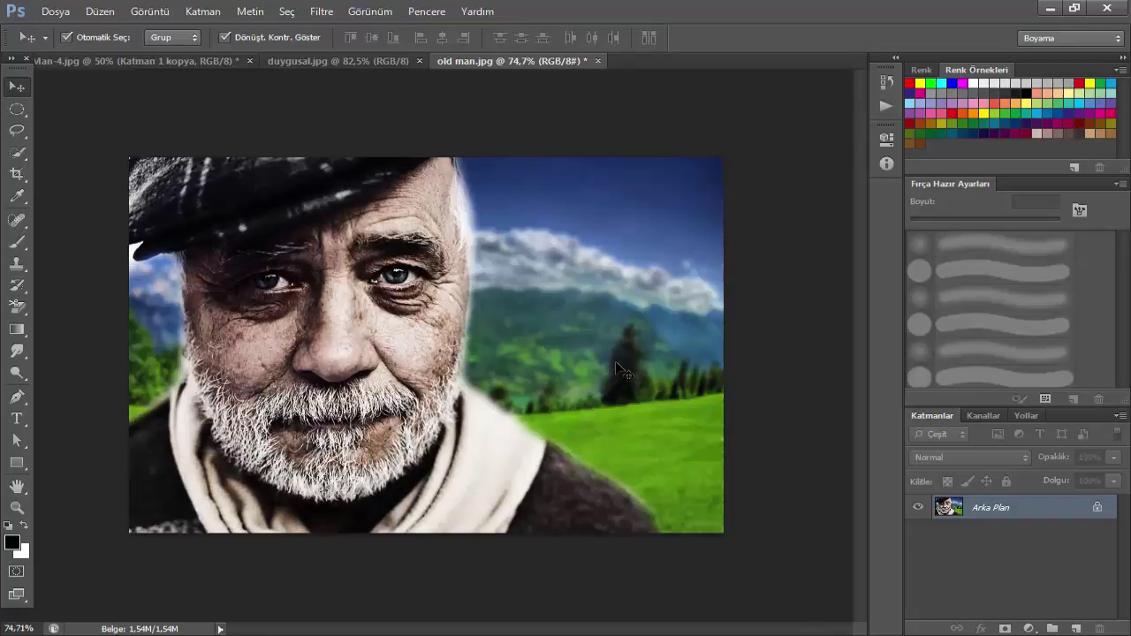
key("ctrl+z")
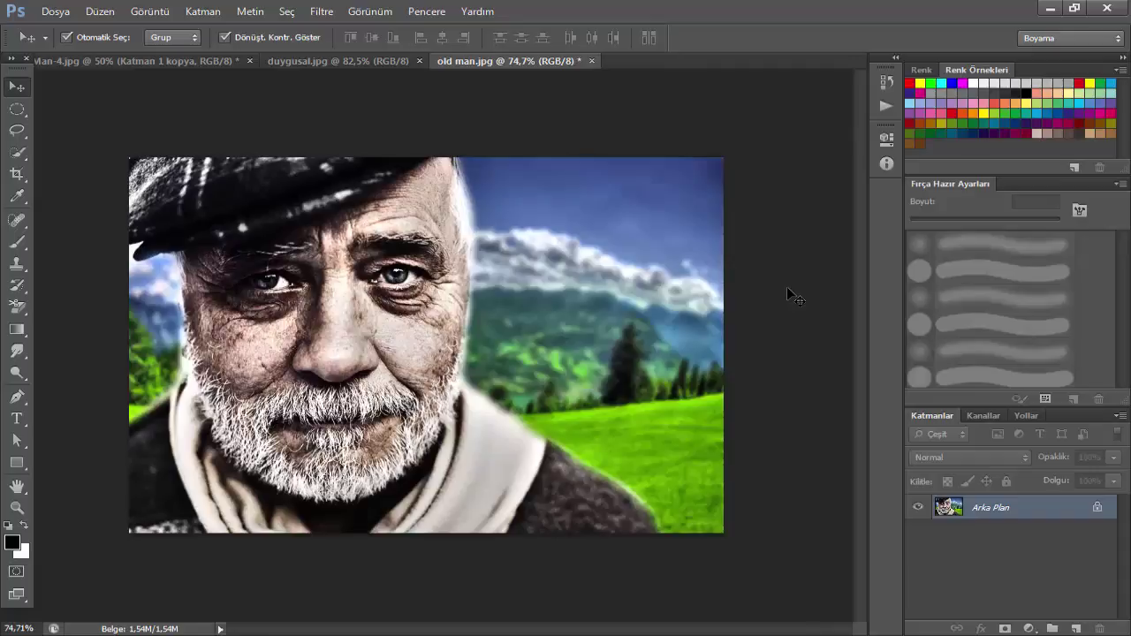